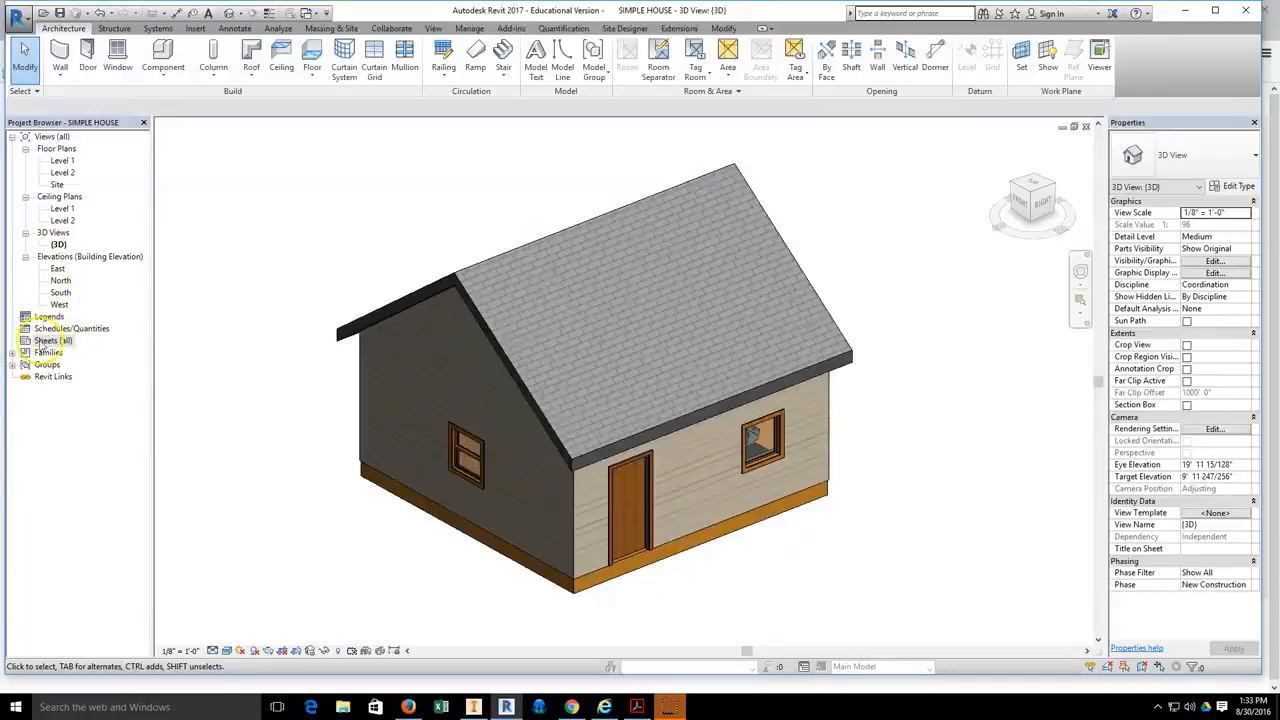
- Start a new sheet and browse for a titleblock family in the 1Class Resources folder on TechEd Share (Q:)
right_click(54, 342)
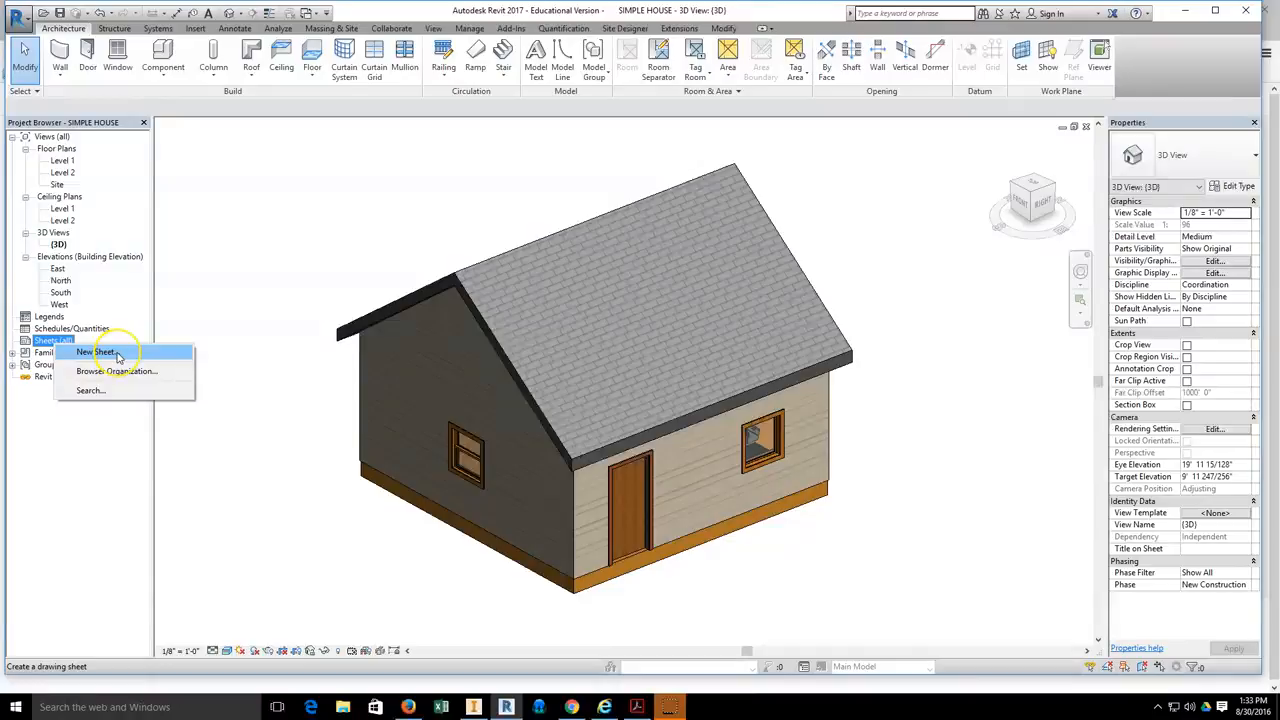
left_click(97, 352)
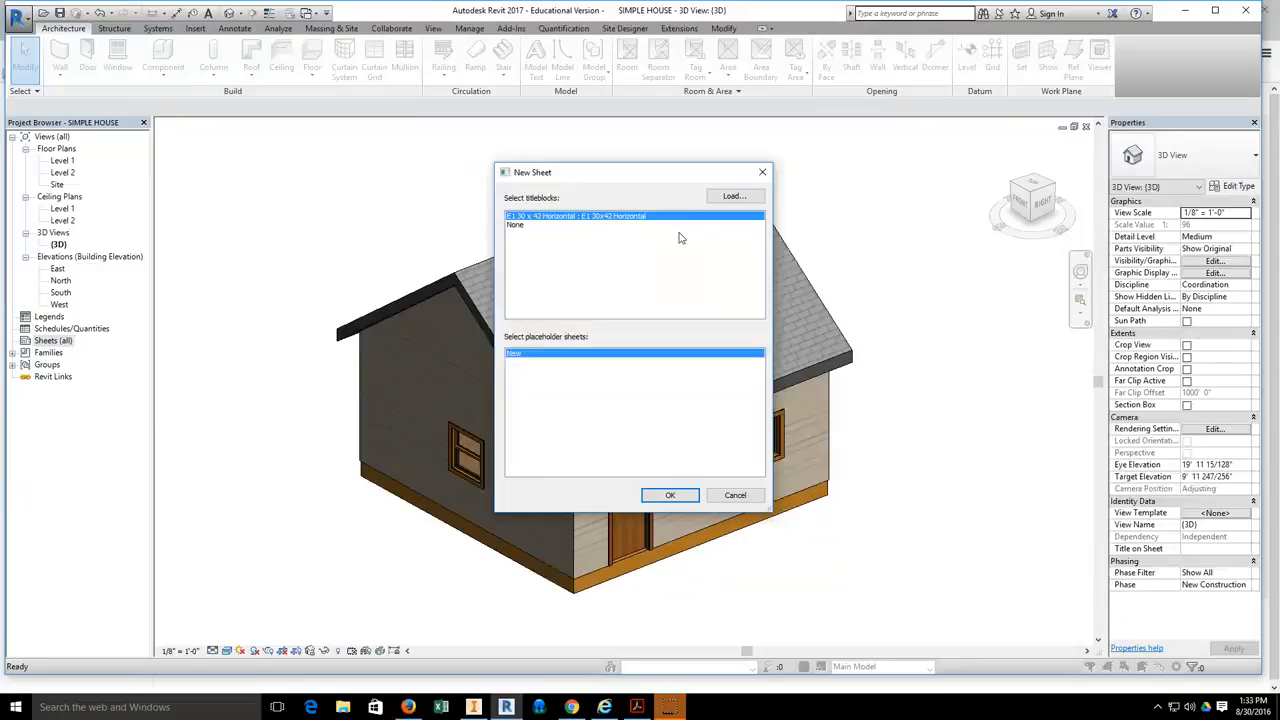
left_click(734, 197)
left_click(734, 198)
left_click(768, 210)
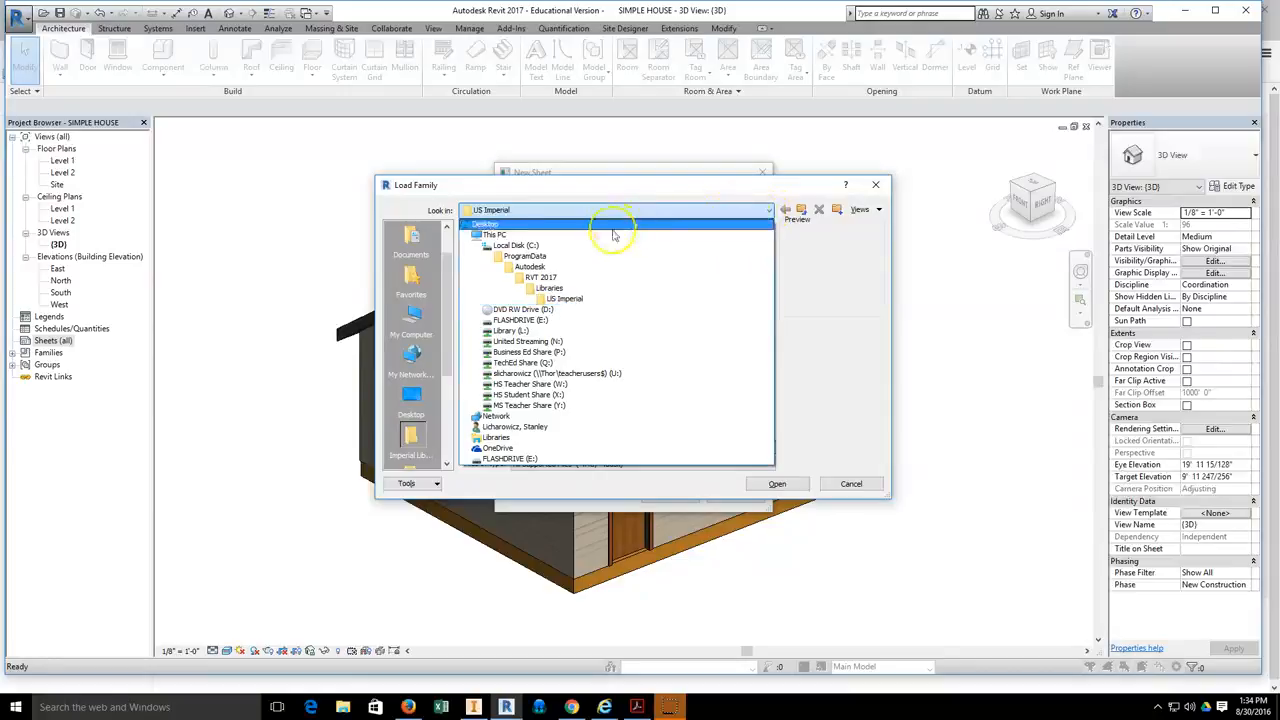
left_click(578, 365)
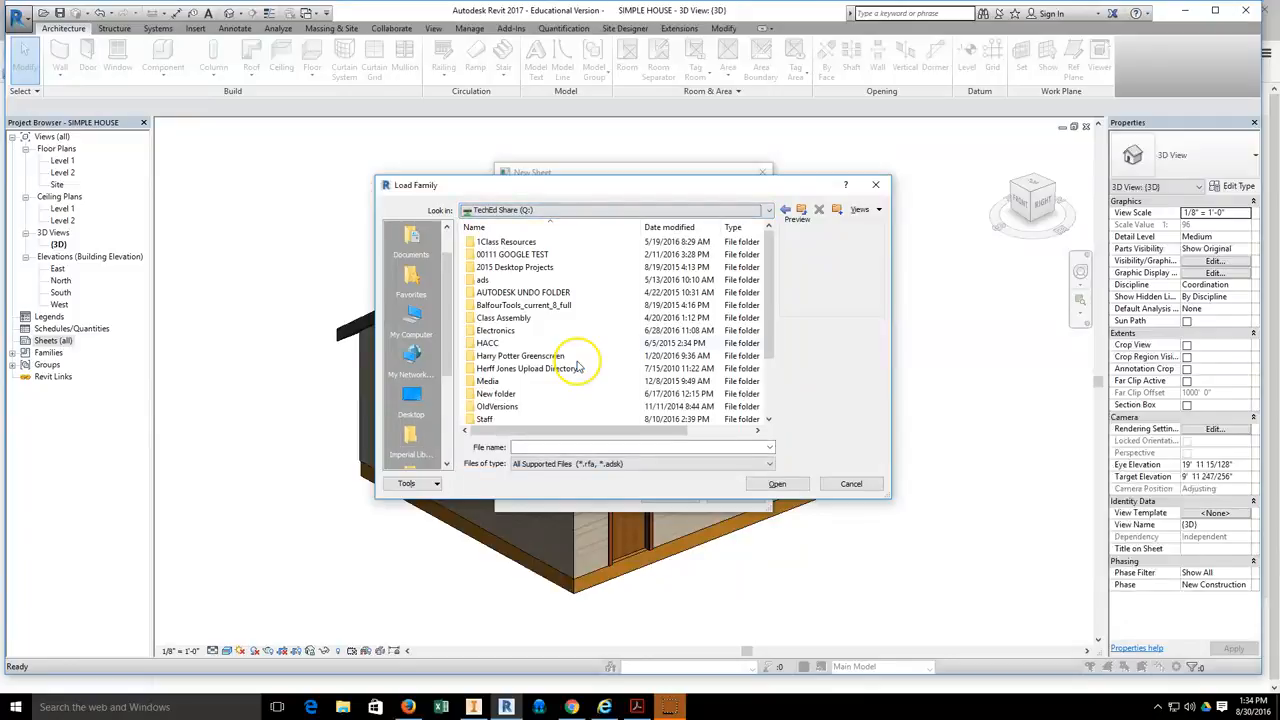
left_click(510, 244)
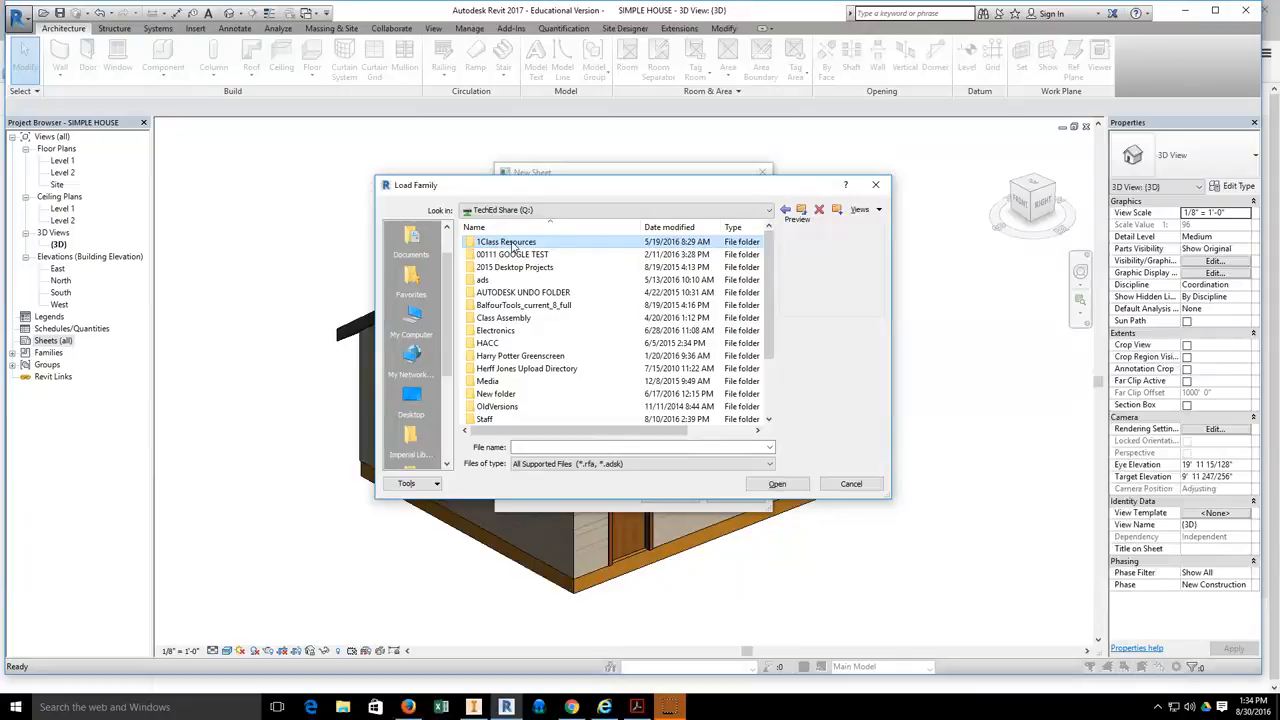
double_click(508, 244)
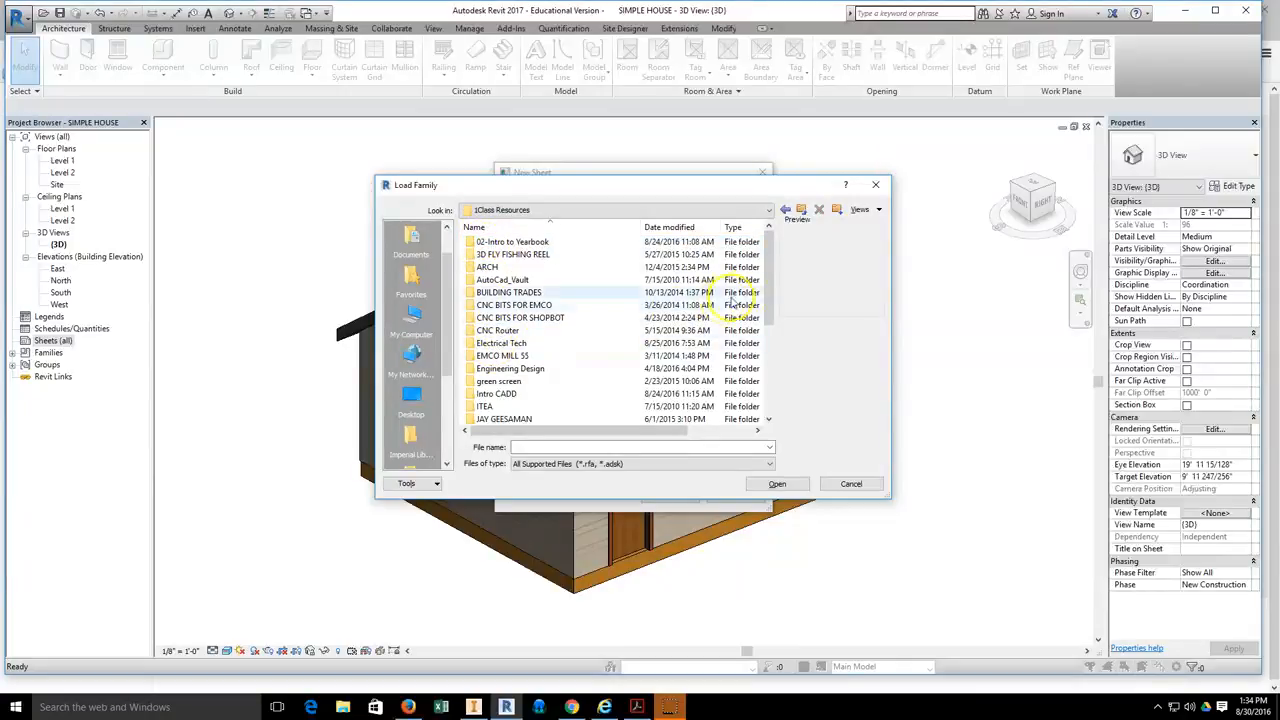
- Open the REVIT titleblock folder inside Intro CADD > TITLEBLOCKS
scroll(768, 282, "down", 2)
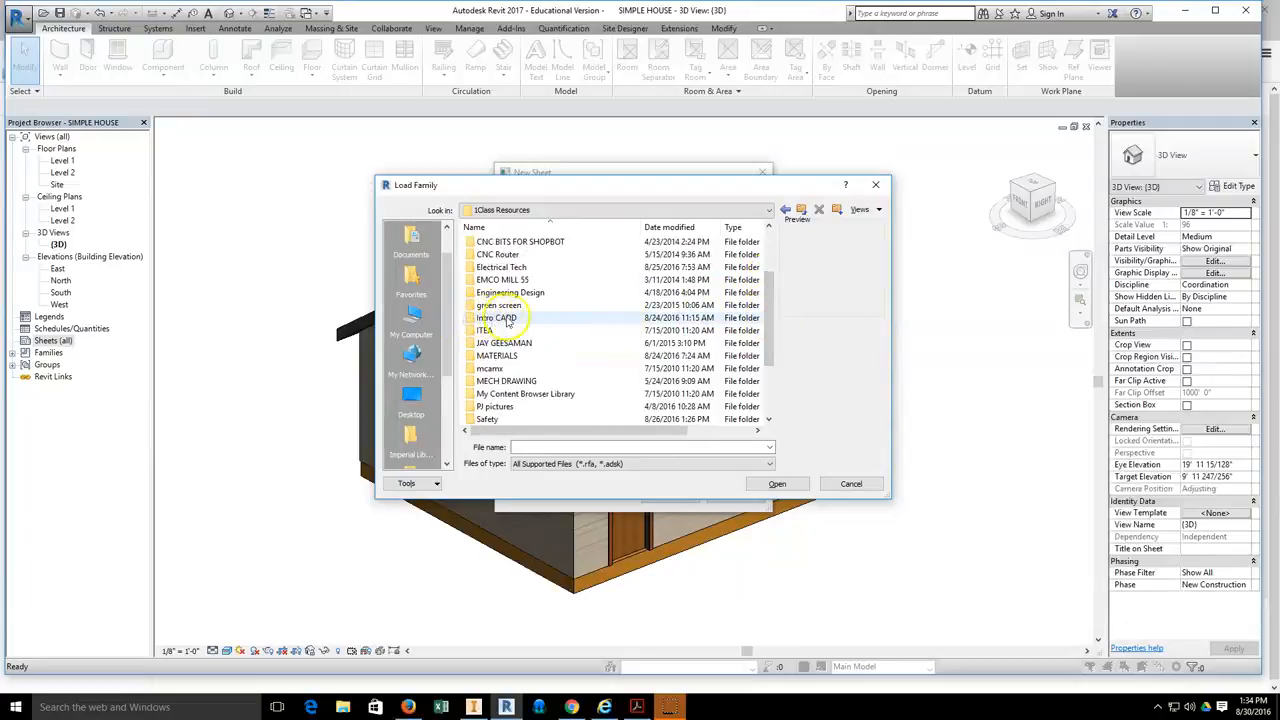
double_click(495, 318)
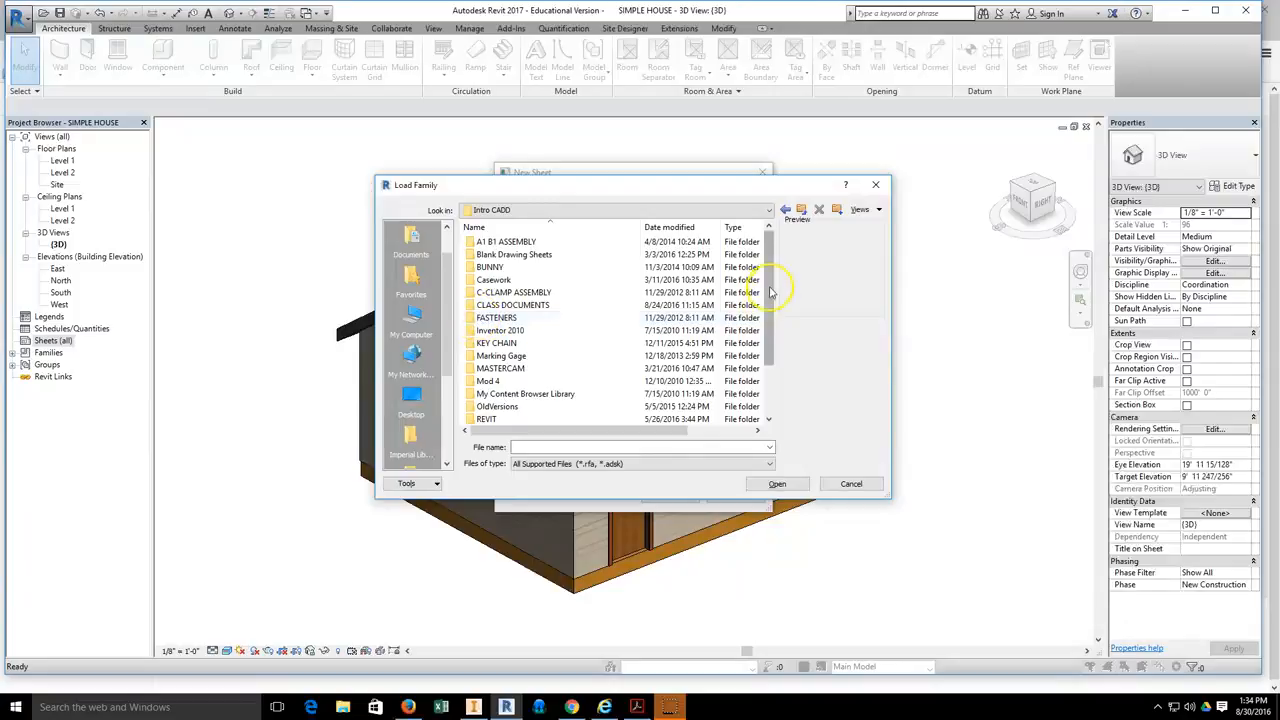
scroll(772, 270, "down", 2)
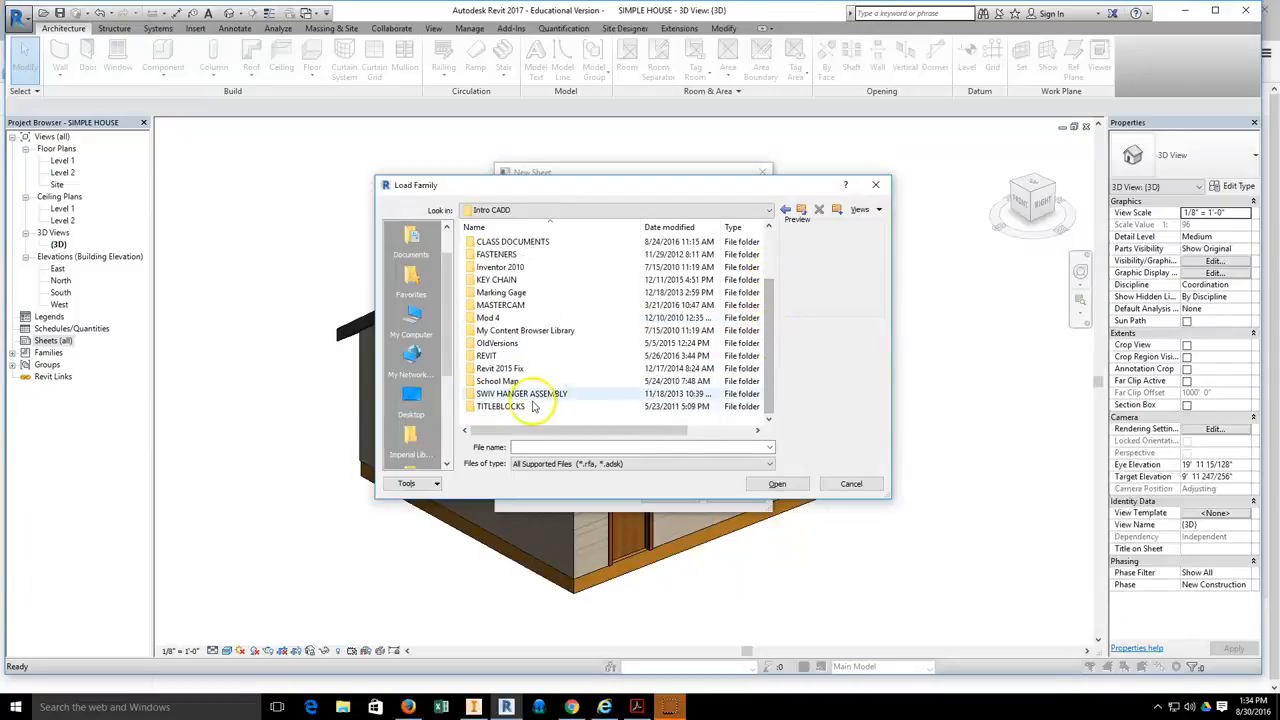
double_click(496, 408)
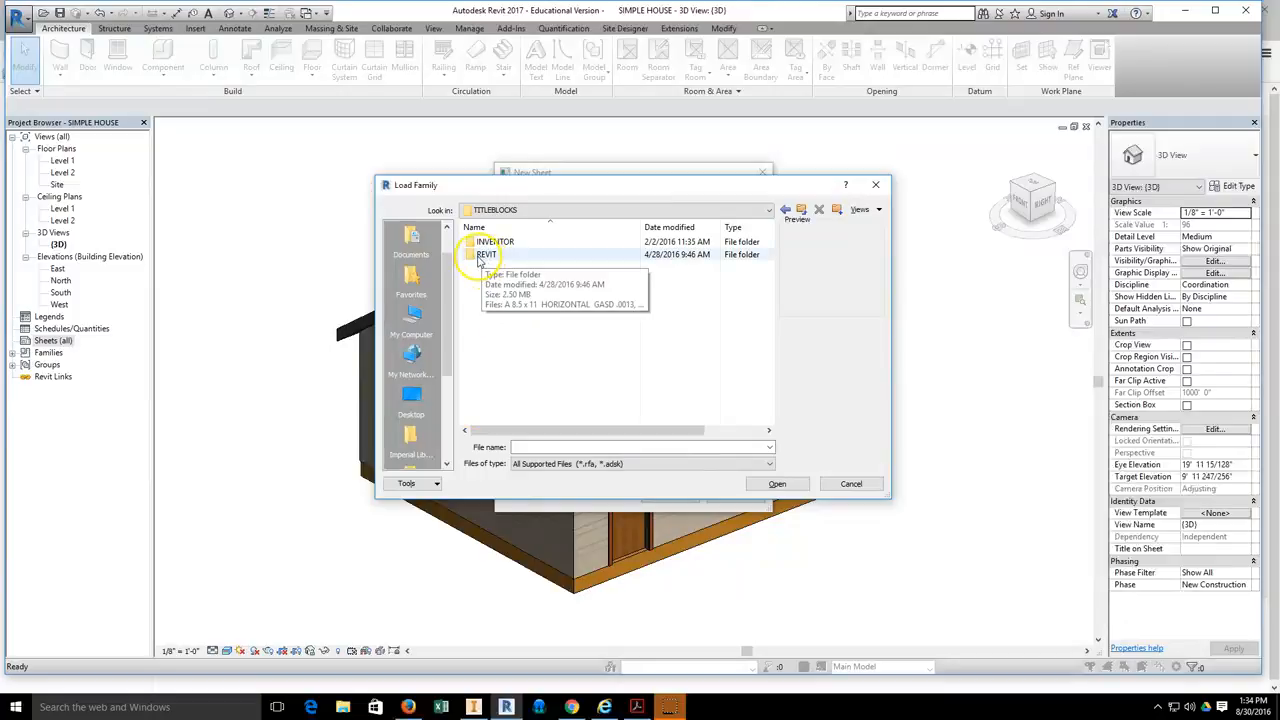
double_click(487, 256)
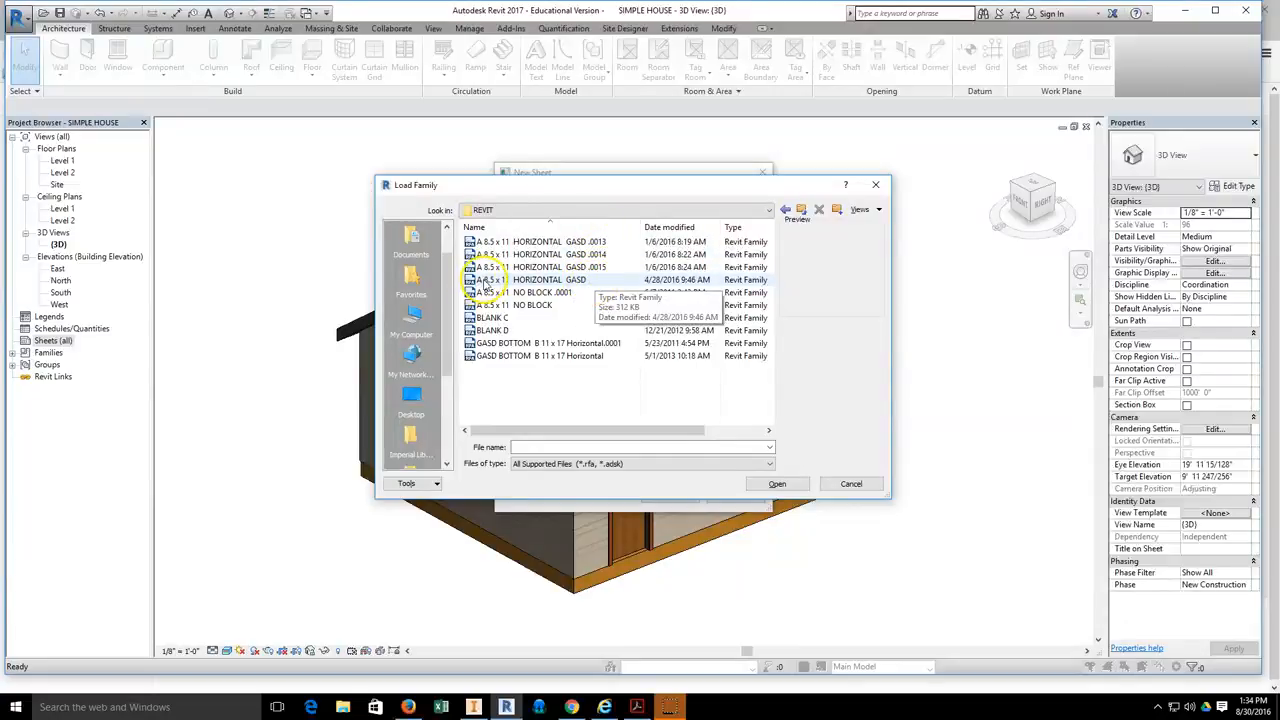
- Load the A 8.5 x 11 HORIZONTAL GASD titleblock and create the new sheet with it
left_click(527, 281)
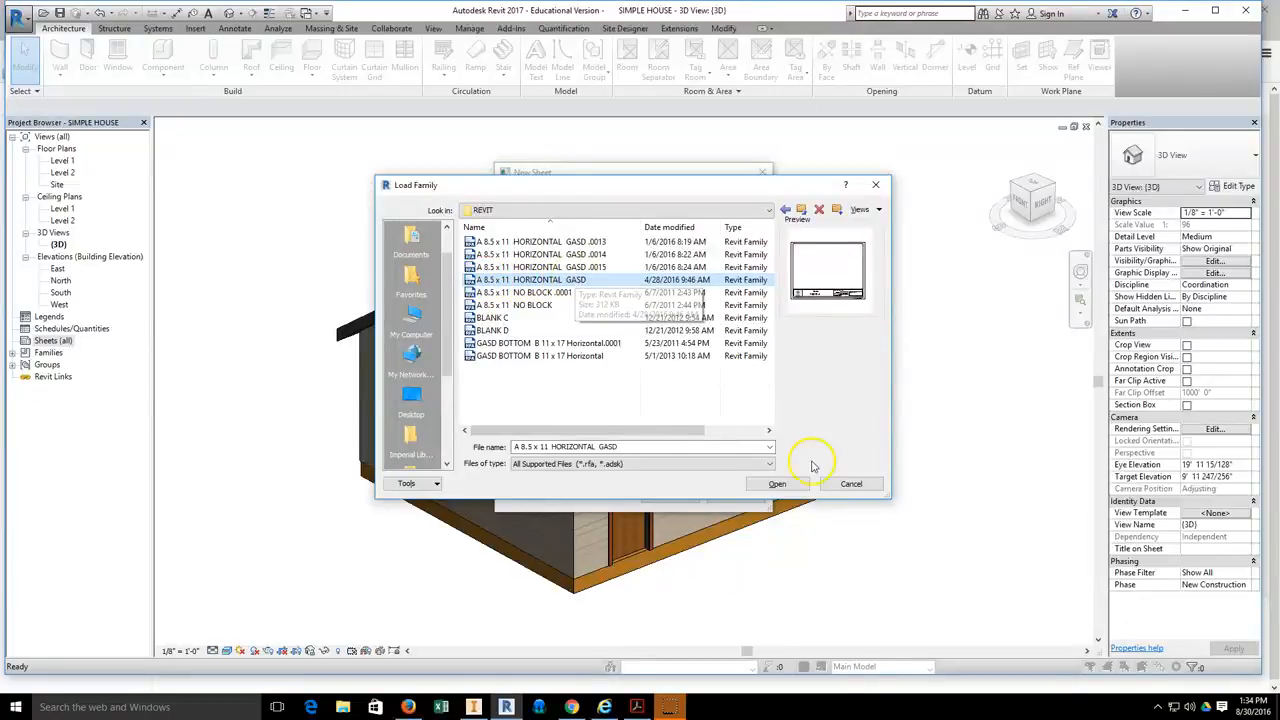
left_click(777, 483)
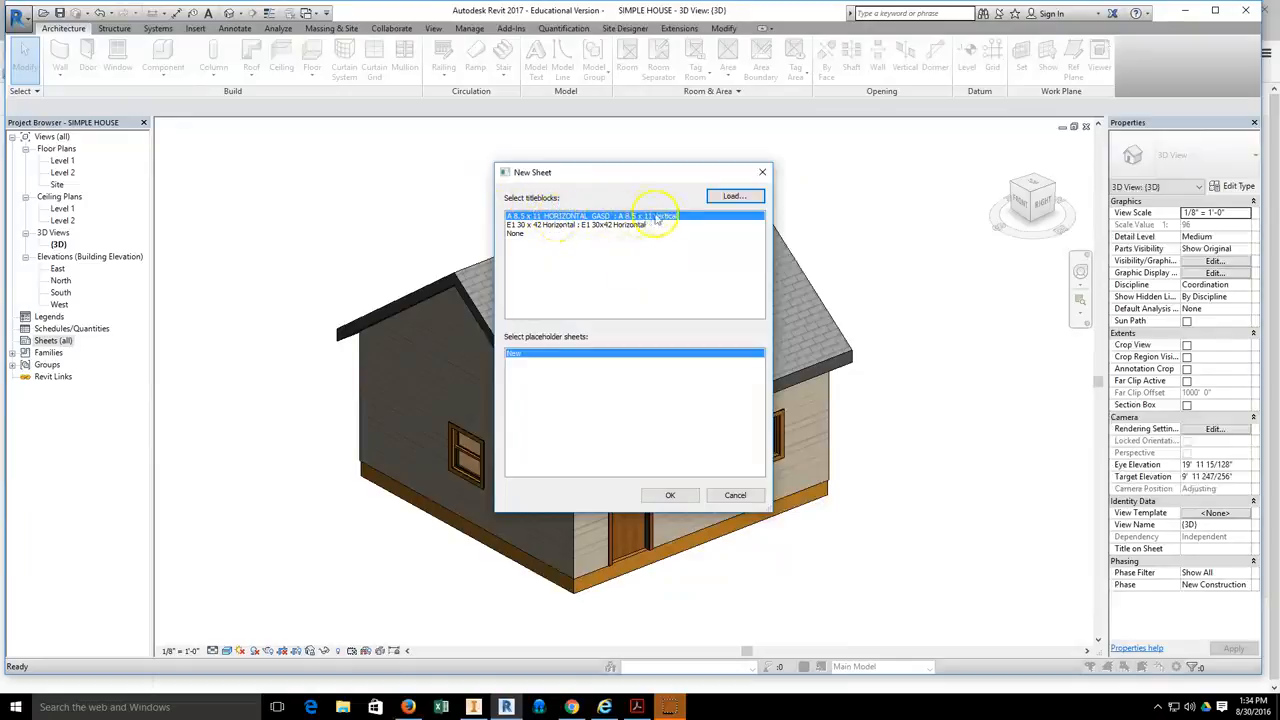
left_click(668, 494)
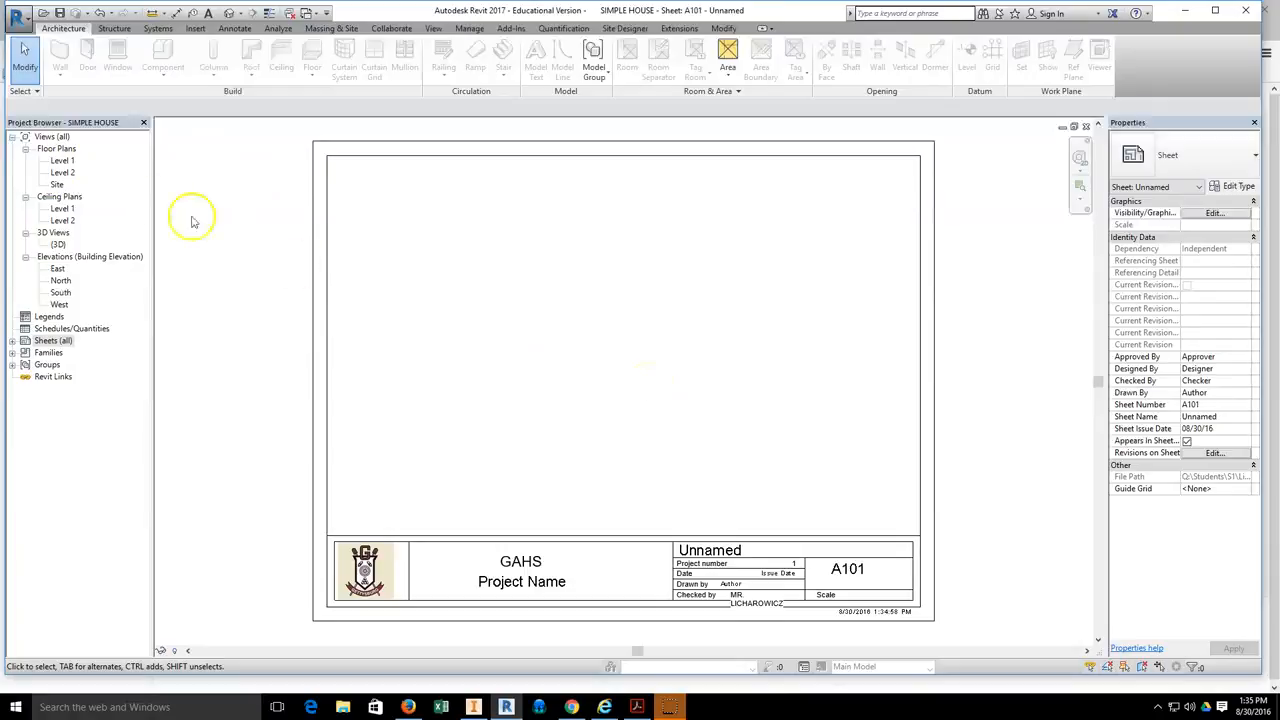
- Place the Level 1 floor plan on the sheet and move its viewport so the plan lies over the title block
left_click(60, 162)
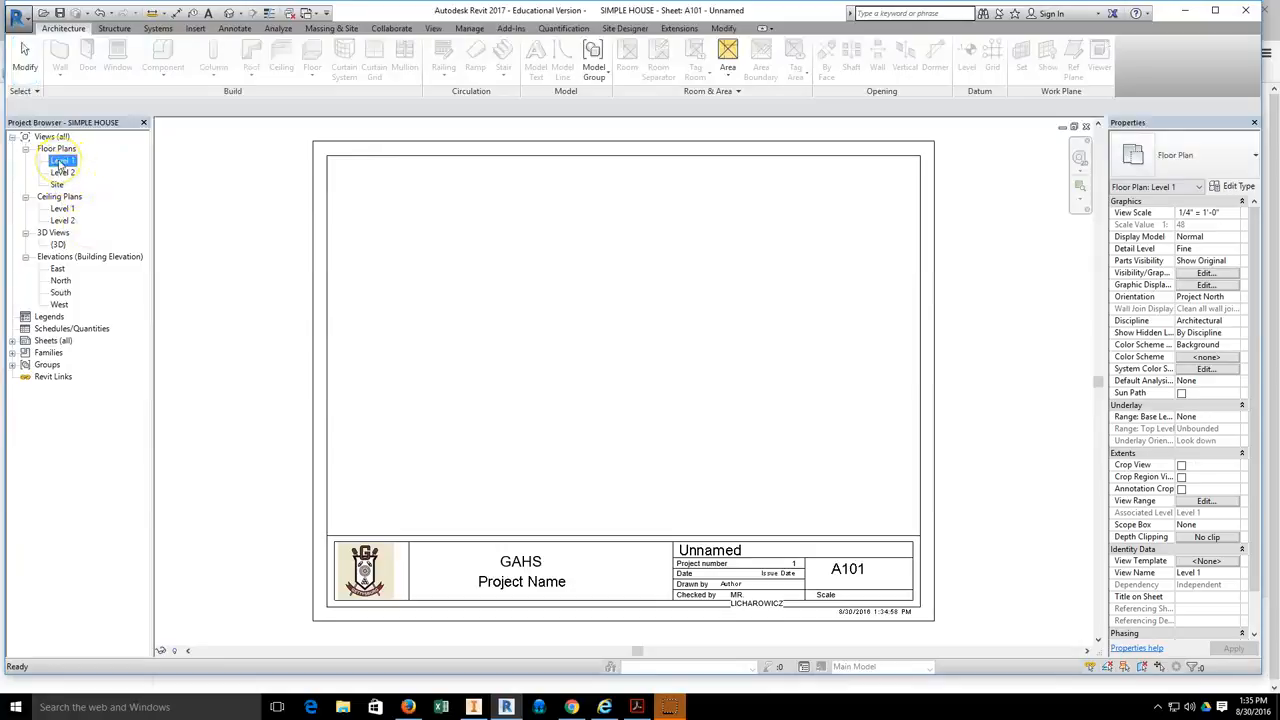
left_click_drag(176, 185, 695, 357)
scroll(695, 357, "down", 7)
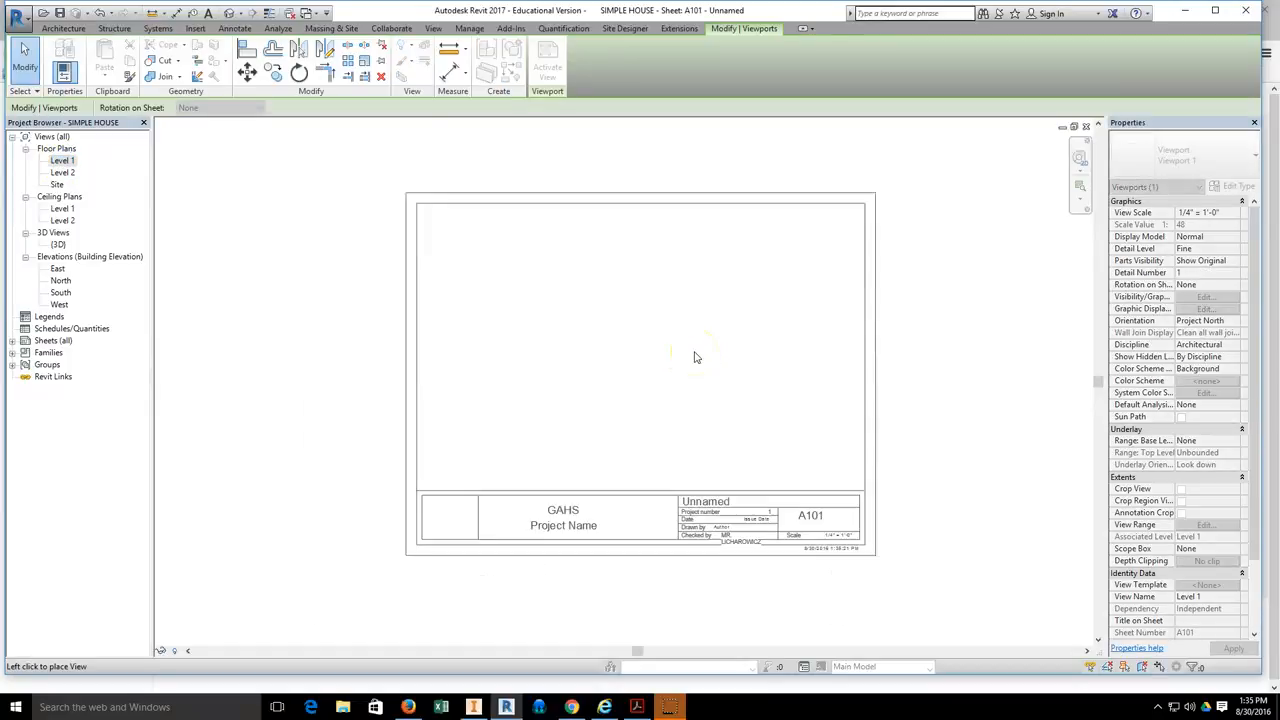
left_click(688, 364)
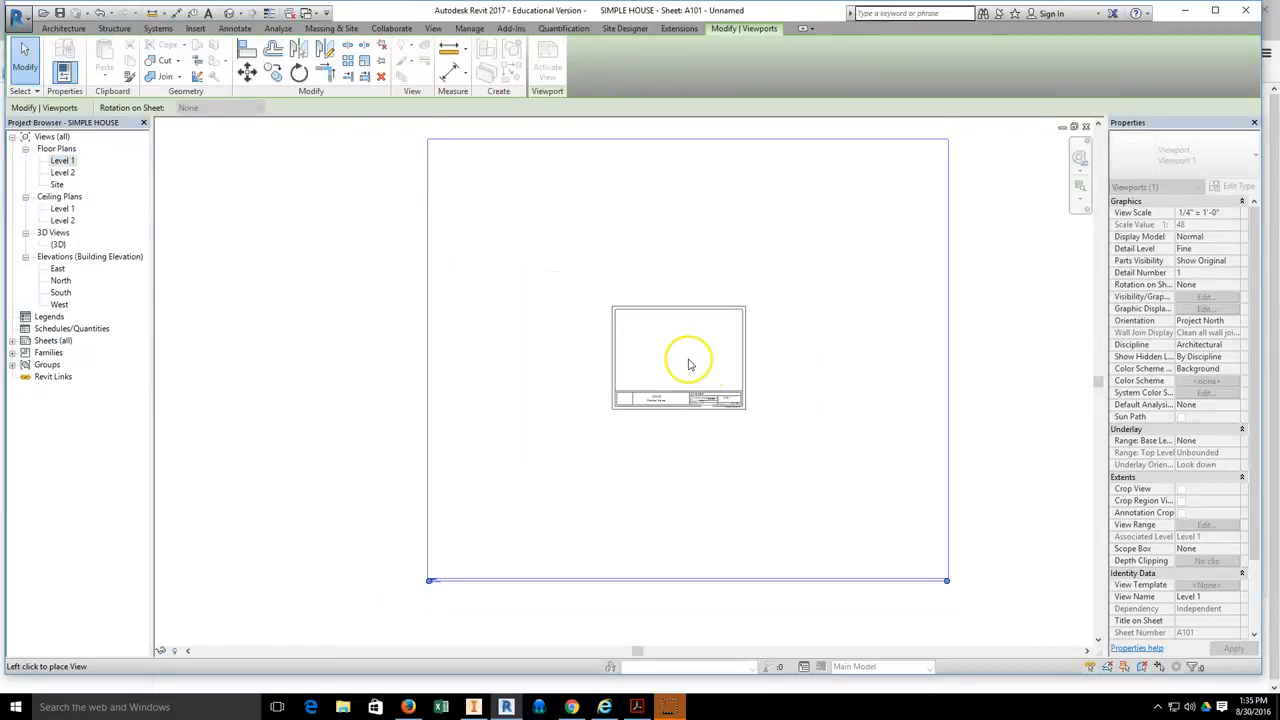
left_click(640, 288)
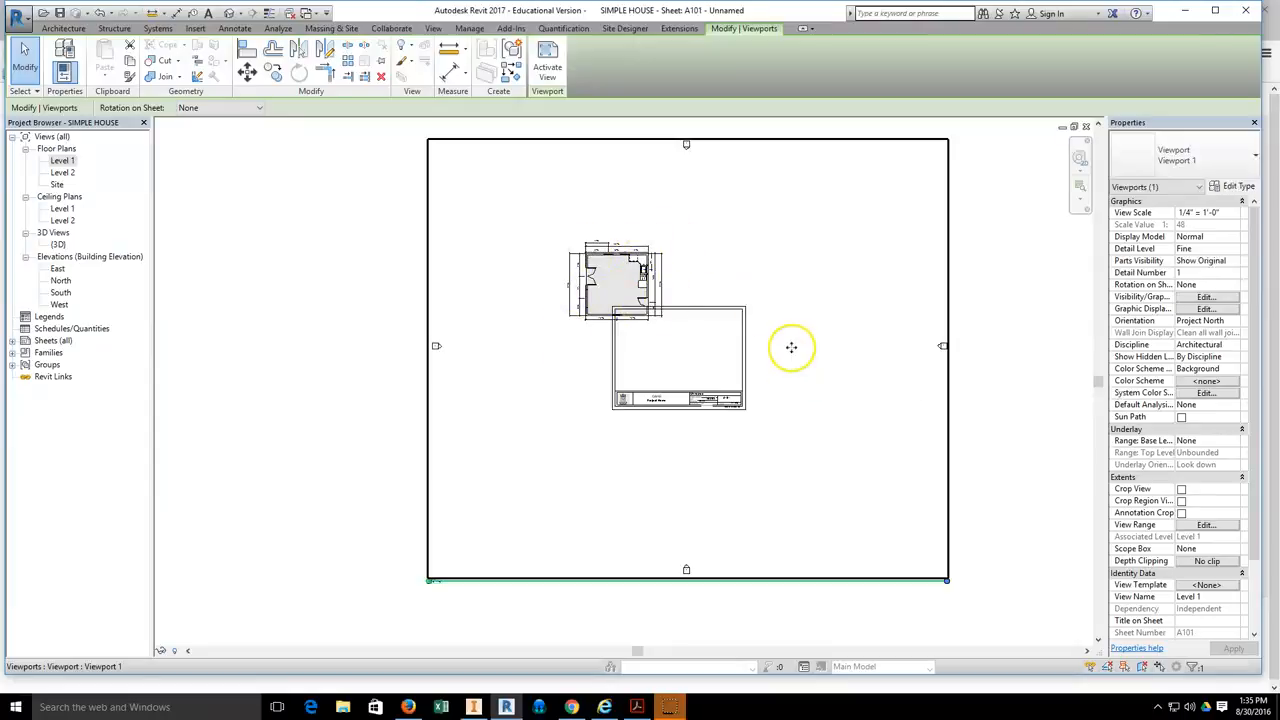
left_click_drag(683, 282, 742, 310)
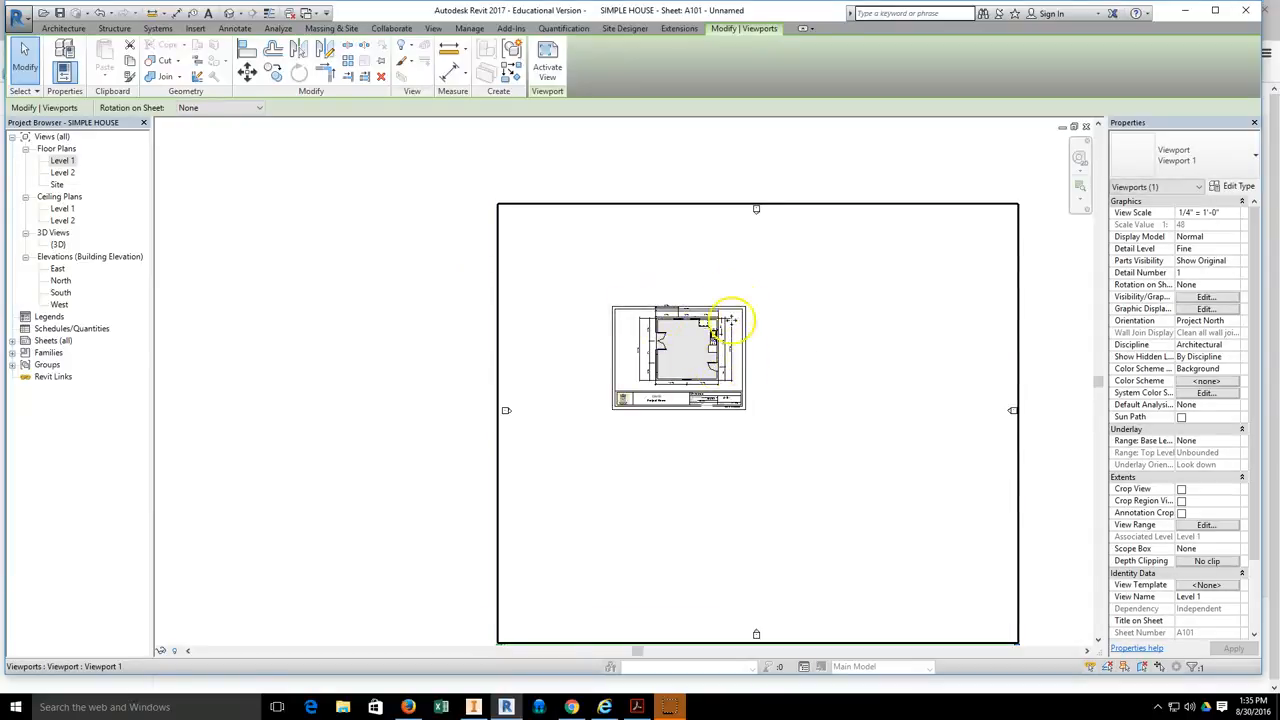
left_click(476, 387)
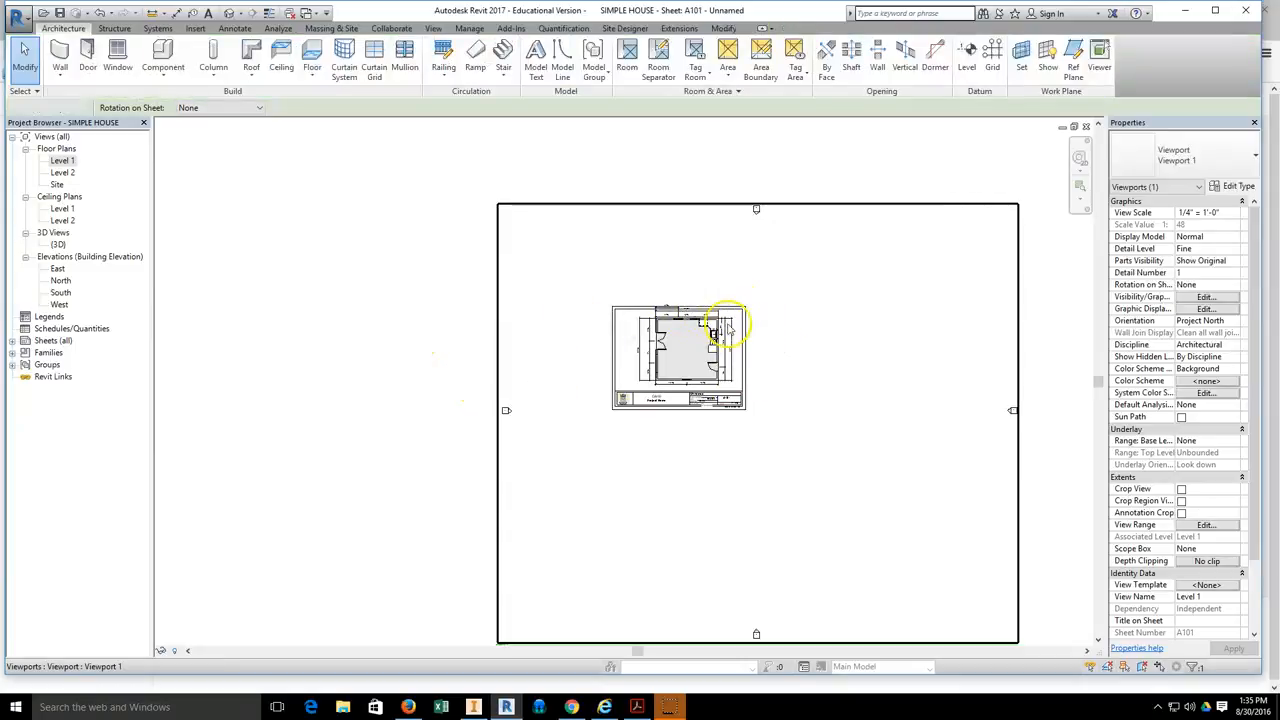
- Shift the title block up and to the right so the floor plan sits better within its border
scroll(745, 326, "up", 5)
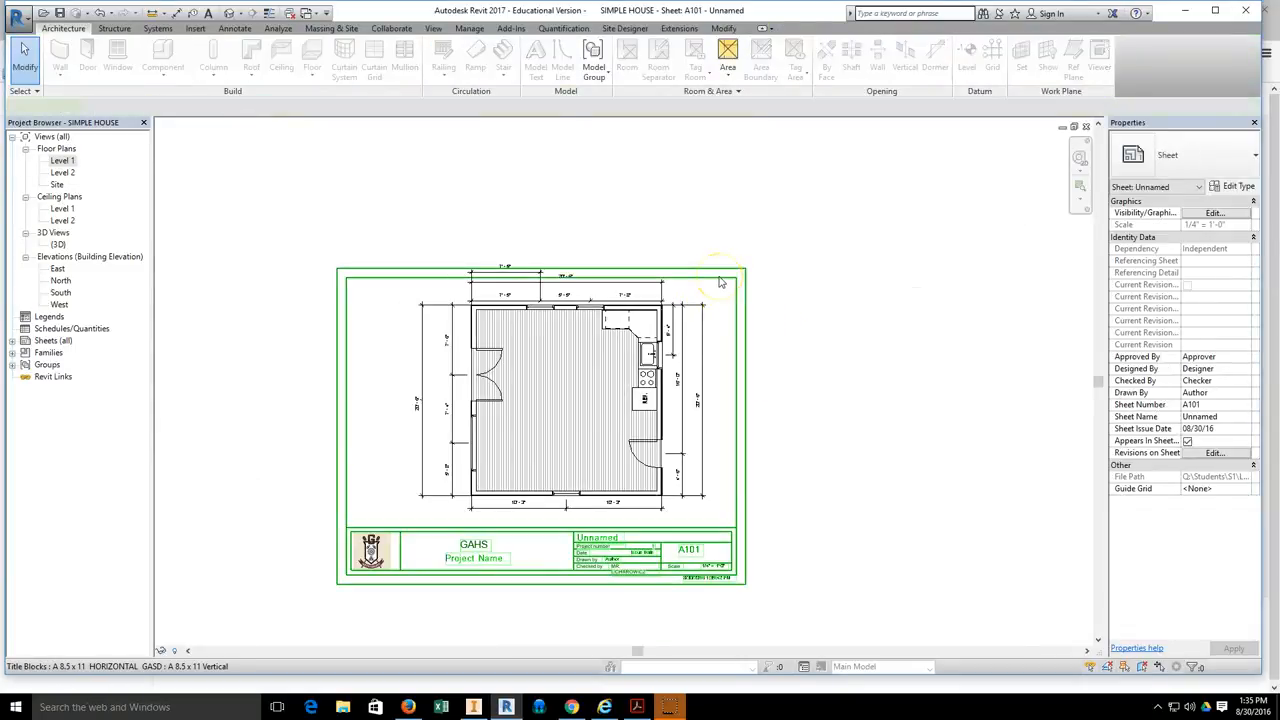
left_click(720, 283)
left_click_drag(717, 277, 748, 263)
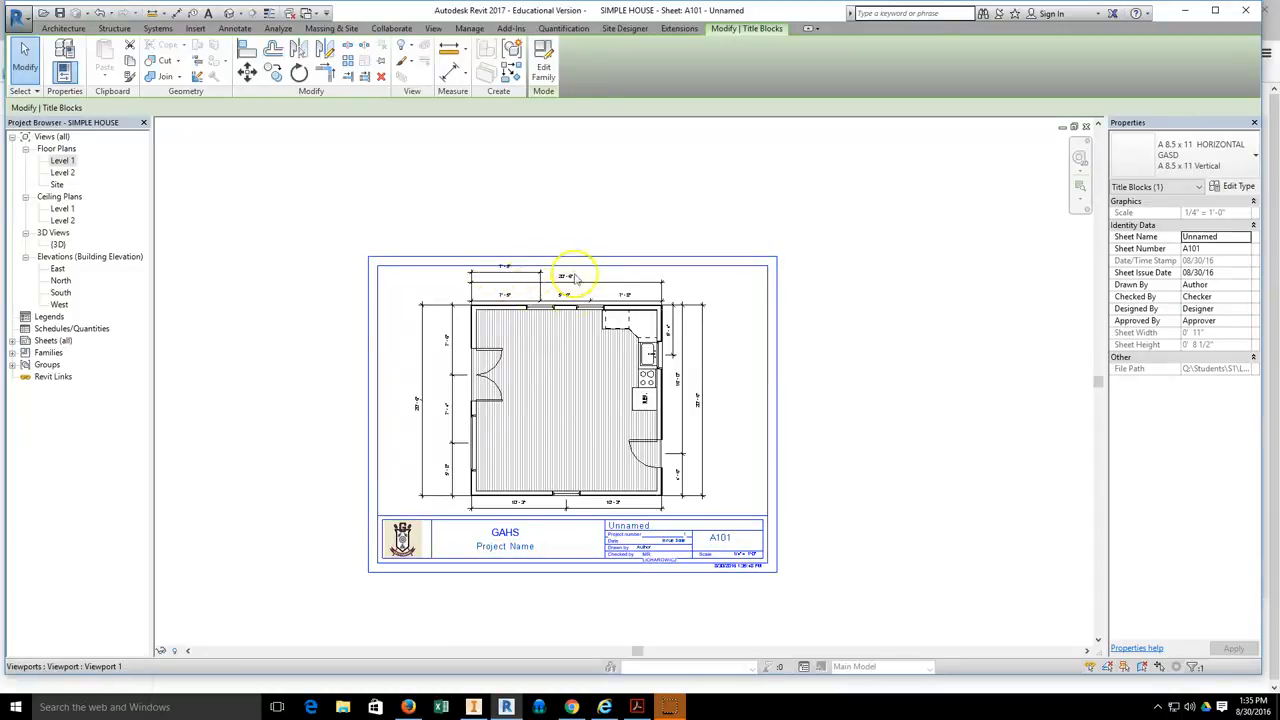
- Activate the Level 1 floor plan viewport on the sheet for editing
left_click(750, 355)
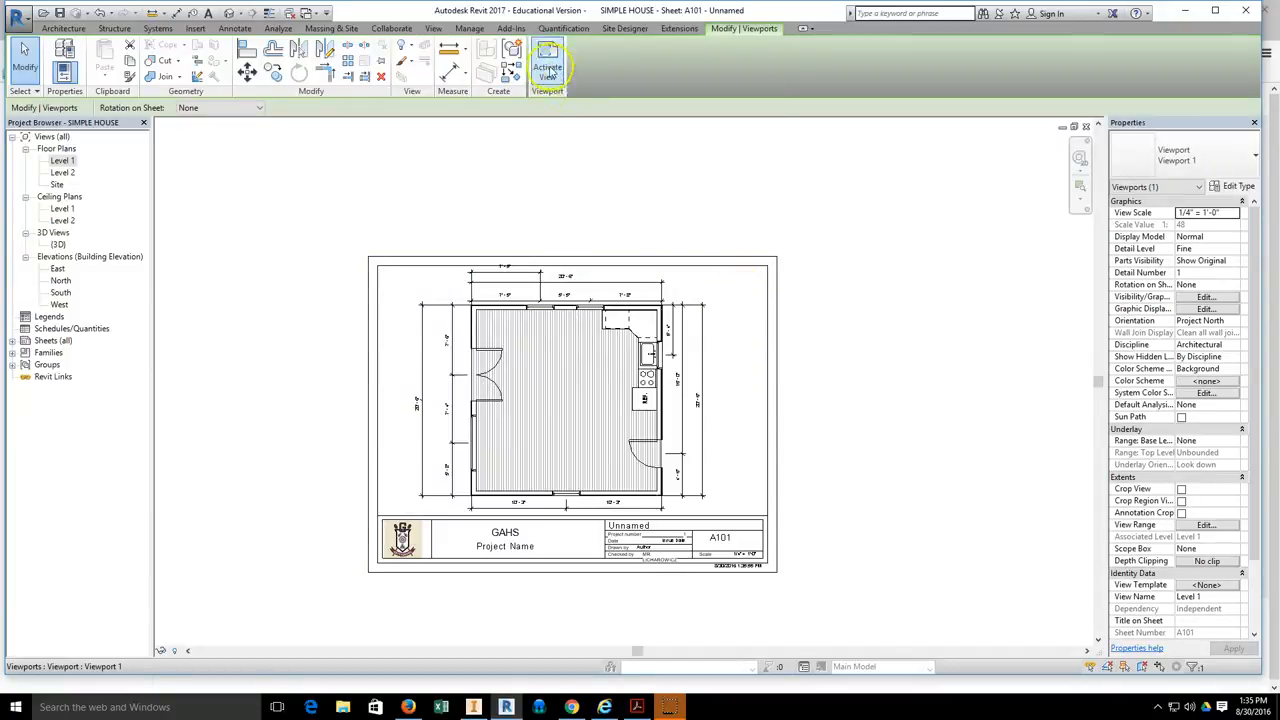
scroll(704, 291, "up", 2)
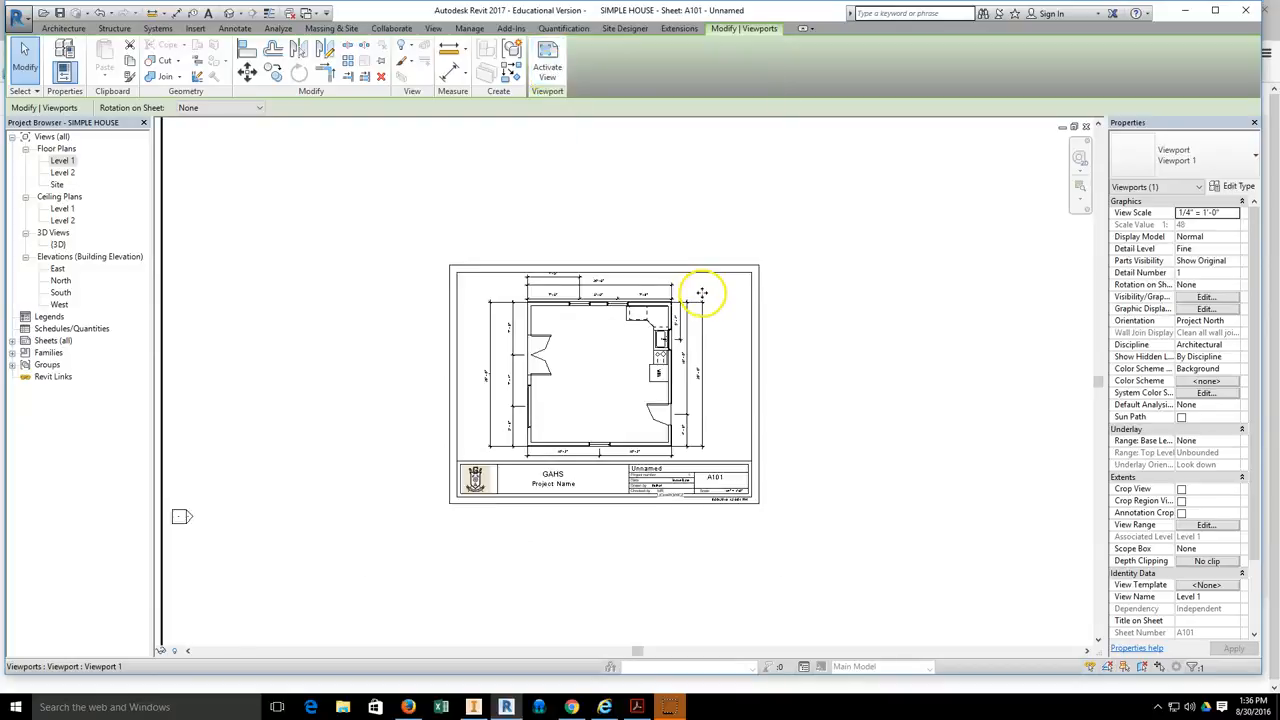
right_click(695, 228)
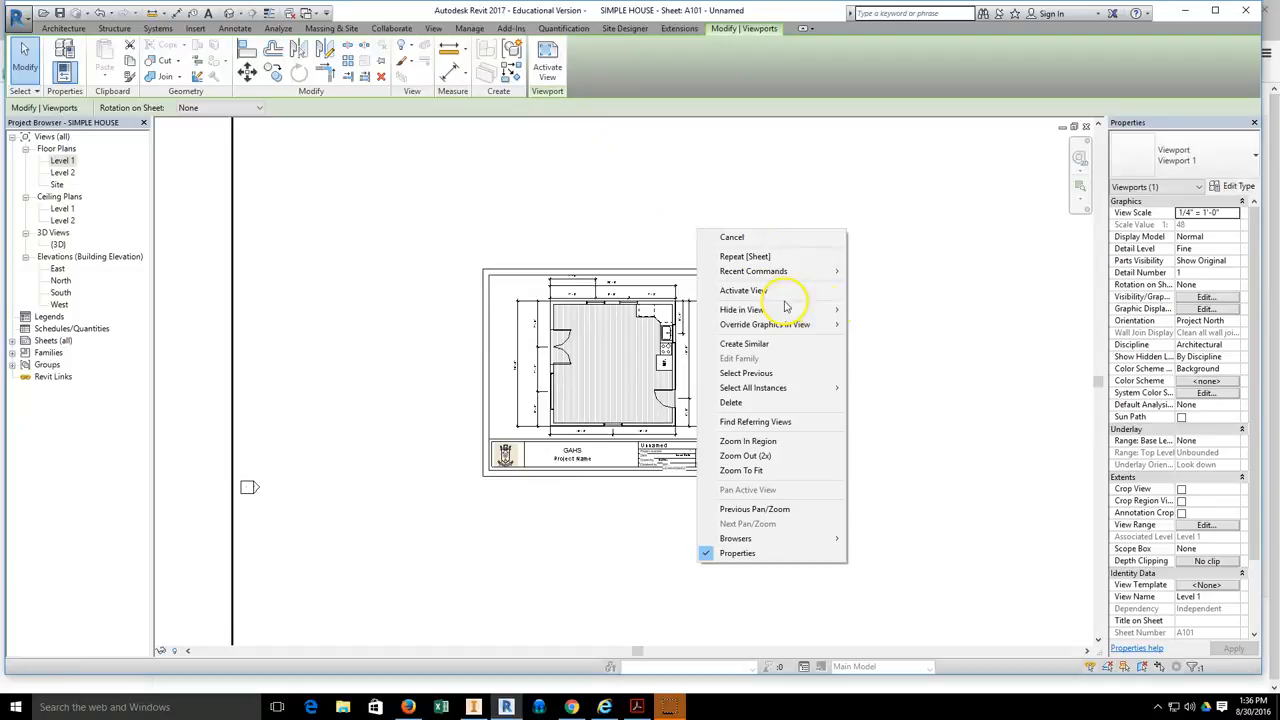
left_click(740, 291)
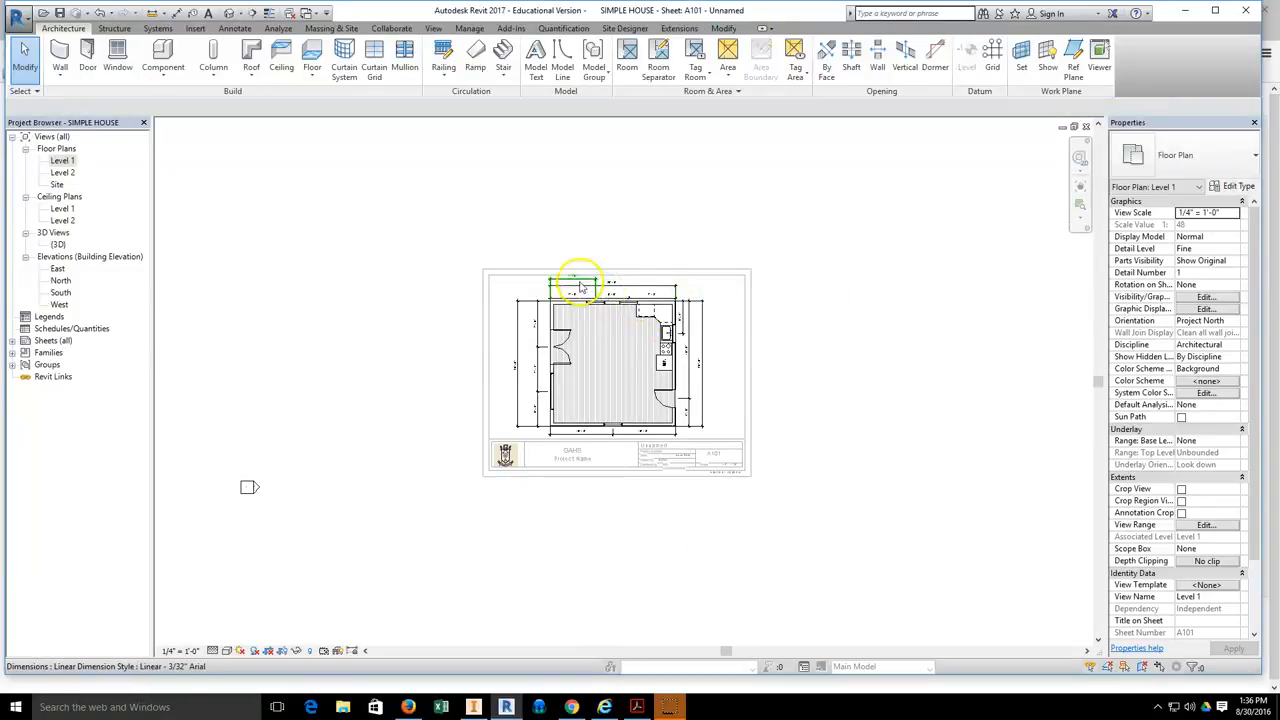
- Move the outermost 7' - 5" dimension above the plan down below the overall 20' - 6" dimension
scroll(580, 282, "up", 4)
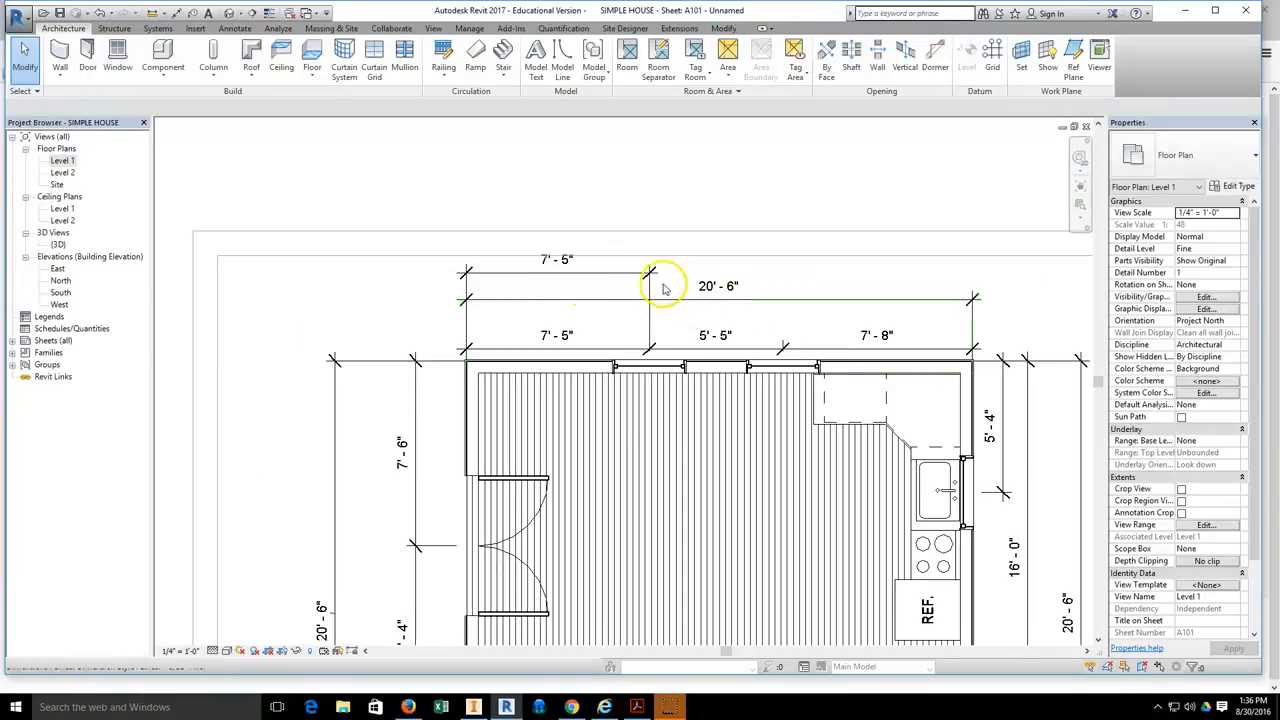
left_click(619, 278)
left_click_drag(620, 271, 622, 322)
left_click(666, 322)
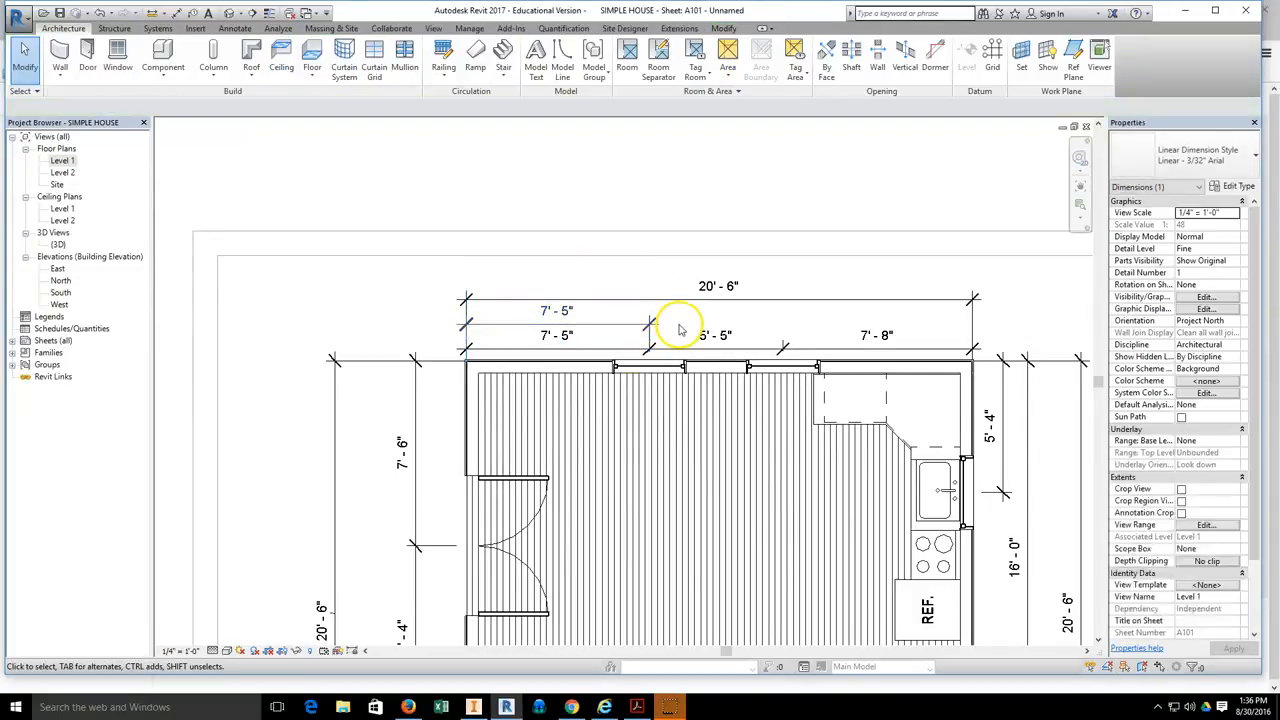
- Delete the duplicate 7' - 5" dimension between the overall dimension and the window dimensions above the plan
scroll(548, 295, "down", 1)
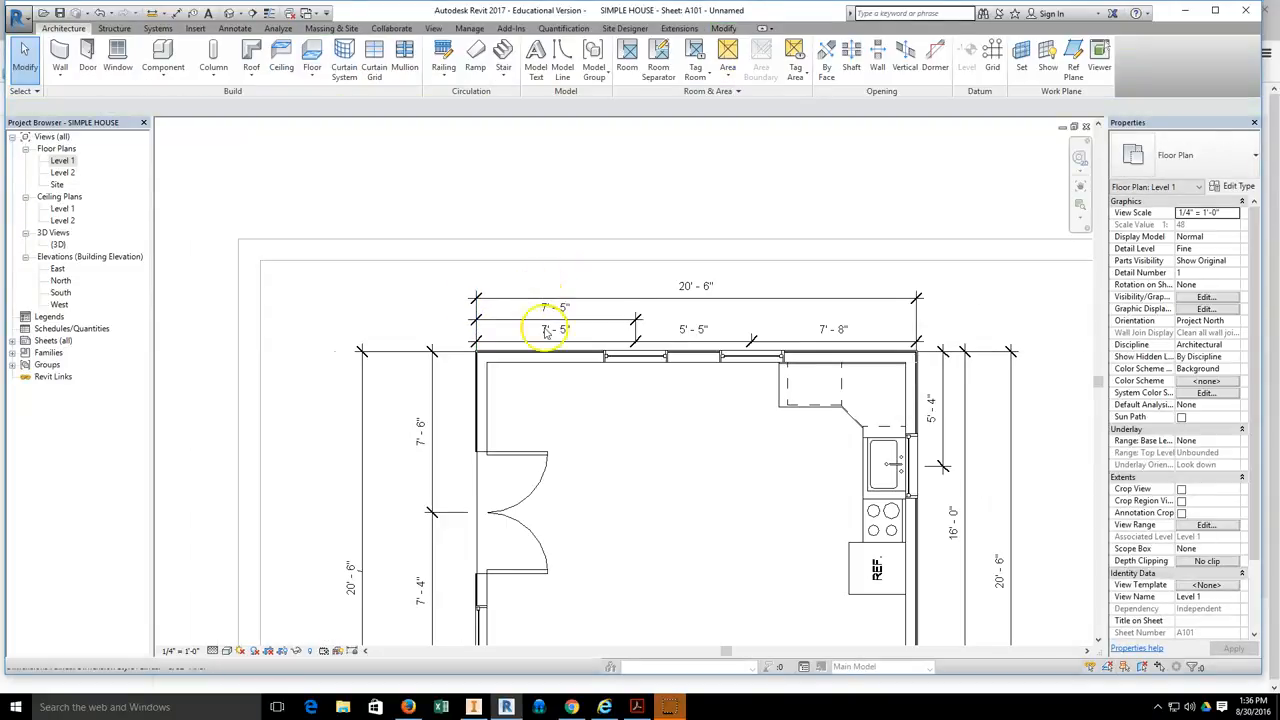
left_click(593, 323)
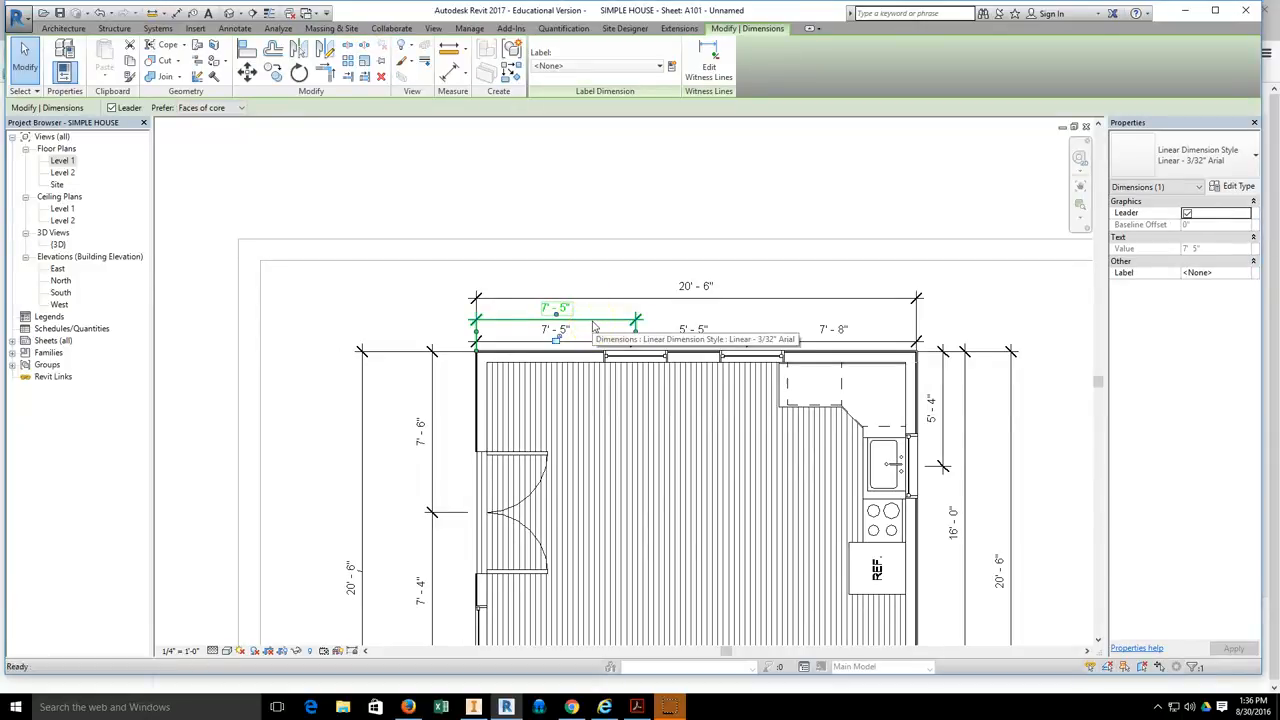
key("Delete")
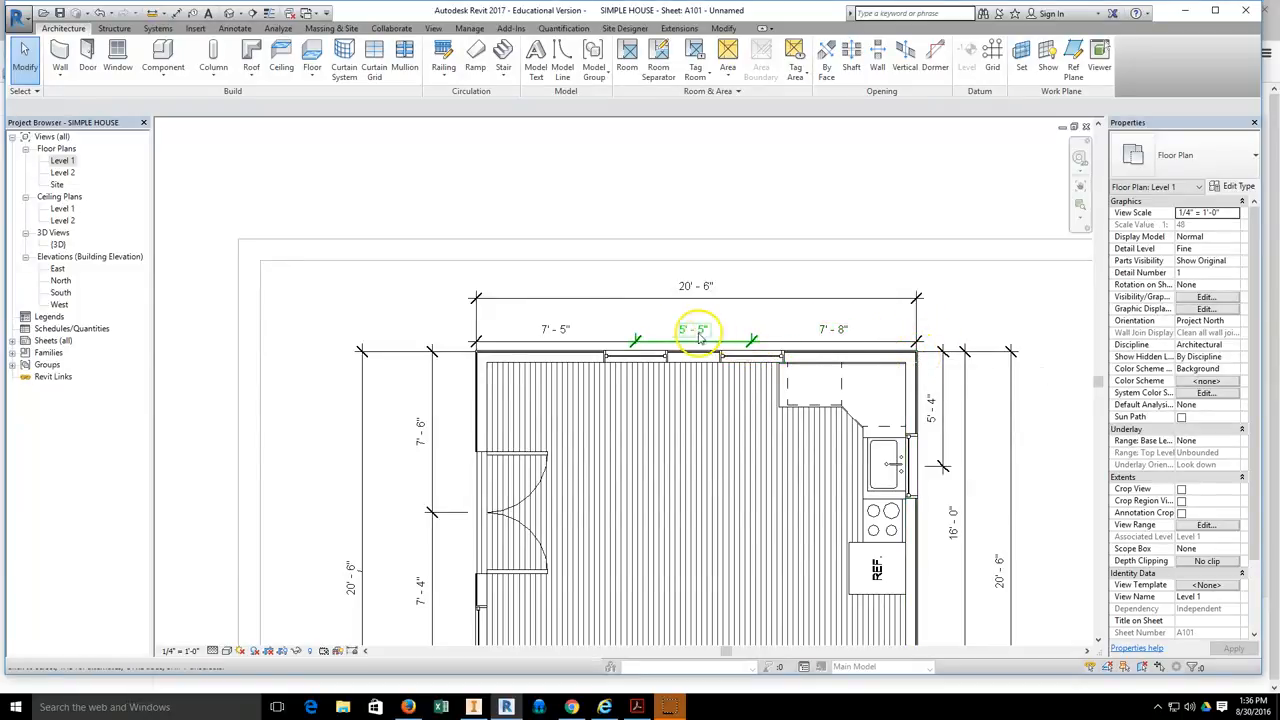
- Move the overall 20' - 6" dimension above the plan down, closer to the window dimensions
left_click(769, 304)
mouse_move(780, 308)
left_mouse_down()
mouse_move(784, 320)
mouse_move(778, 308)
left_mouse_up()
left_click(1006, 320)
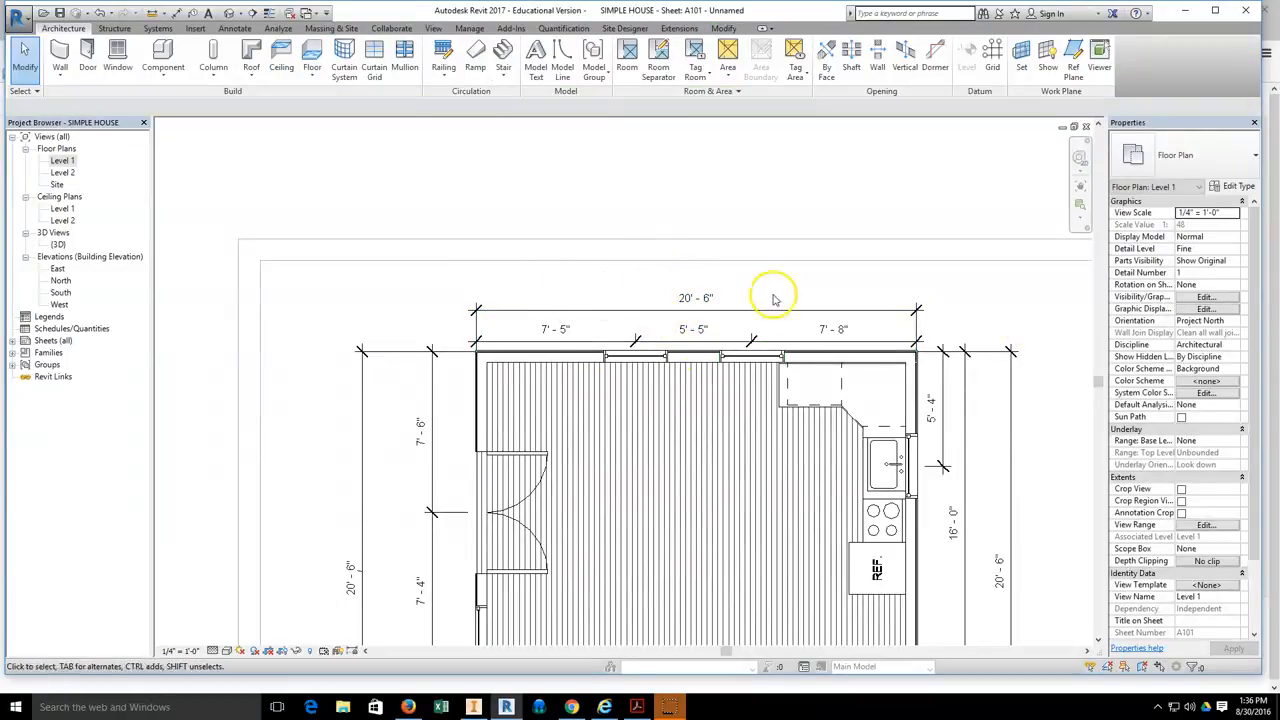
- Set the view scale of the Level 1 floor plan to 1/8" = 1'-0"
scroll(830, 305, "down", 2)
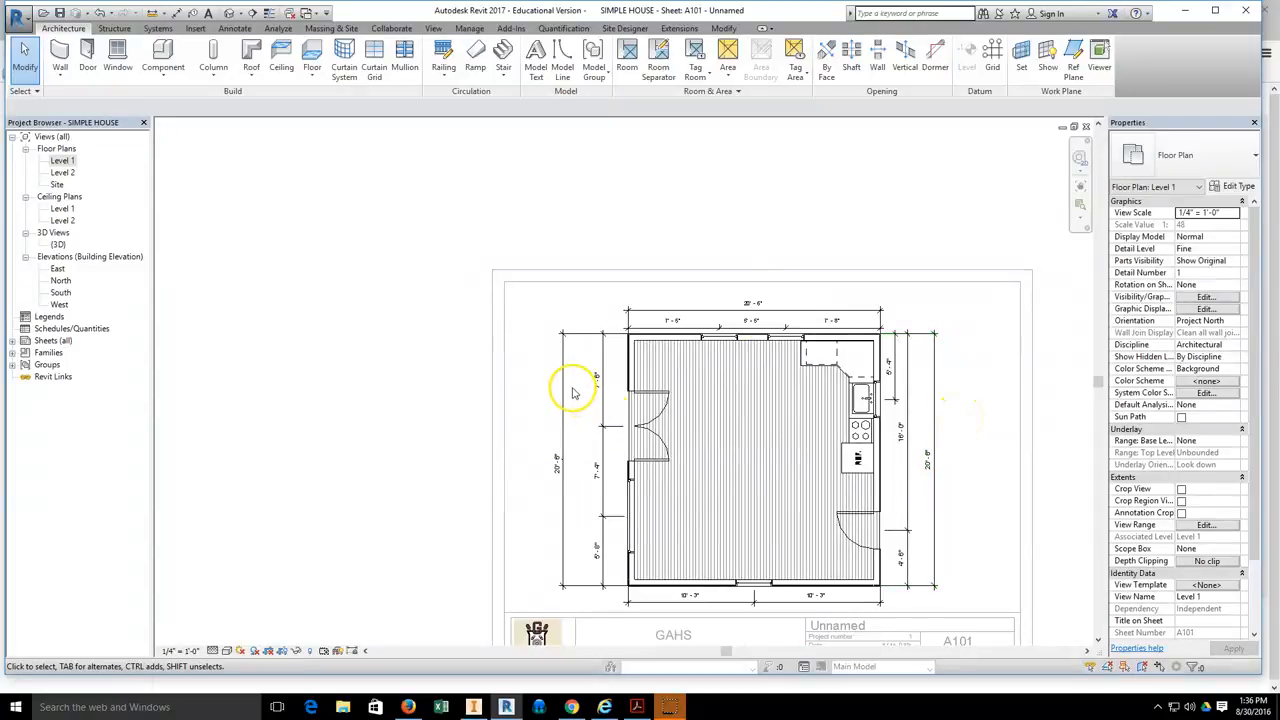
middle_click_drag(960, 314, 838, 272)
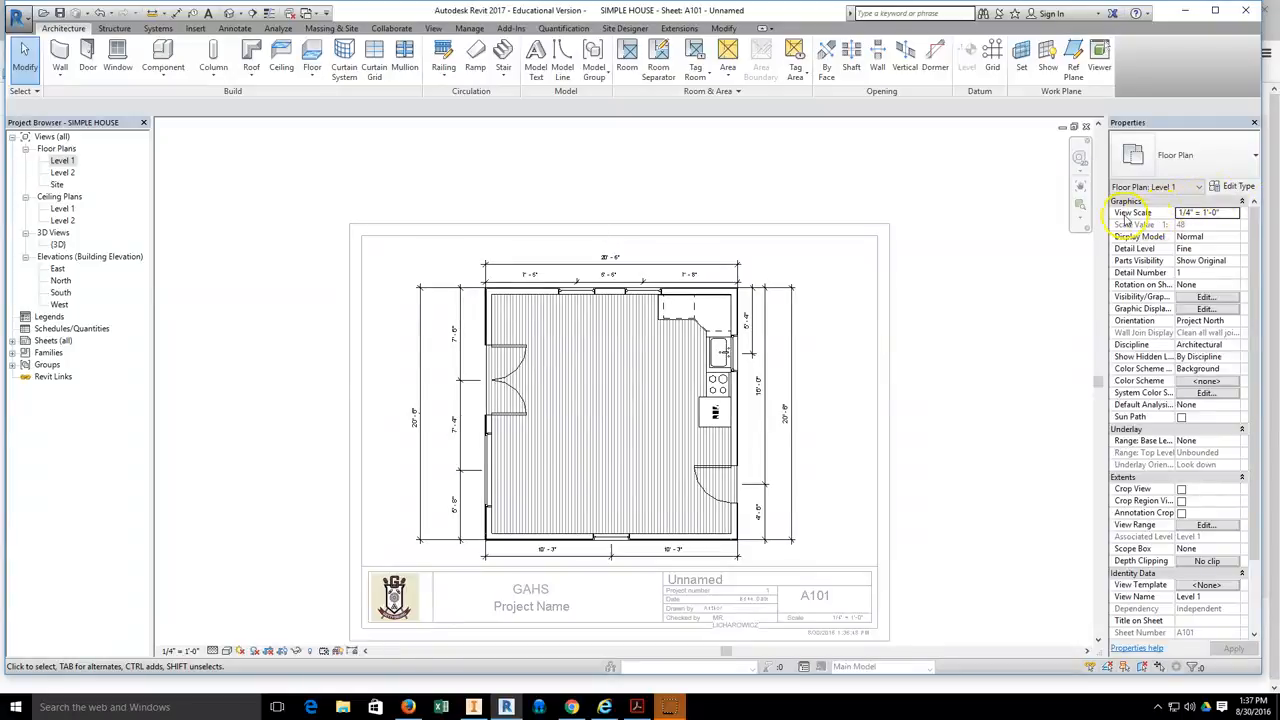
left_click(1233, 213)
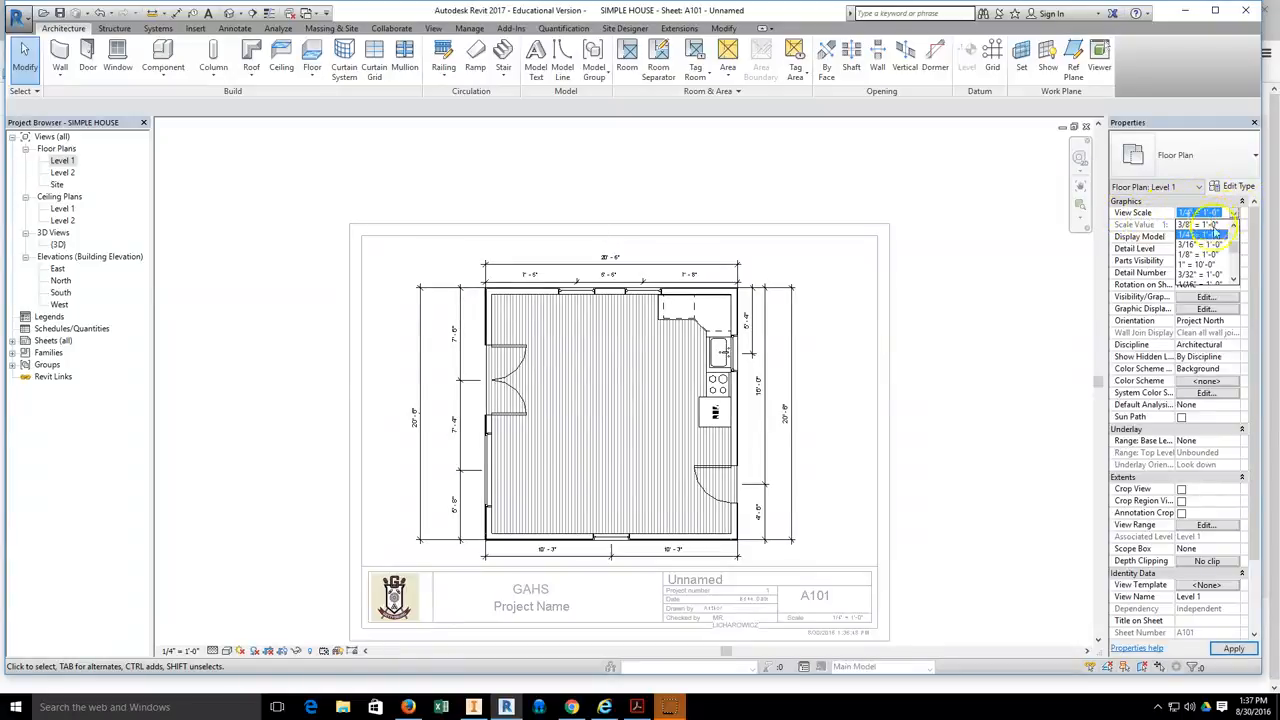
left_click(1200, 254)
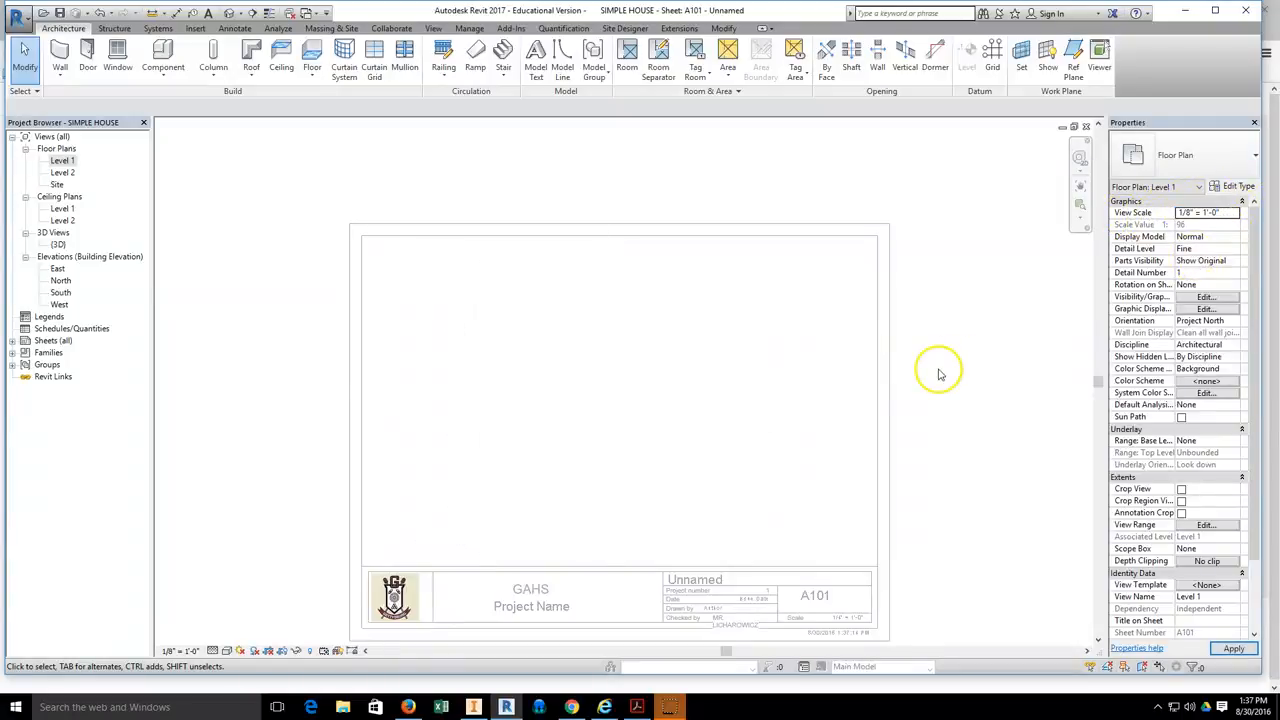
- Deactivate the Level 1 view and move its viewport from below the sheet onto the drawing area
scroll(836, 356, "down", 2)
scroll(840, 360, "down", 2)
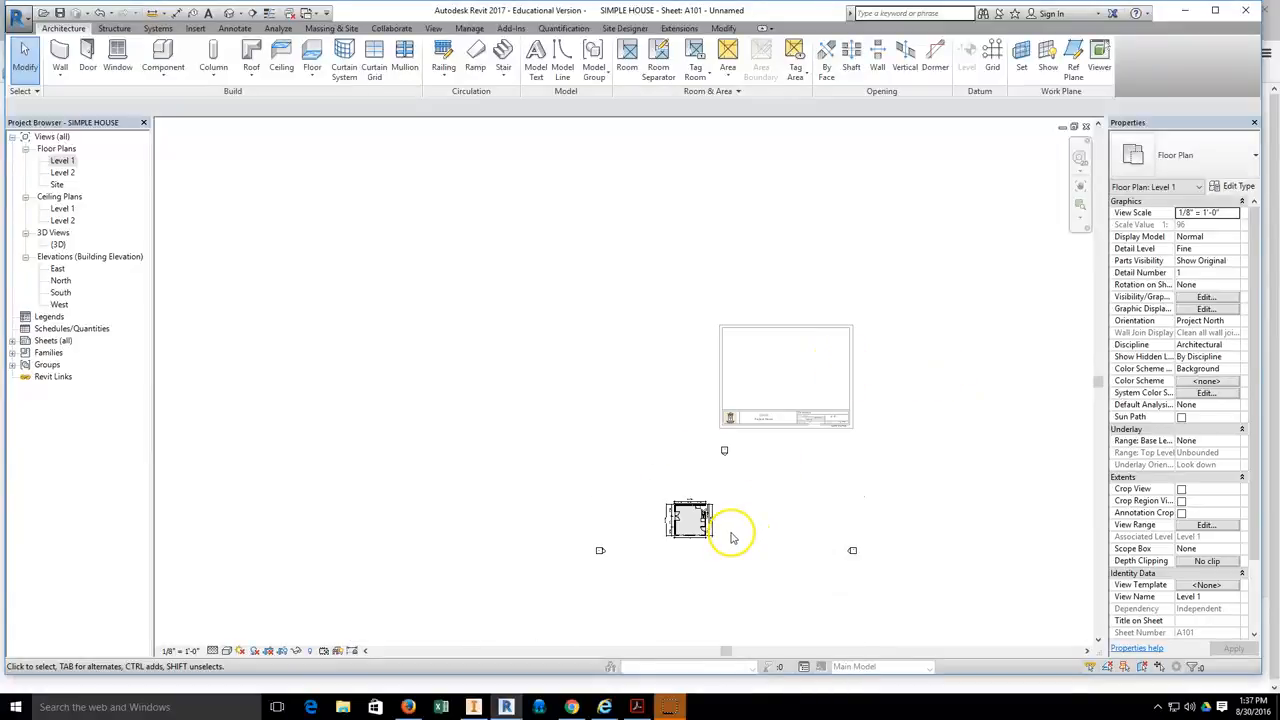
scroll(692, 443, "down", 2)
middle_click_drag(788, 475, 762, 439)
right_click(530, 442)
left_click(579, 503)
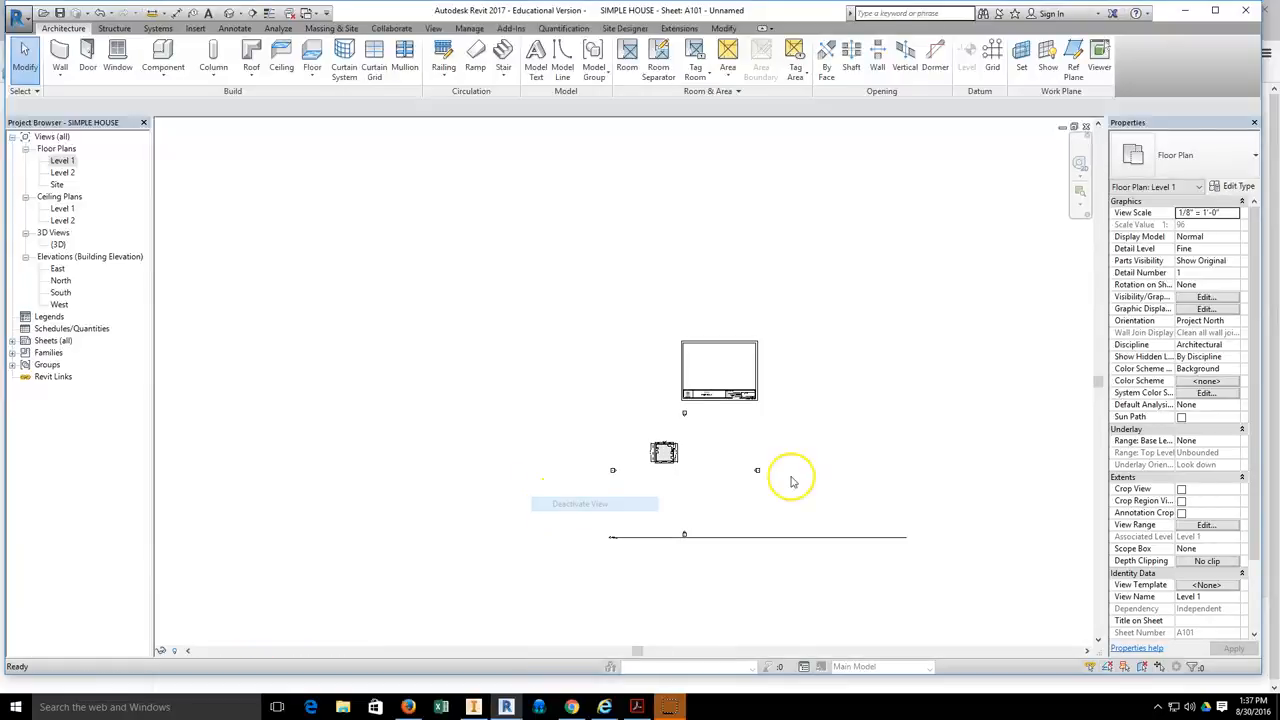
left_click(686, 470)
left_click_drag(686, 472, 740, 366)
scroll(740, 370, "down", 5)
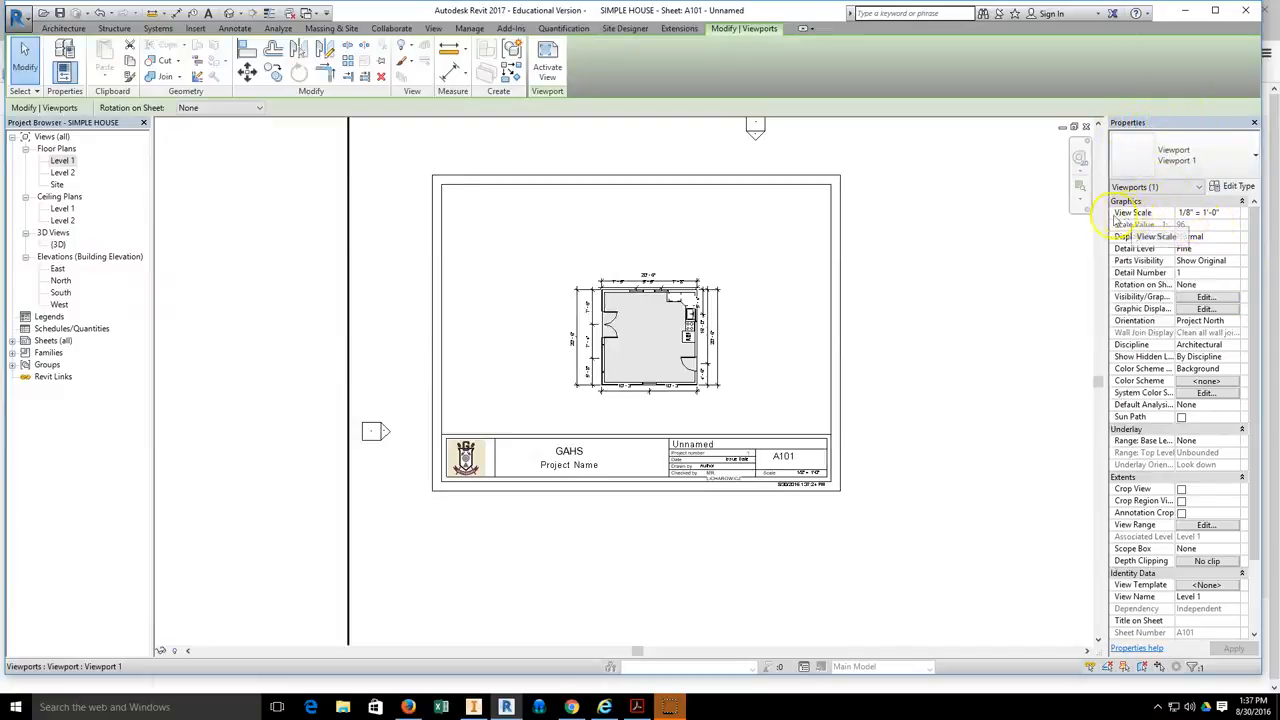
- Set the view scale of the selected Level 1 viewport to 1/4" = 1'-0"
left_click(1234, 213)
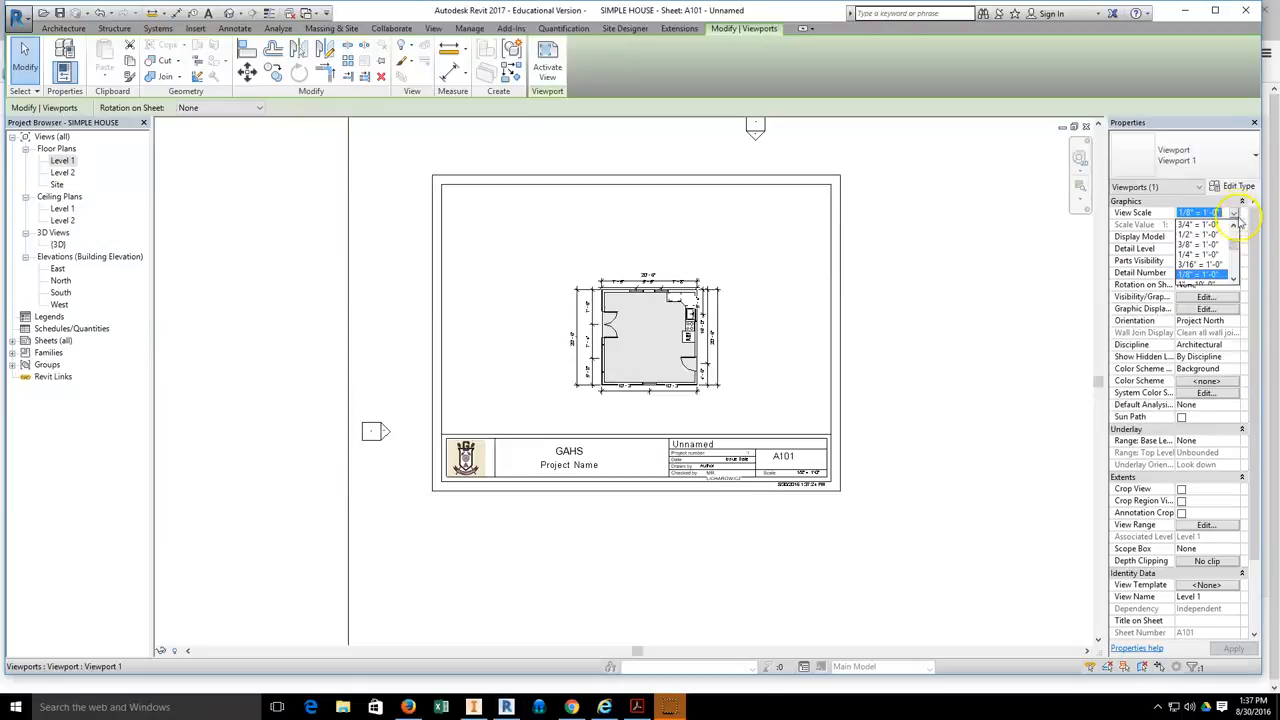
left_click(1235, 226)
left_click(1235, 226)
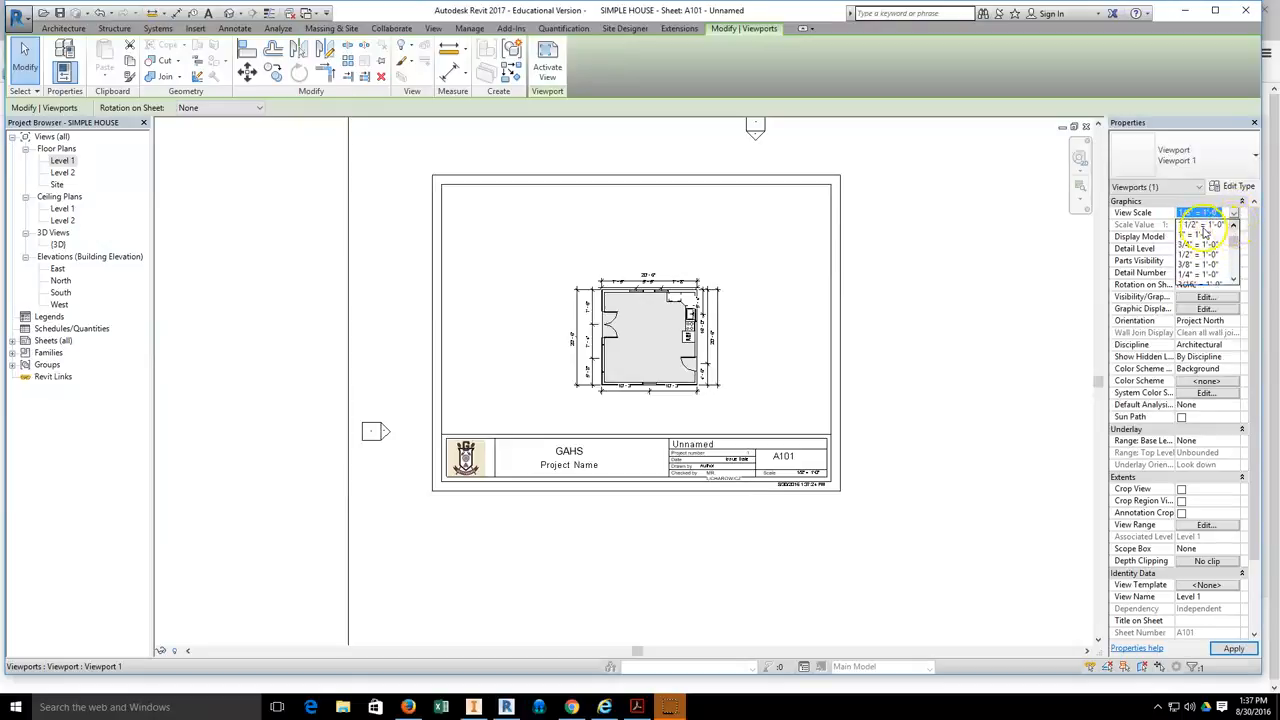
left_click(1207, 274)
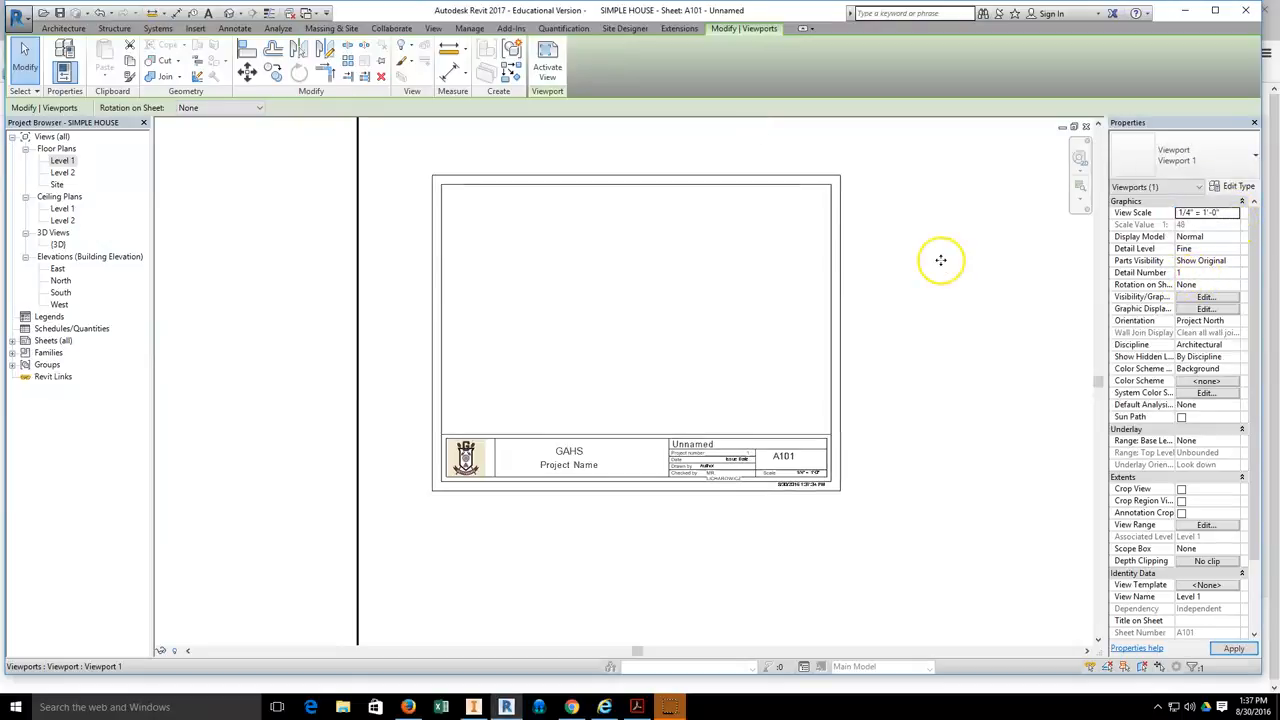
- Move the rescaled Level 1 viewport back onto the sheet, inside the titleblock border
scroll(941, 261, "down", 2)
scroll(941, 261, "down", 2)
left_click_drag(966, 277, 912, 315)
scroll(910, 282, "up", 4)
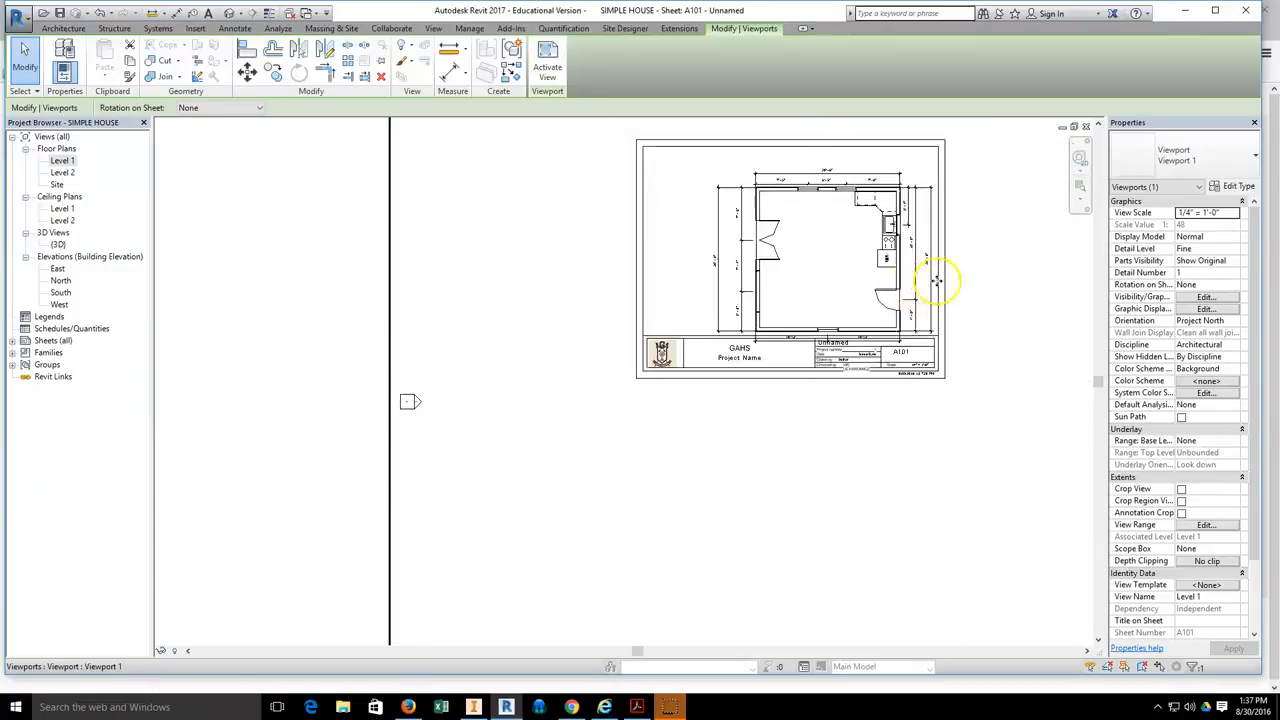
- Activate the Level 1 viewport on the sheet and deactivate it again
right_click(804, 348)
left_click(827, 94)
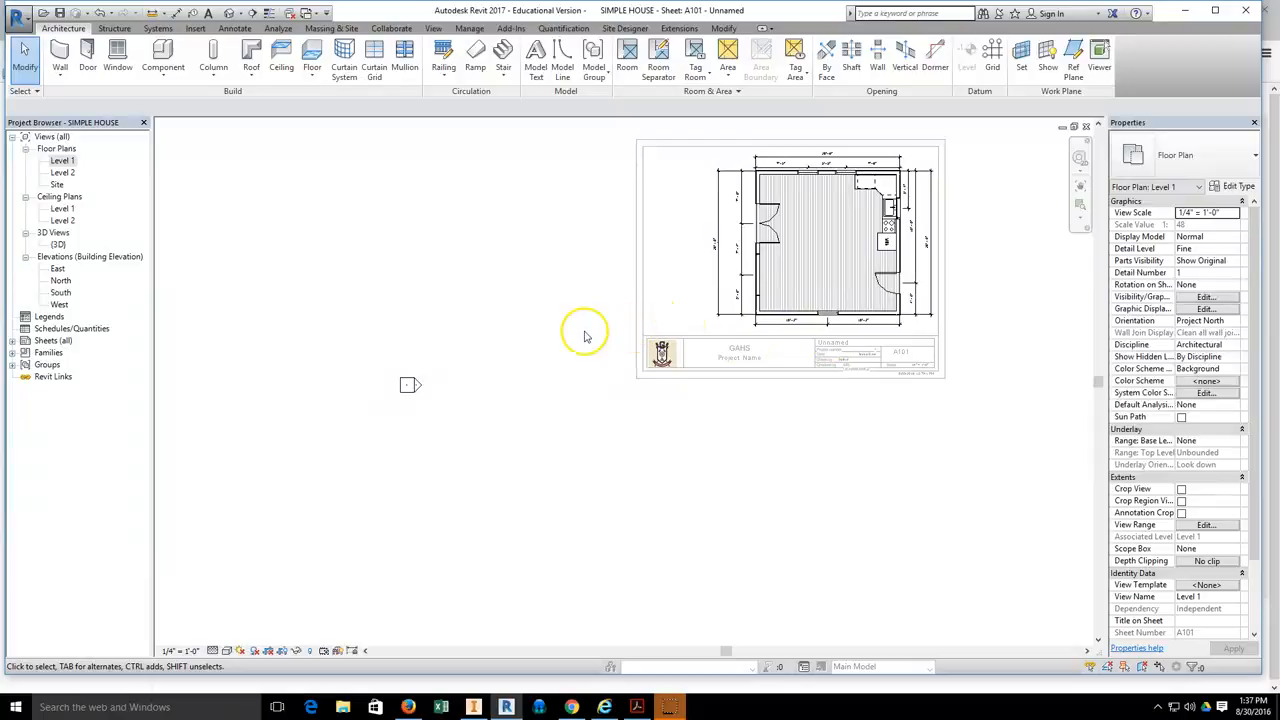
right_click(586, 337)
left_click(613, 394)
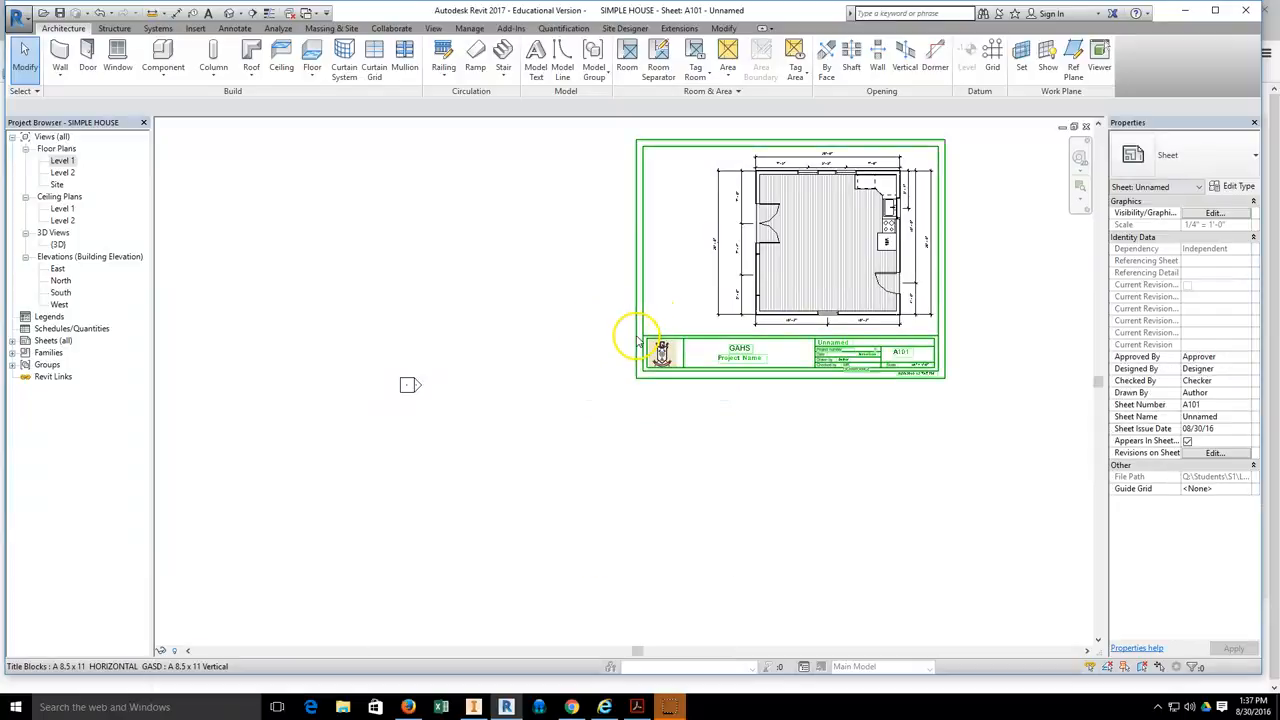
- Move the titleblock horizontally to the right to adjust the side margins around the floor plan
left_click(640, 320)
left_click_drag(640, 320, 669, 323)
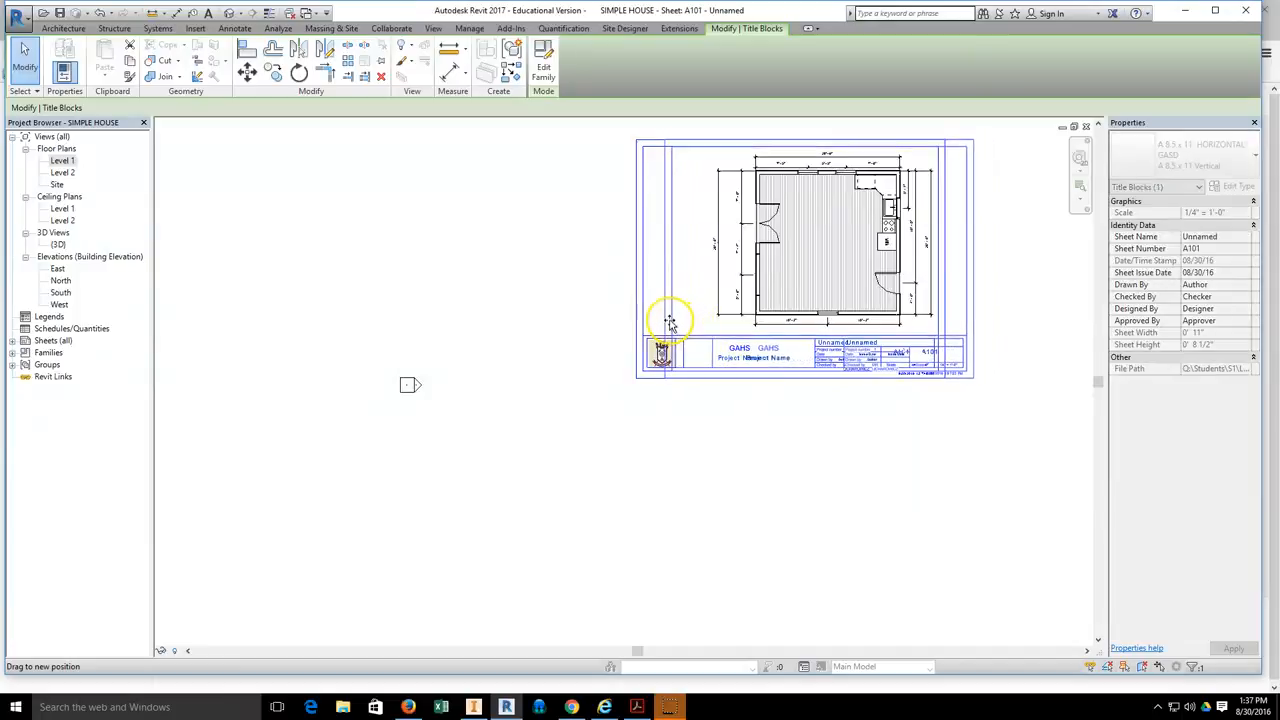
left_click(820, 143)
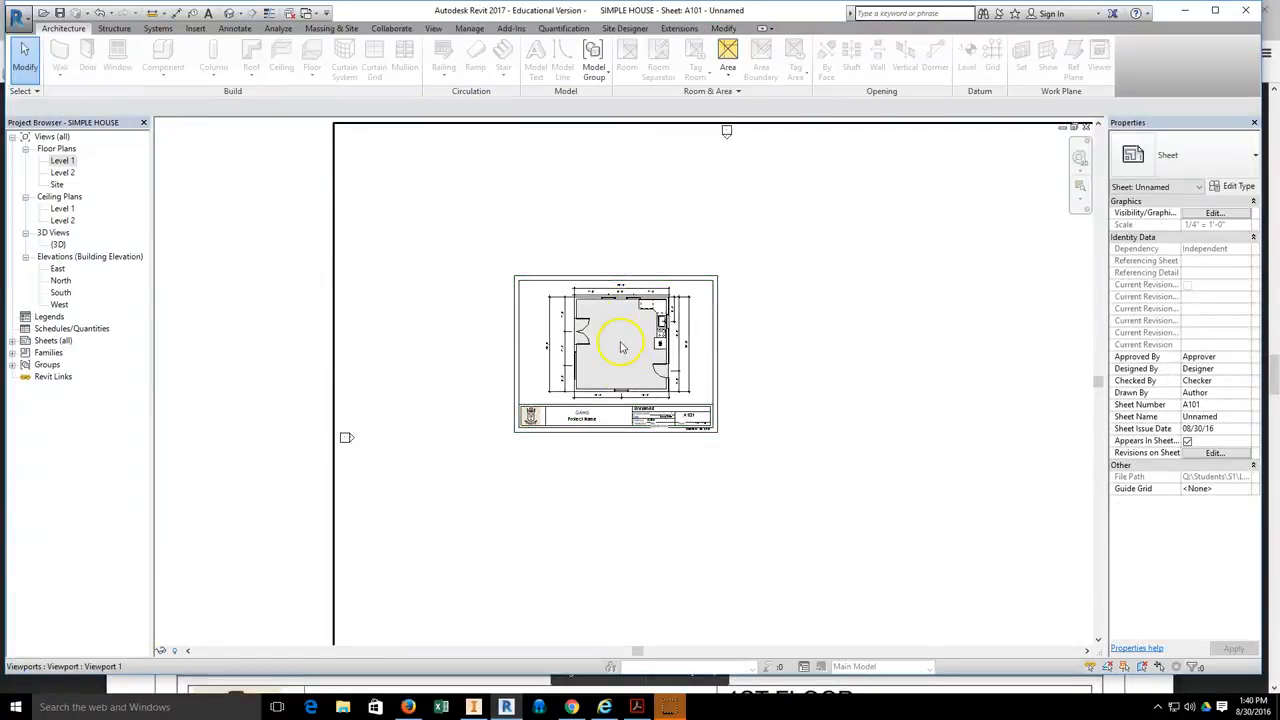
- Switch to Firefox and examine the dimensions and tags on the Level 1 plan in the reference PDF
mouse_move(410, 708)
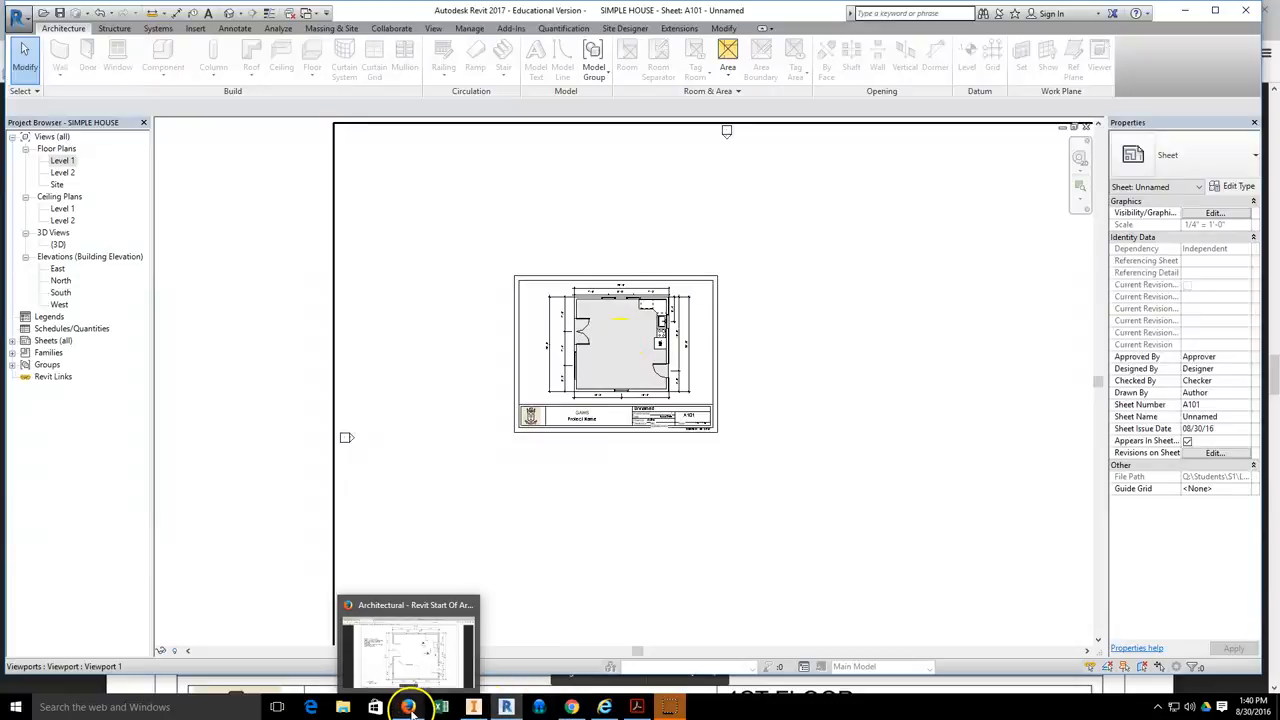
left_click(412, 652)
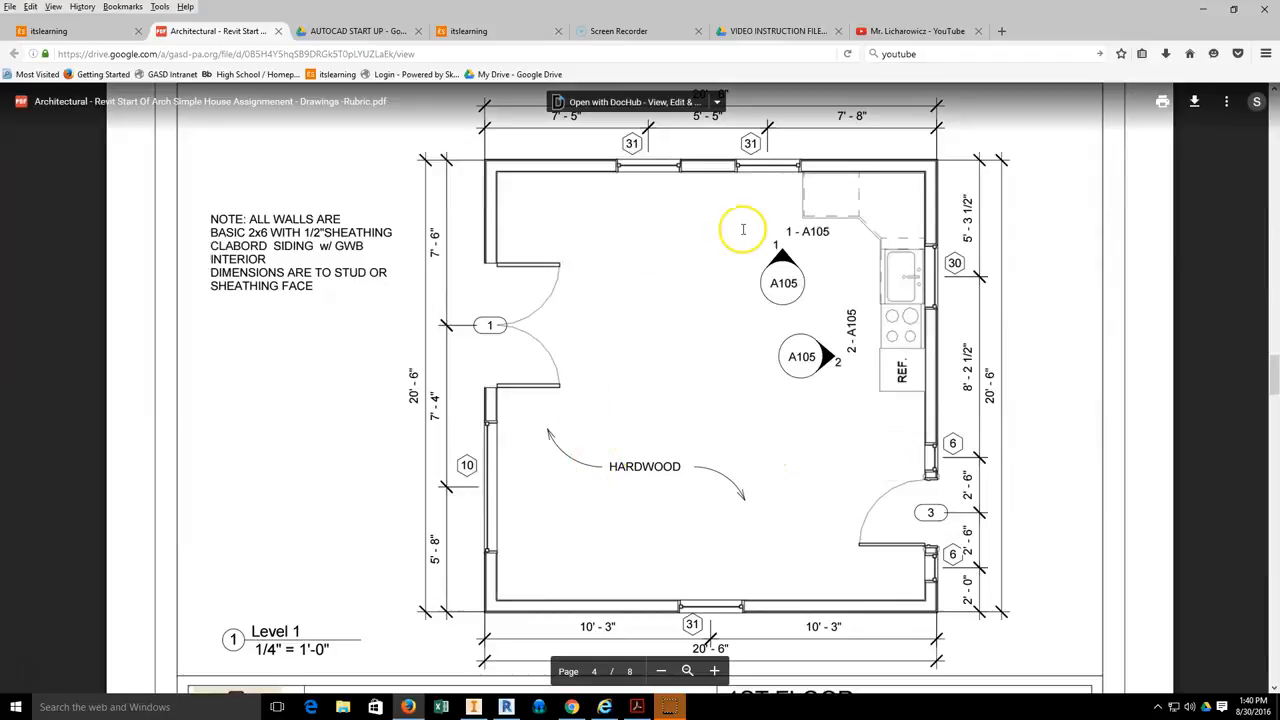
left_click(660, 671)
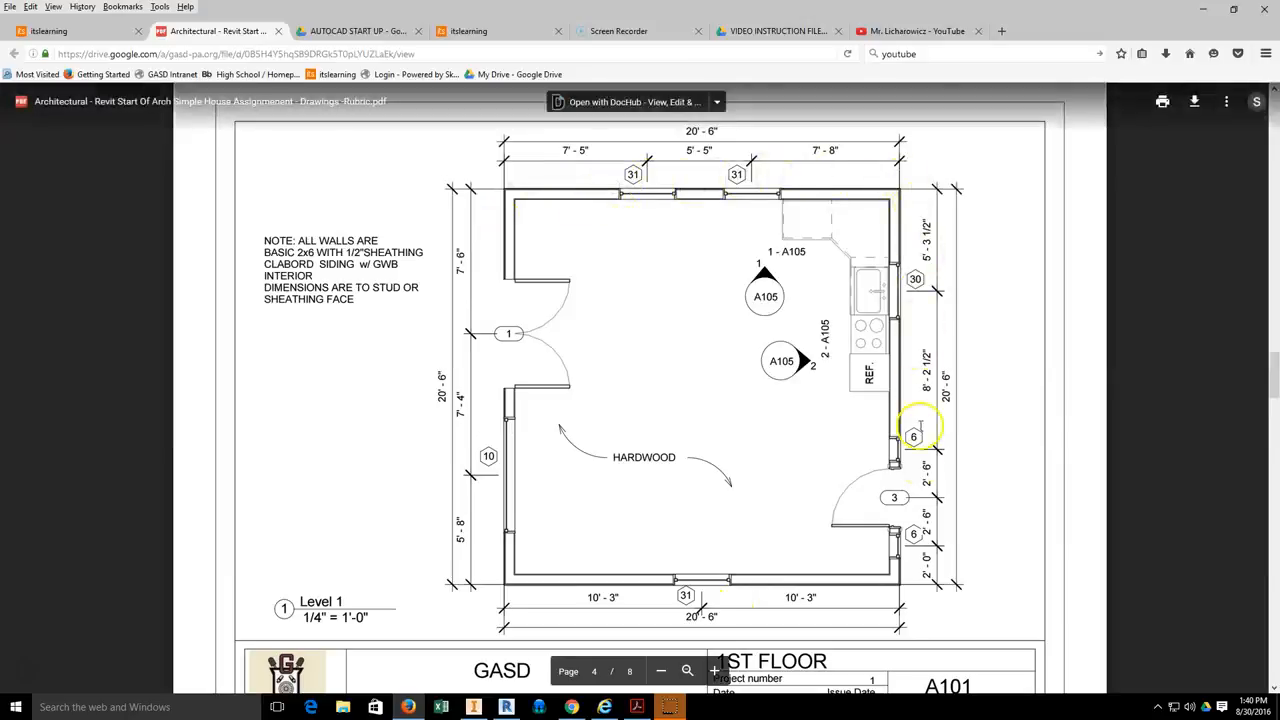
- Return to Revit and move the titleblock to the left, leaving more space on the French door side of the plan
left_click(506, 707)
scroll(643, 354, "up", 2)
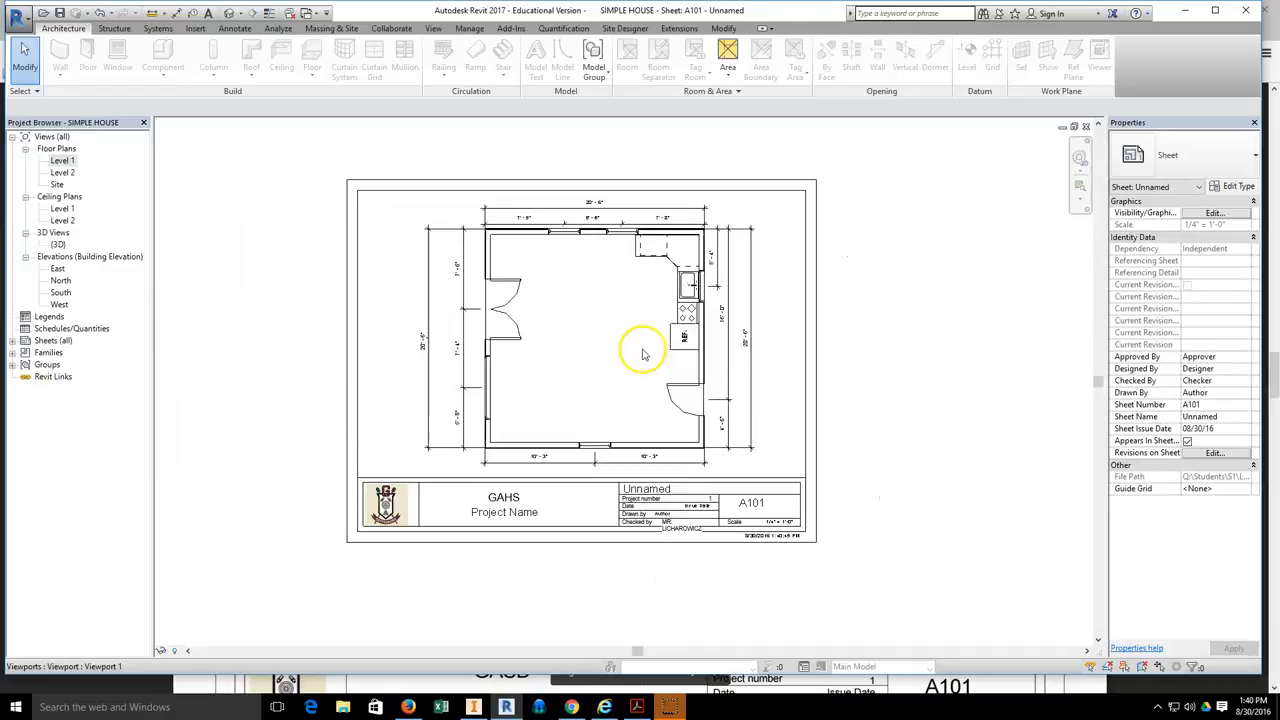
left_click(816, 421)
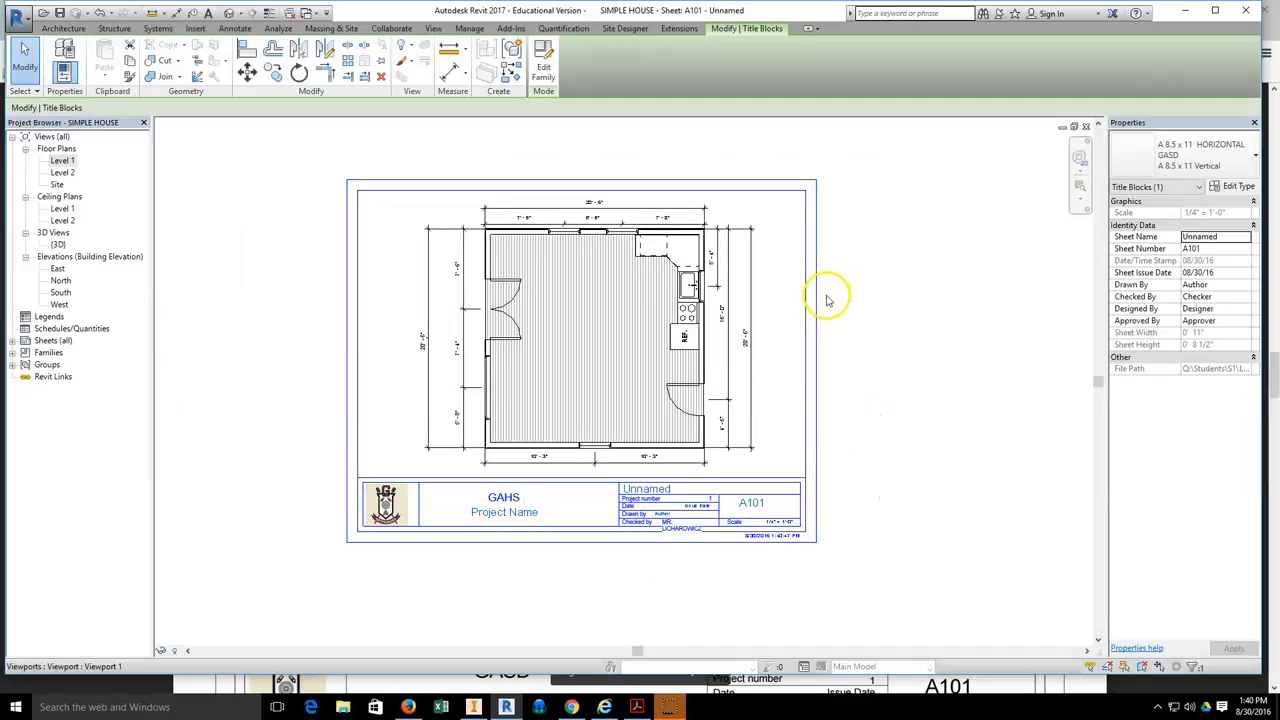
left_click_drag(802, 301, 759, 301)
- Activate the Level 1 floor plan viewport on the sheet for editing
left_click(410, 332)
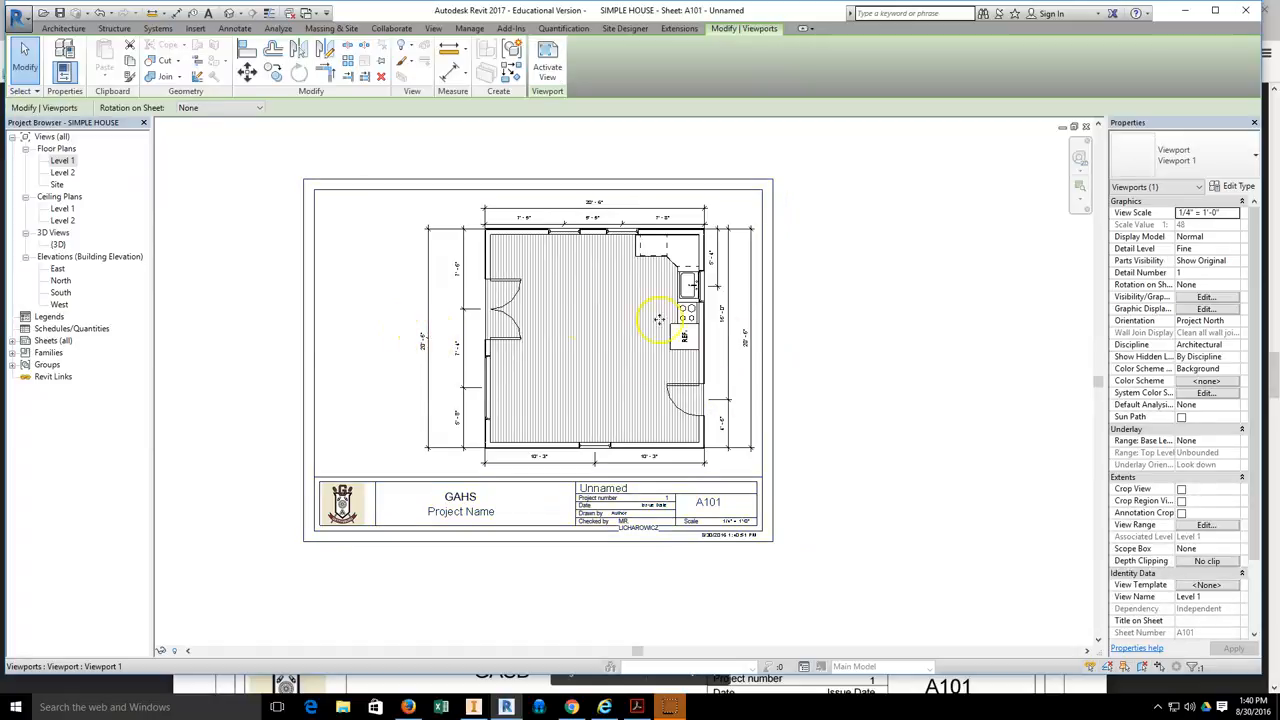
left_click(548, 67)
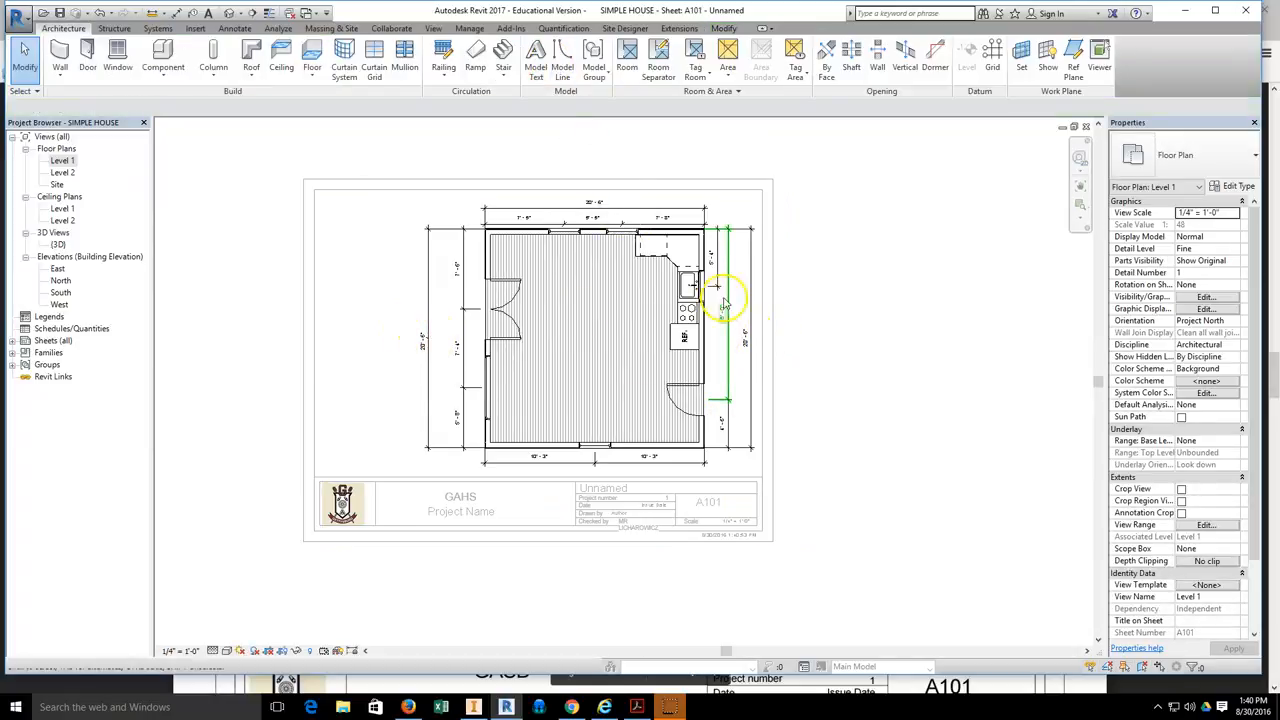
scroll(724, 280, "up", 5)
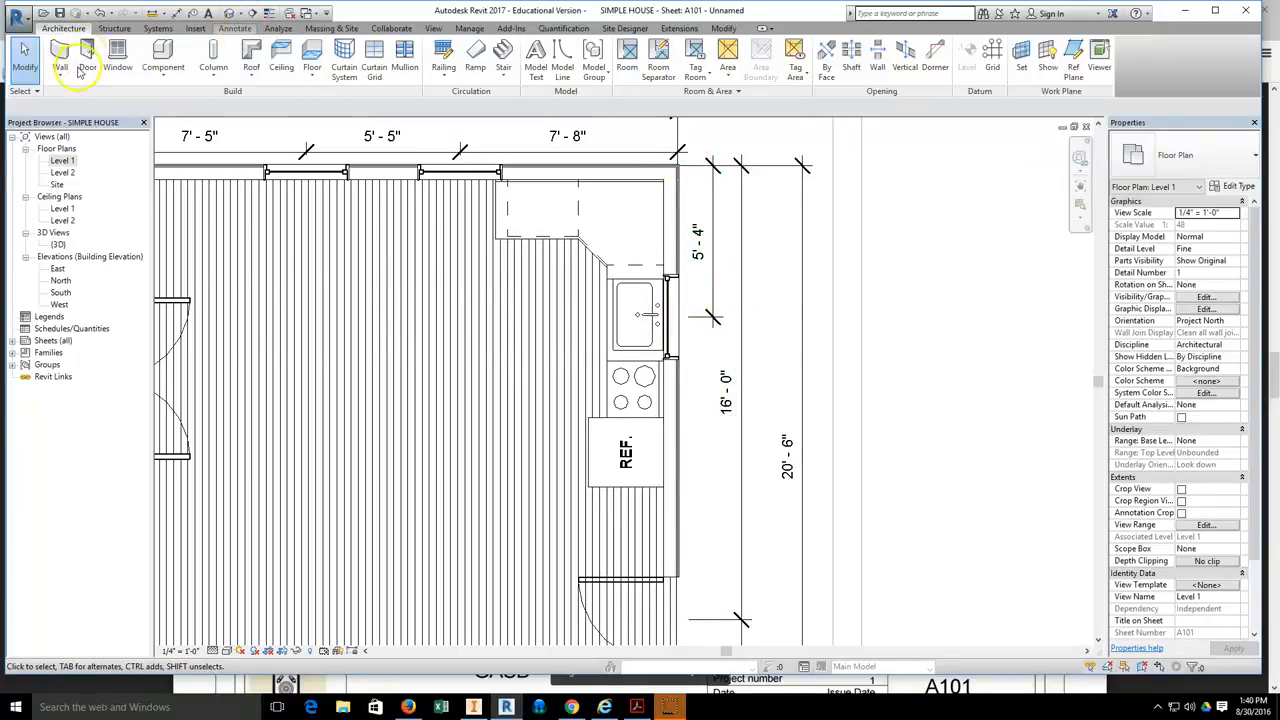
left_click(62, 58)
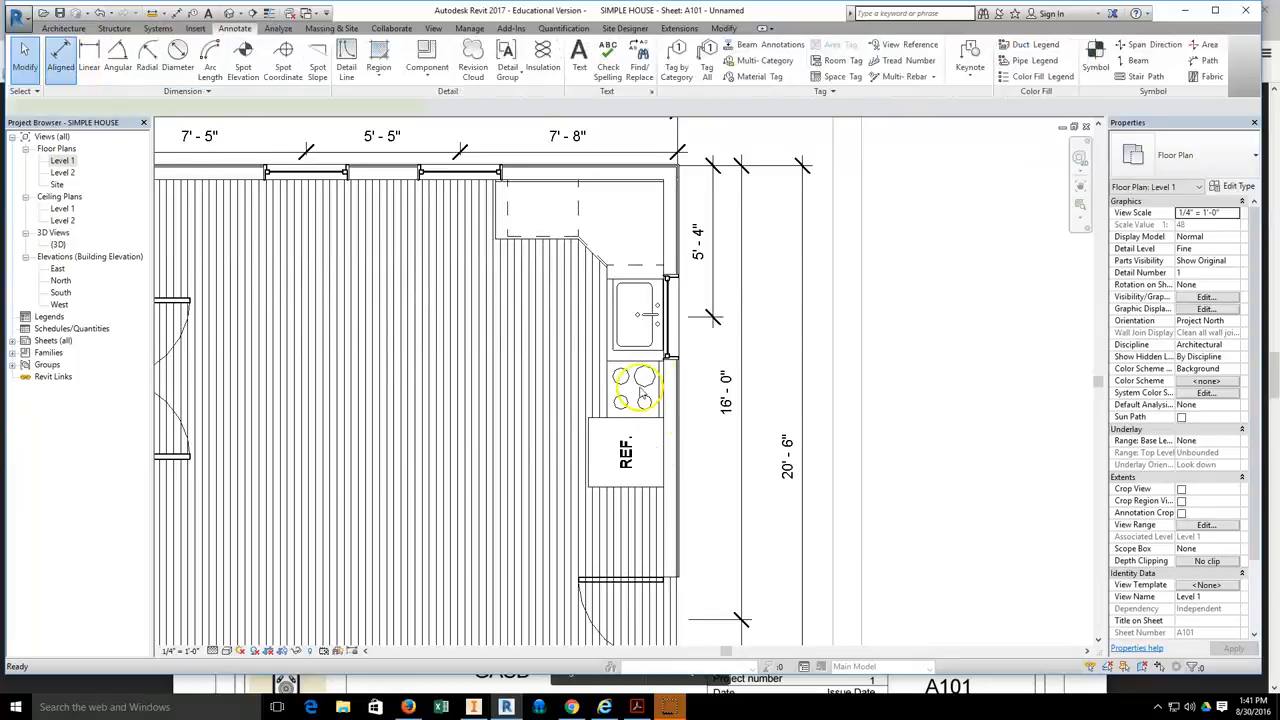
left_click(670, 318)
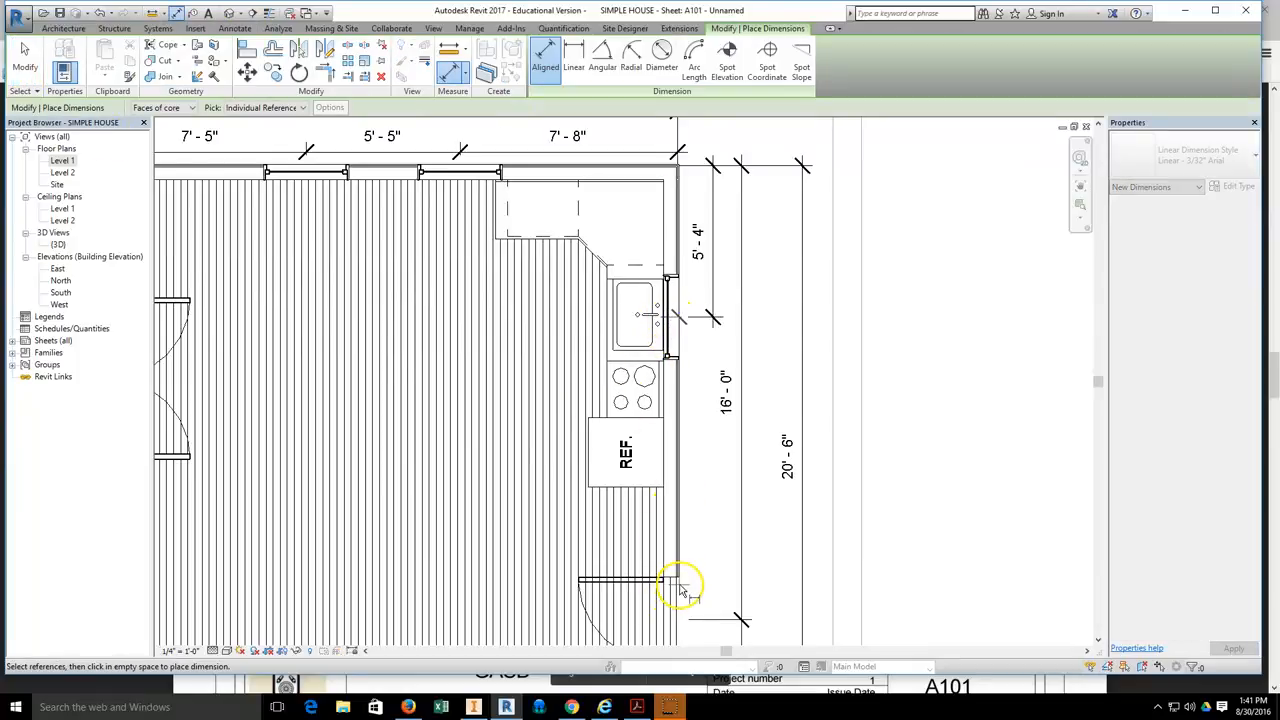
middle_click_drag(686, 557, 694, 414)
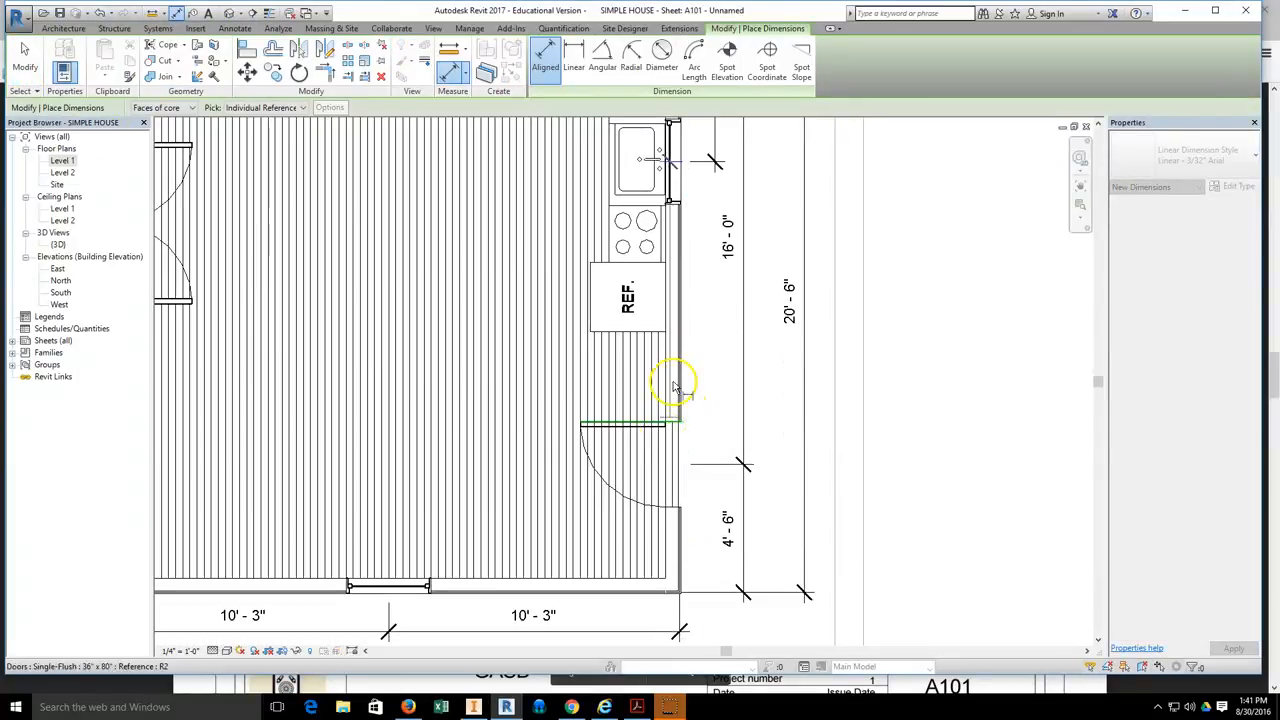
key("Escape")
key("Escape")
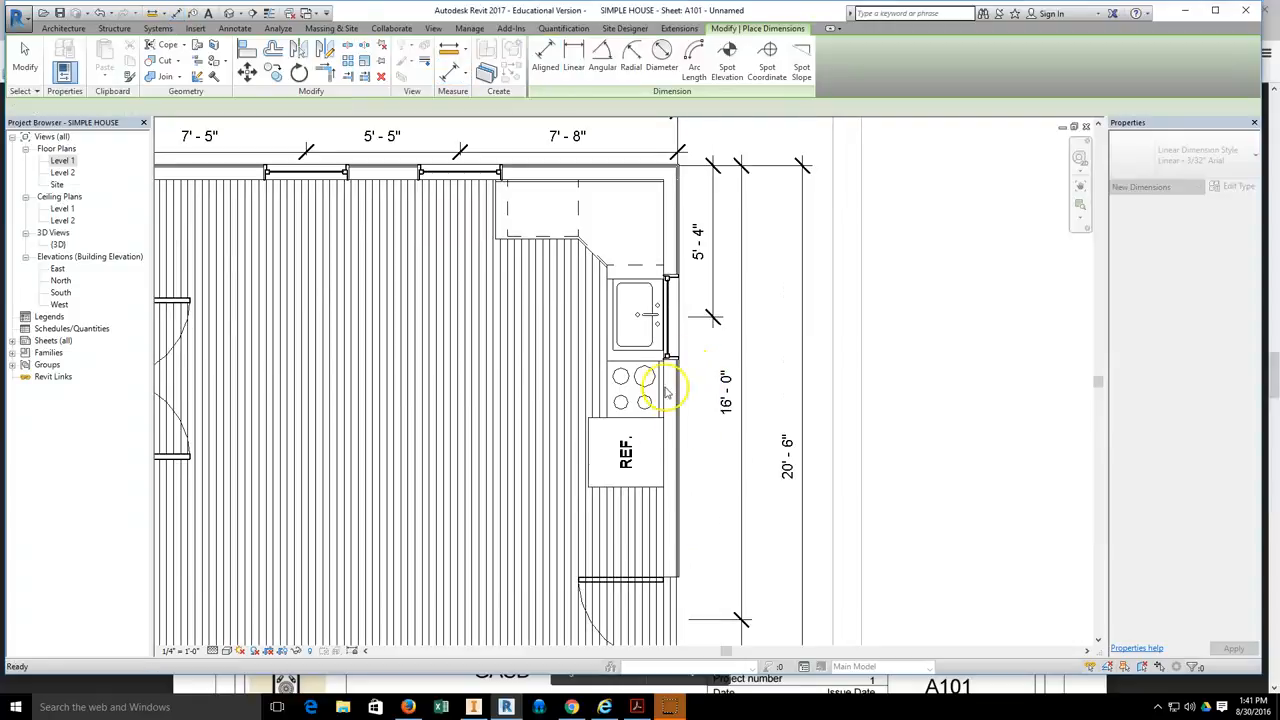
scroll(686, 407, "down", 1)
middle_click_drag(527, 414, 704, 307)
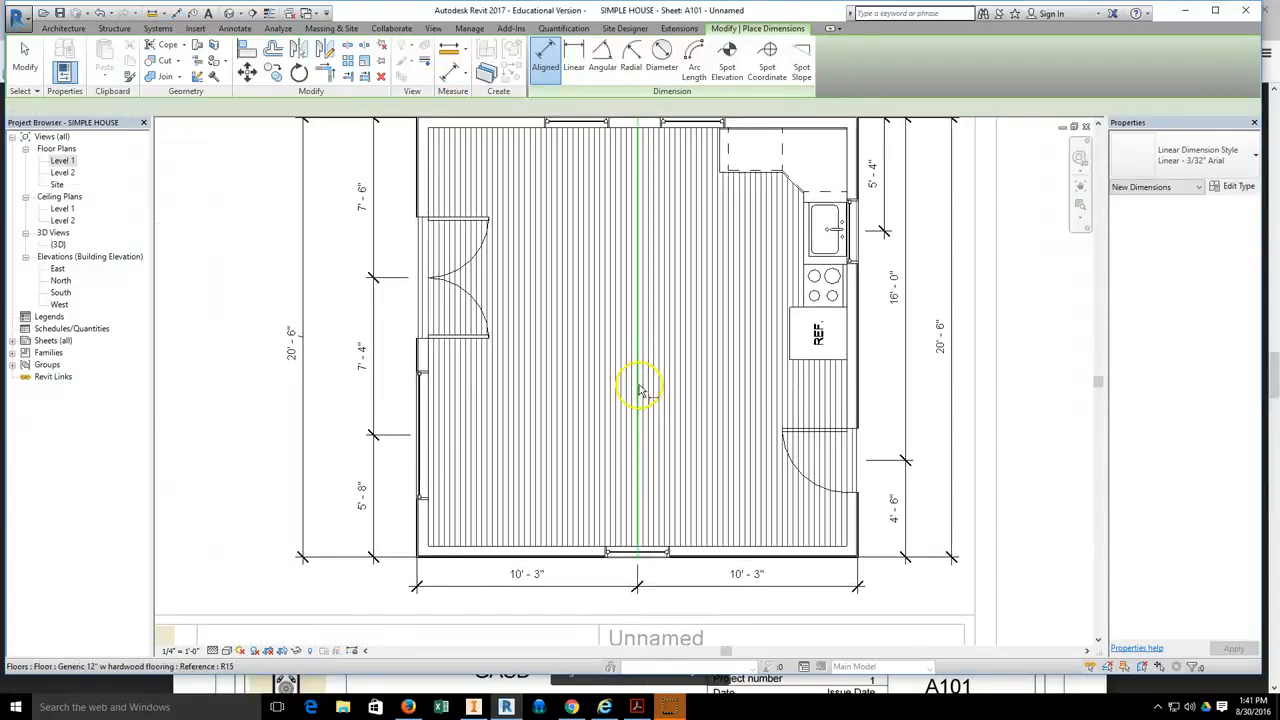
key("Escape")
key("Escape")
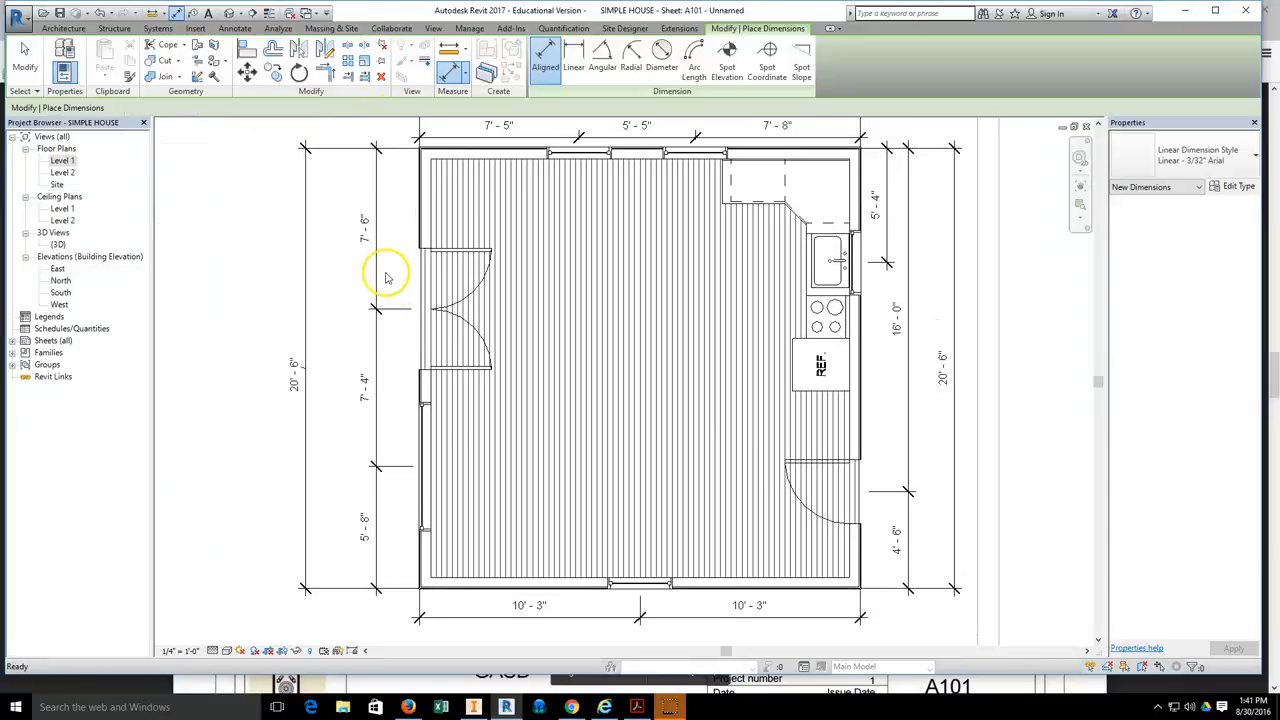
- Move the 7' - 6", 7' - 4" and 5' - 8" dimensions beside the French door wall closer to the plan, in one line
left_click(379, 278)
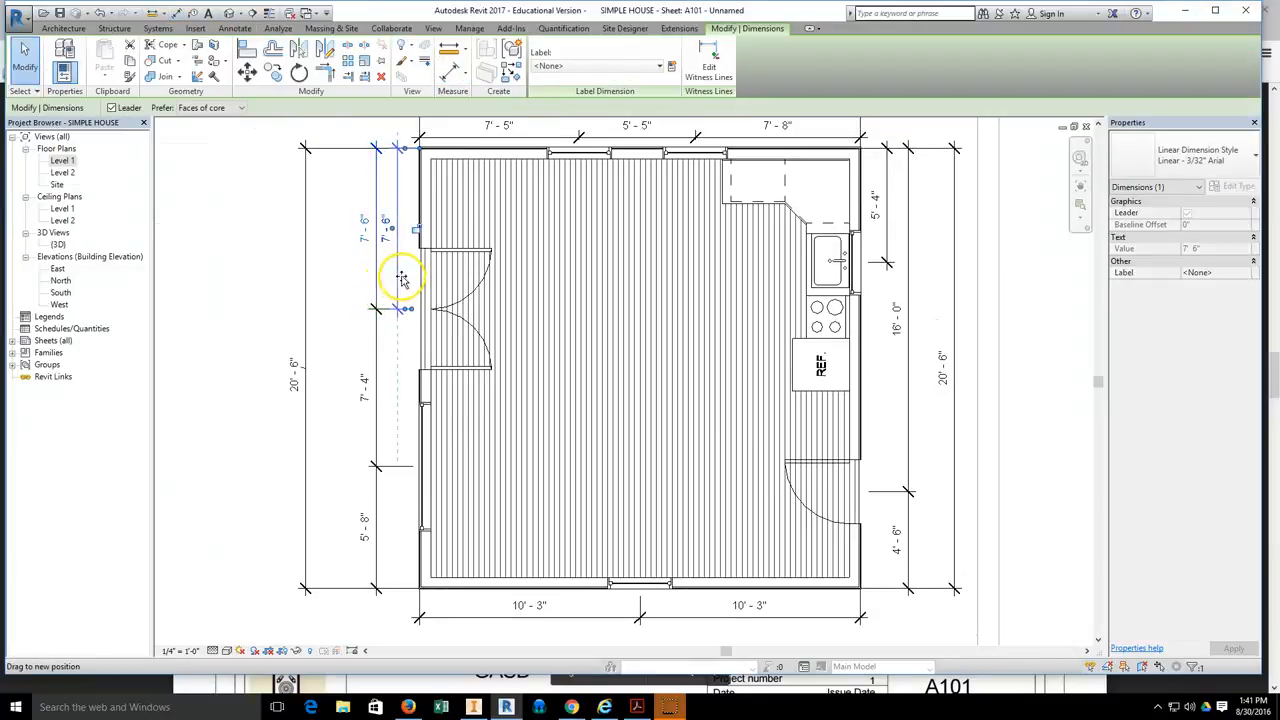
left_click(389, 330)
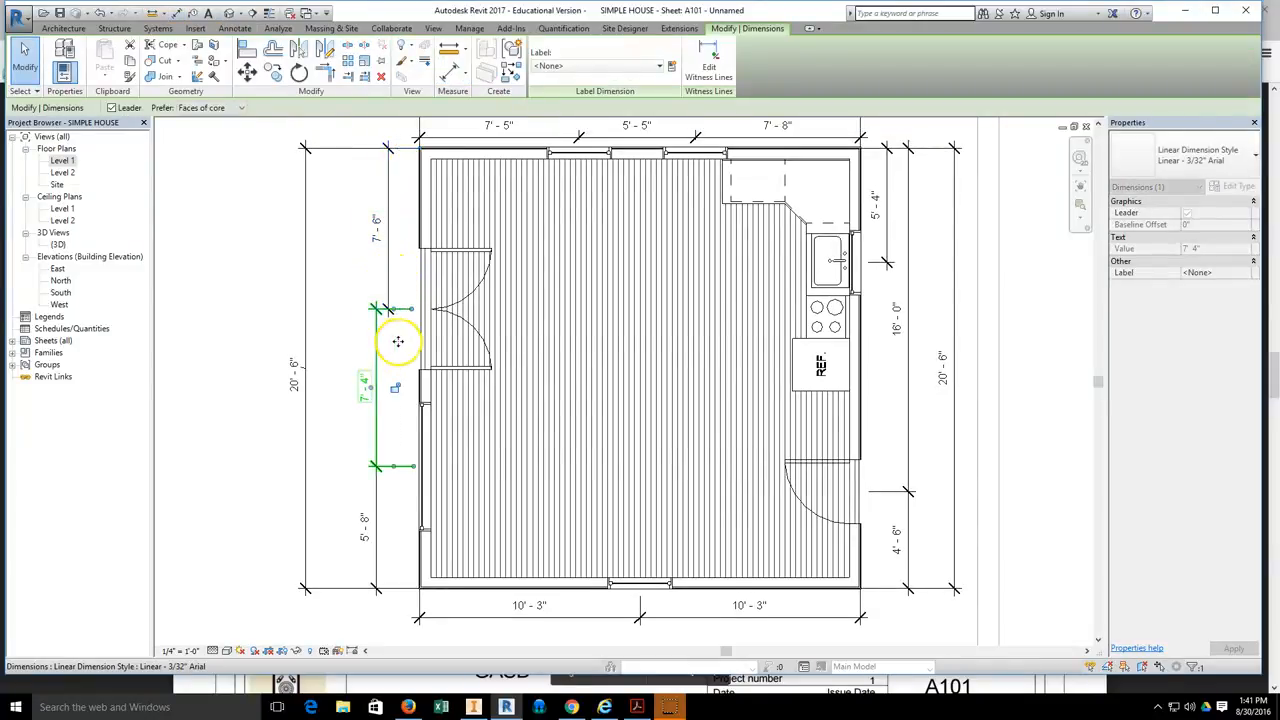
left_click(388, 343)
left_click(375, 505)
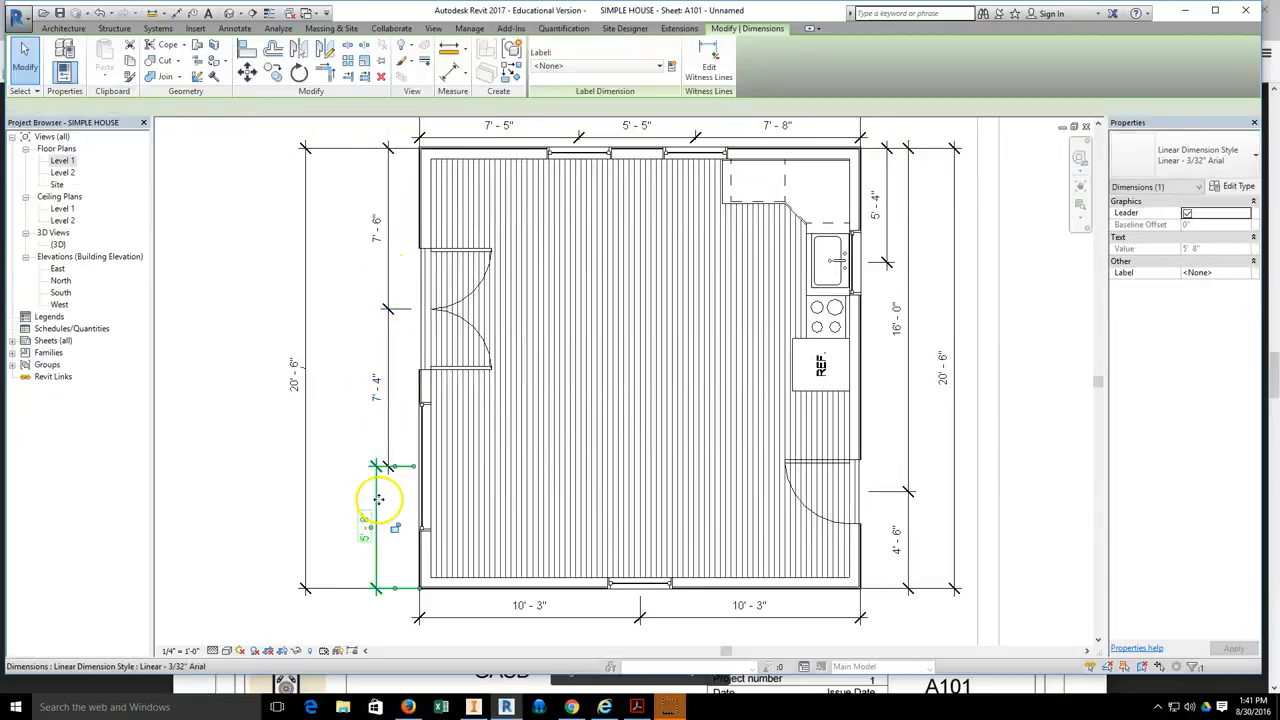
- Move the overall 20' - 6" dimension on the French door side closer to the inner dimension line
left_click(309, 520)
mouse_move(309, 520)
left_mouse_down()
mouse_move(349, 434)
mouse_move(357, 445)
left_mouse_up()
left_click(320, 466)
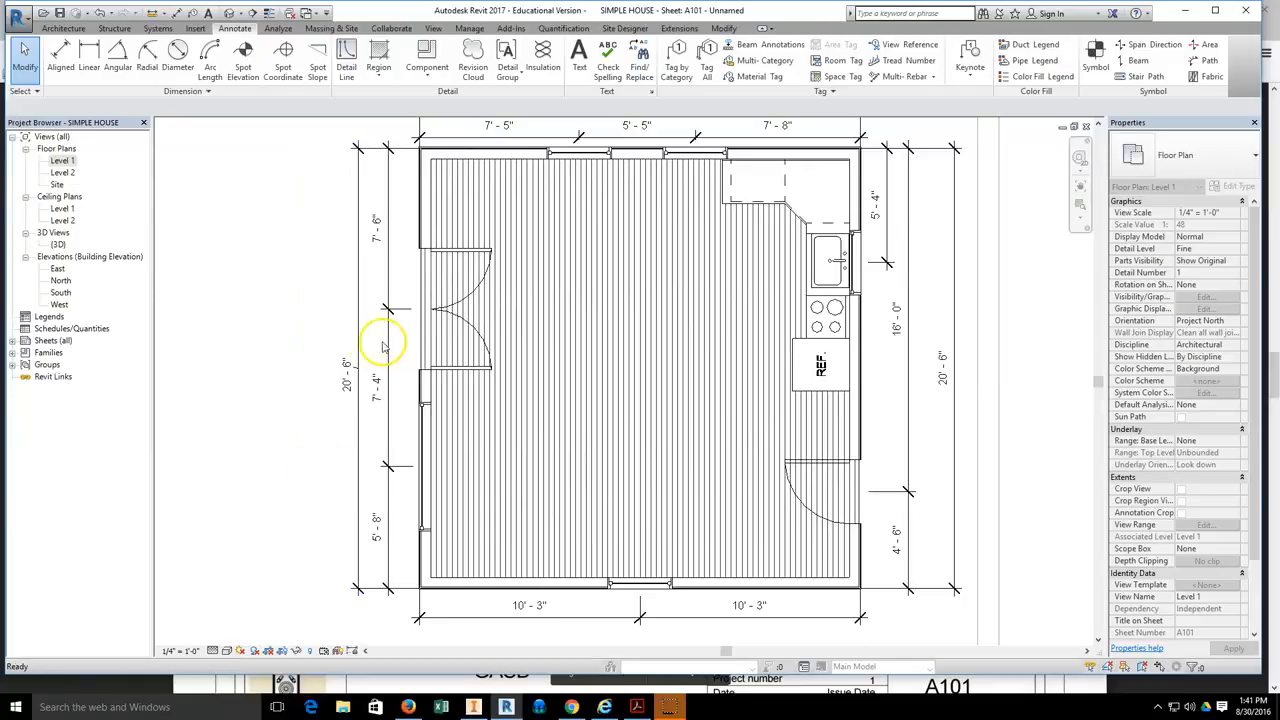
- Inspect the hardwood floor's surface pattern in the plan and compare it with the reference PDF, returning to Revit
scroll(415, 290, "down", 2)
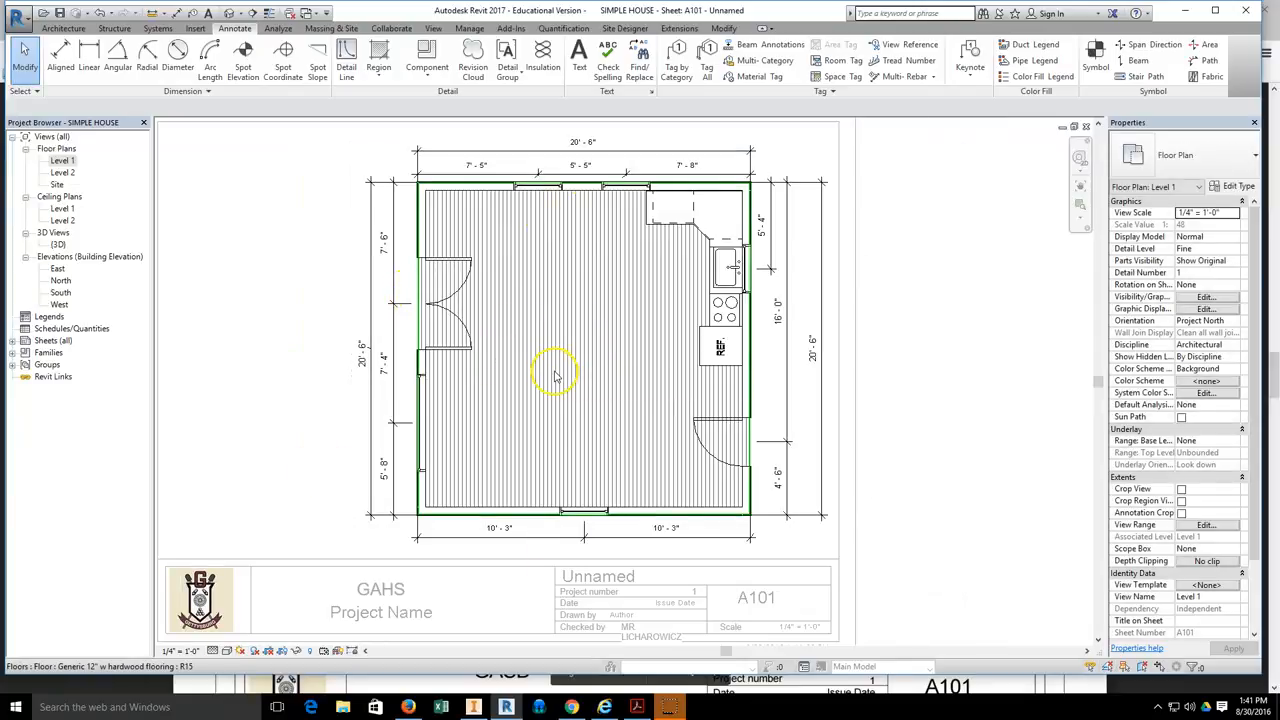
left_click(551, 407)
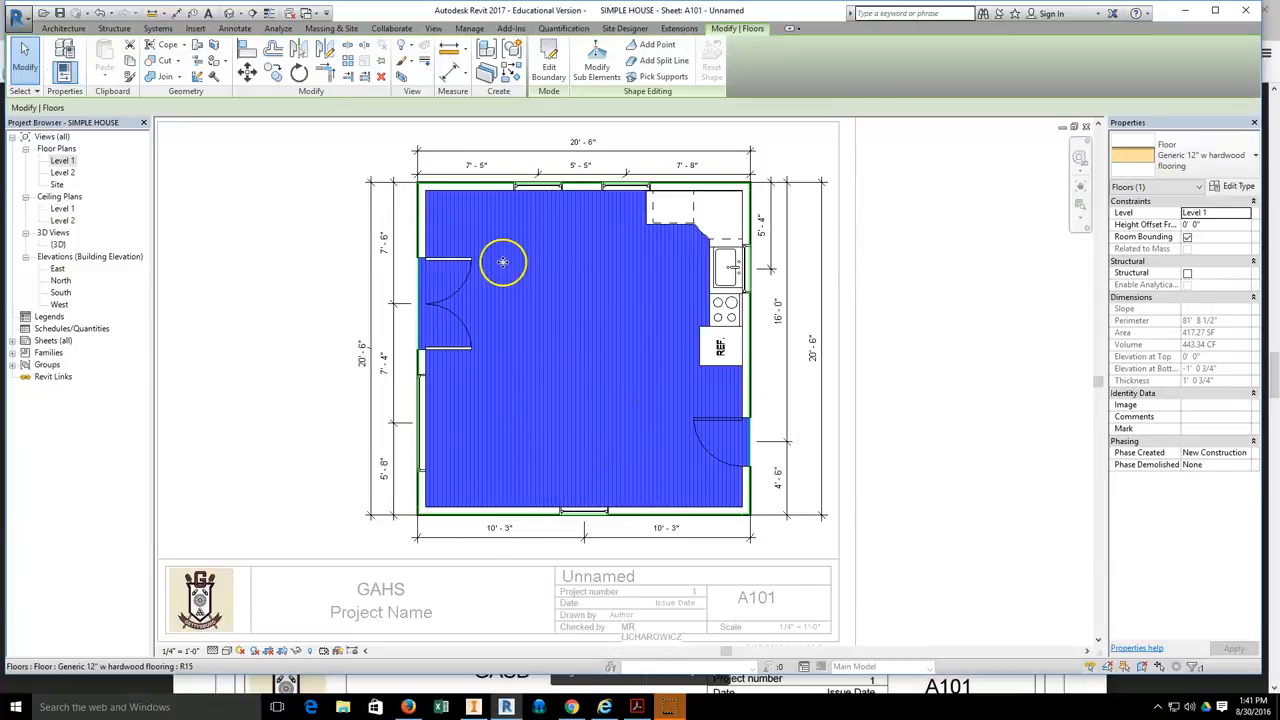
double_click(634, 409)
scroll(567, 395, "up", 2)
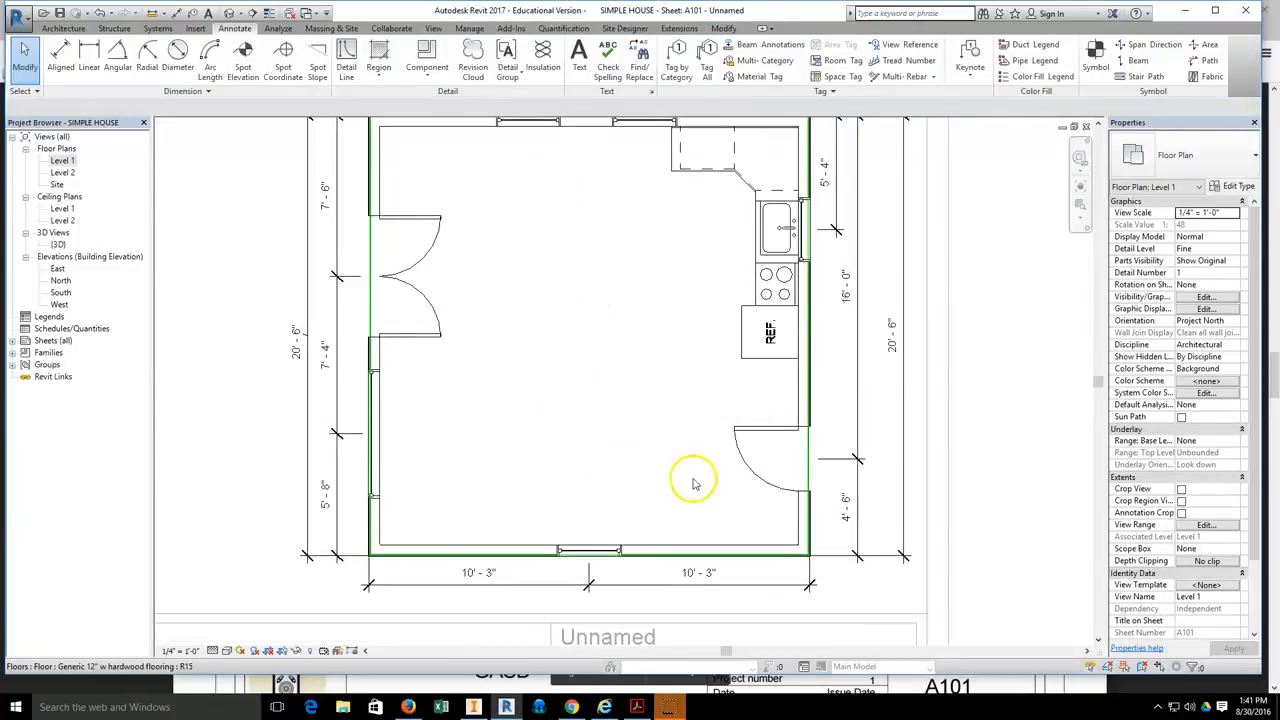
left_click(408, 707)
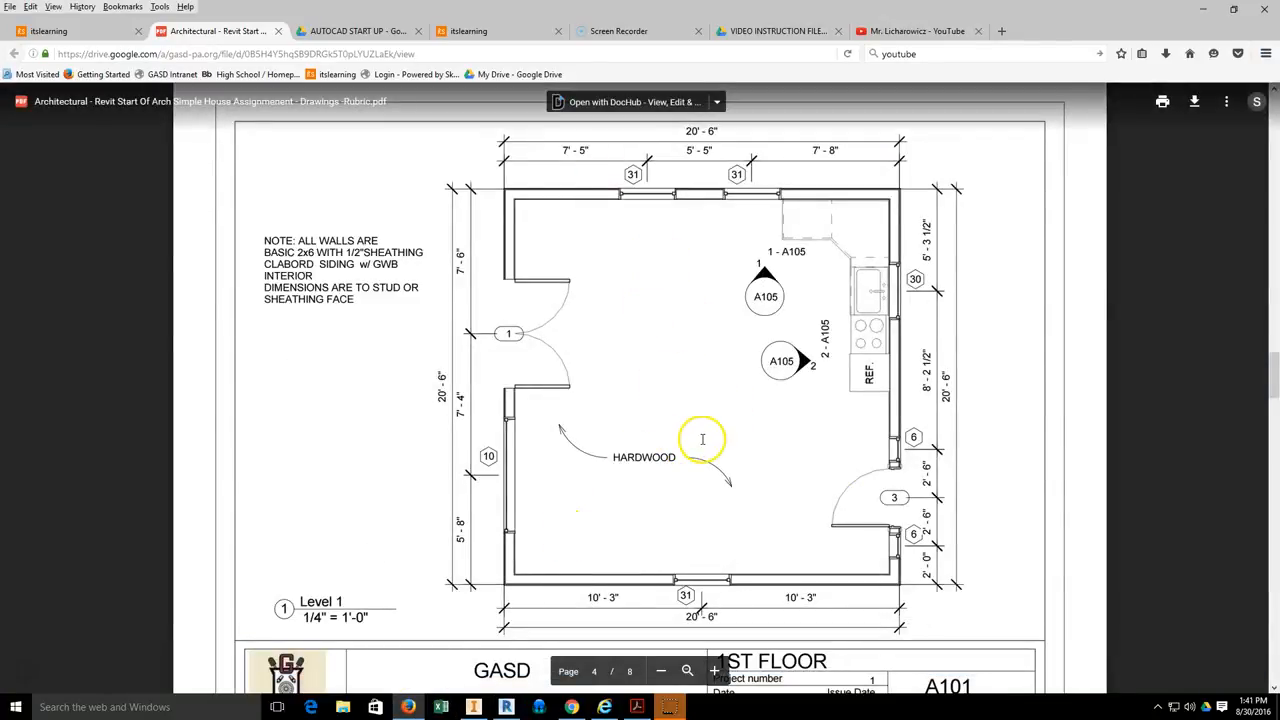
left_click(507, 707)
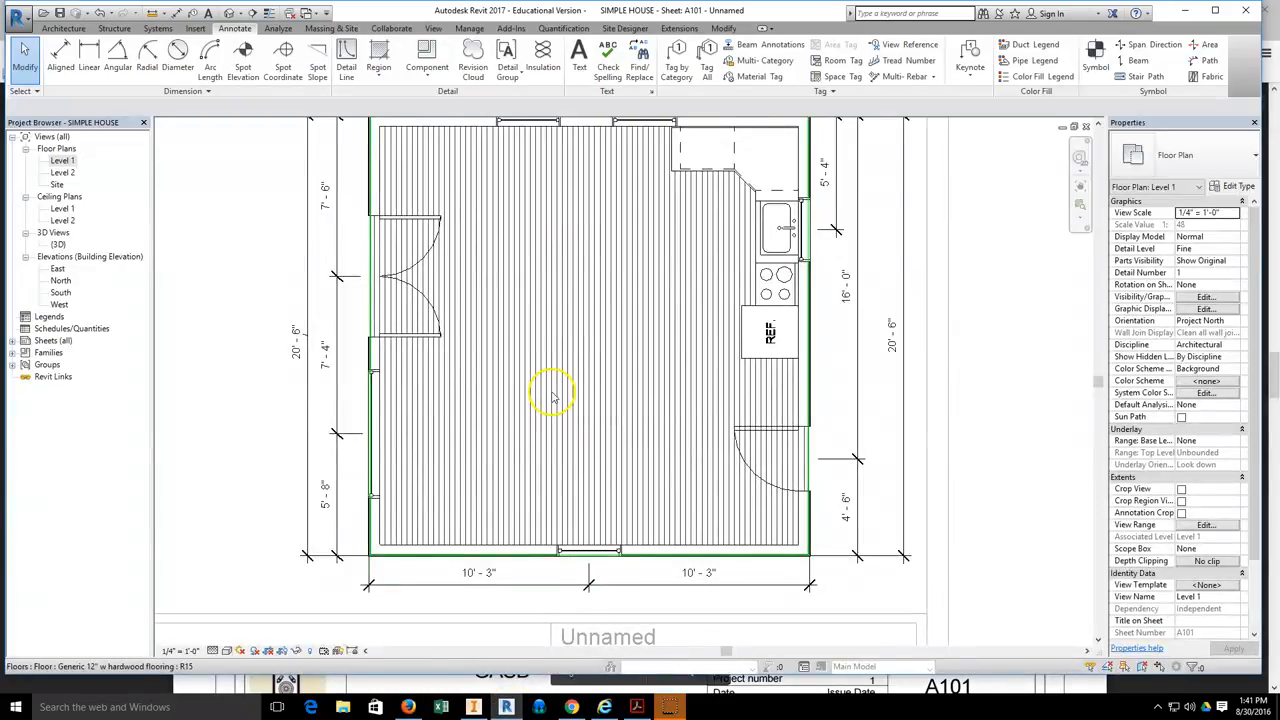
- Override the hardwood floor's graphics by element in this view so its surface pattern is not visible
left_click(617, 281)
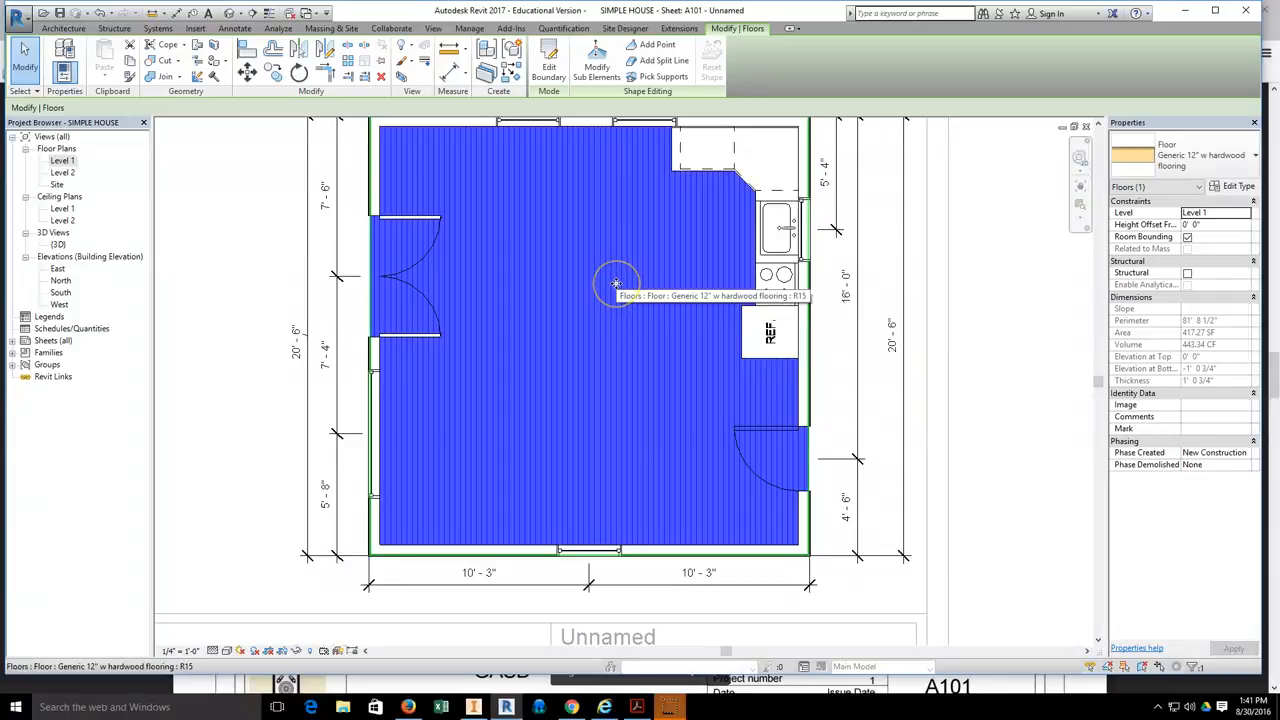
right_click(618, 289)
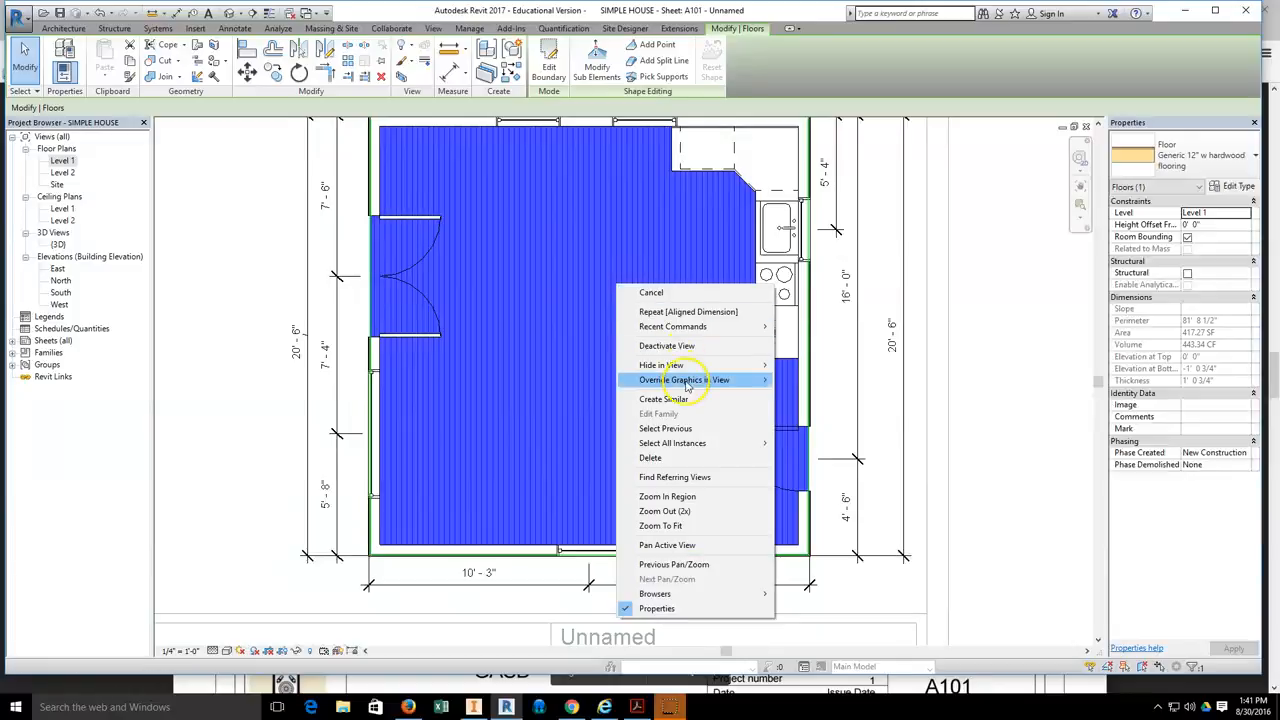
mouse_move(686, 386)
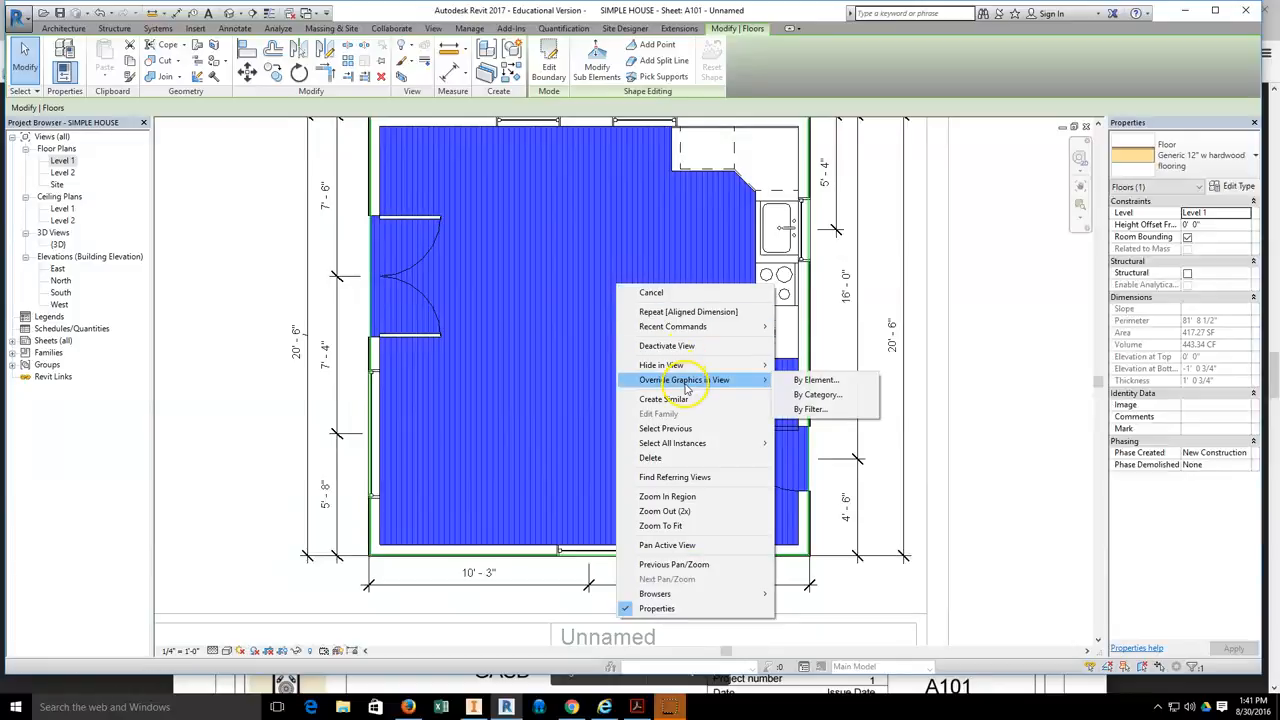
left_click(817, 381)
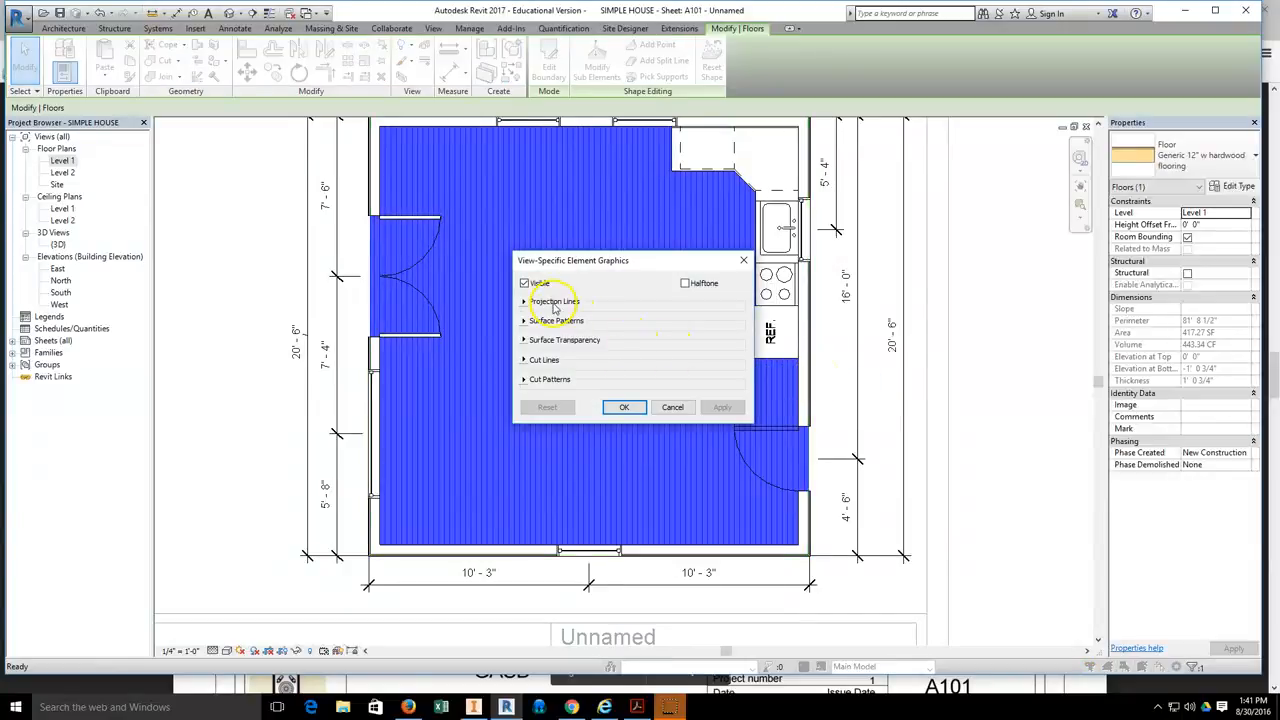
left_click(523, 321)
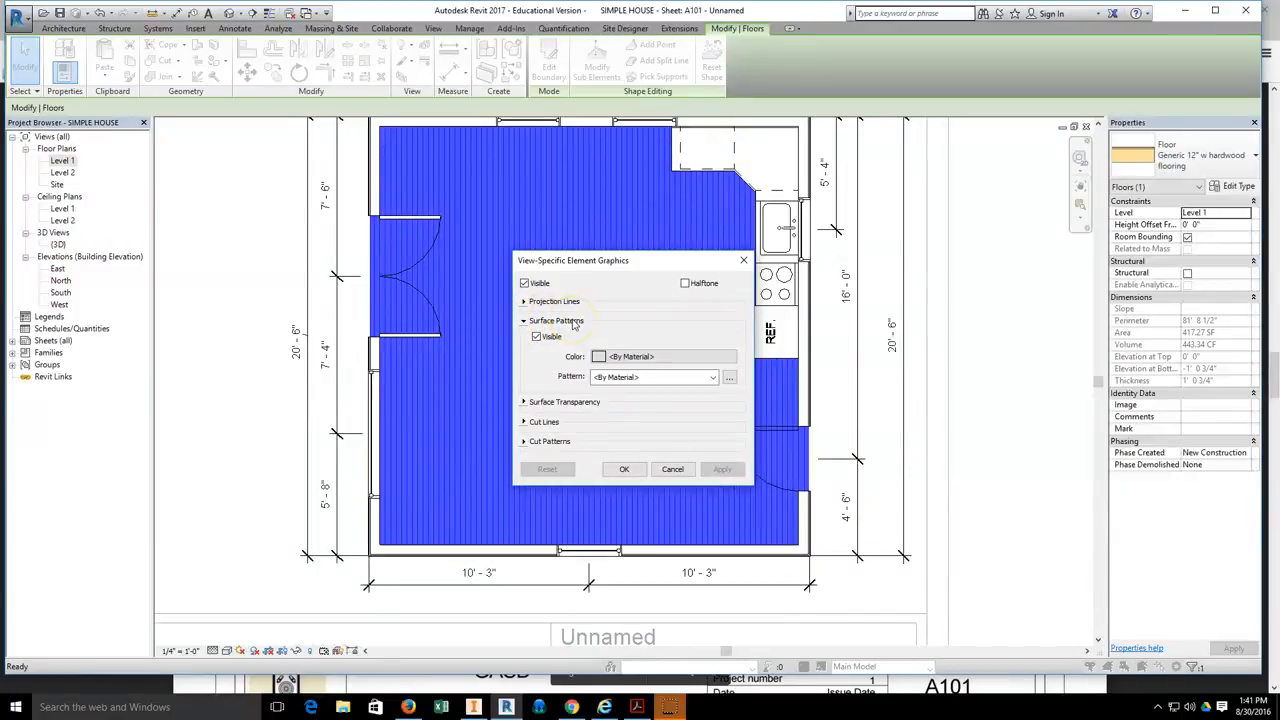
left_click(537, 337)
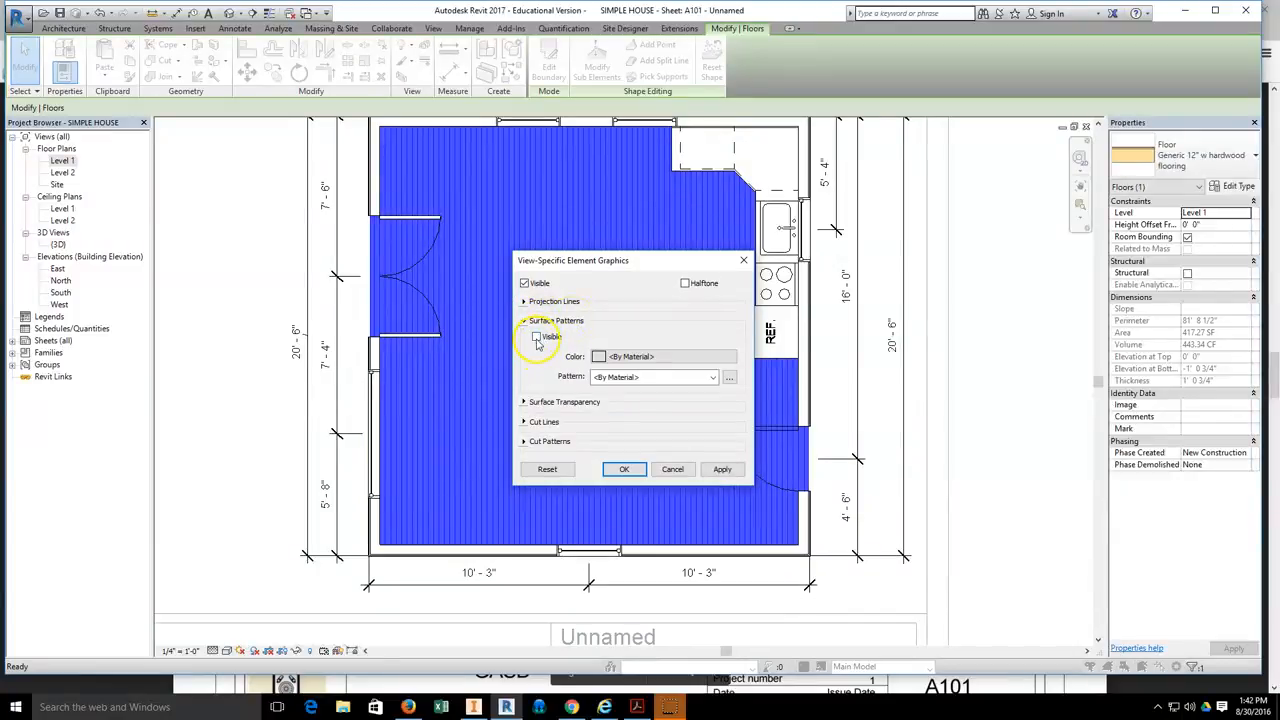
left_click(720, 472)
left_click(622, 470)
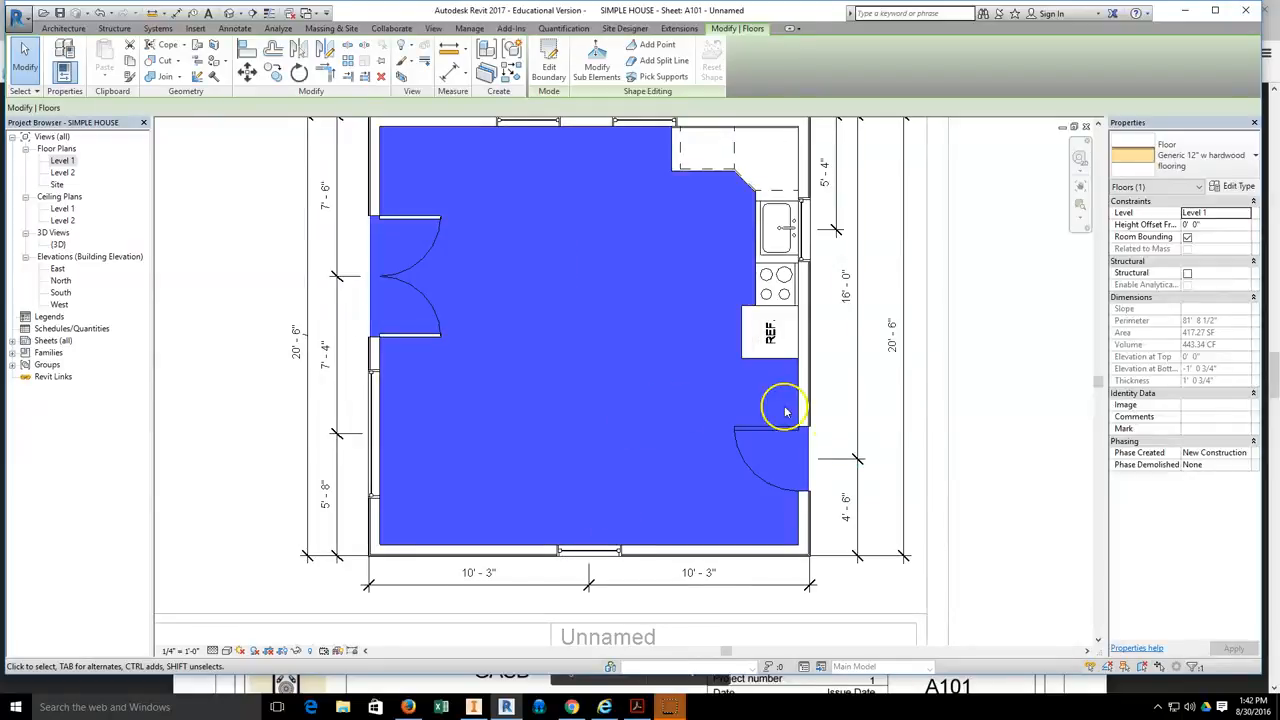
left_click(877, 417)
scroll(643, 316, "down", 3)
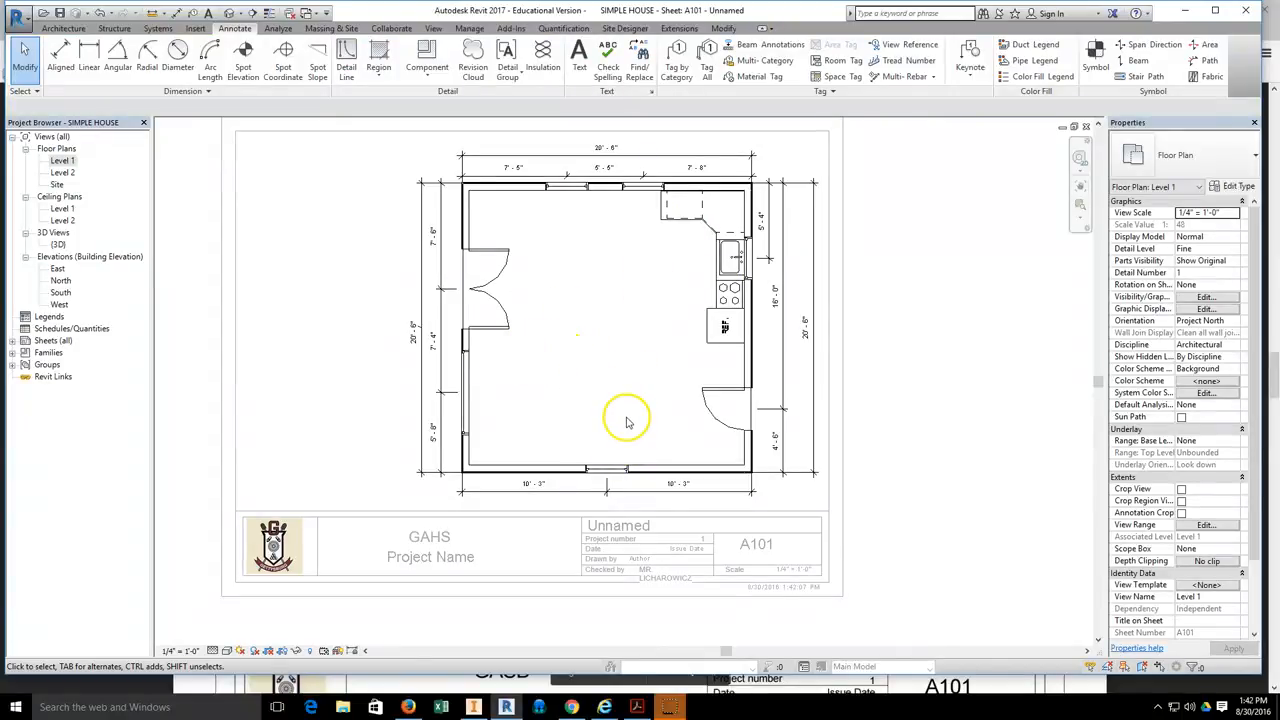
- Place the text note HARDWOOD inside the room, below the French door
left_click(578, 70)
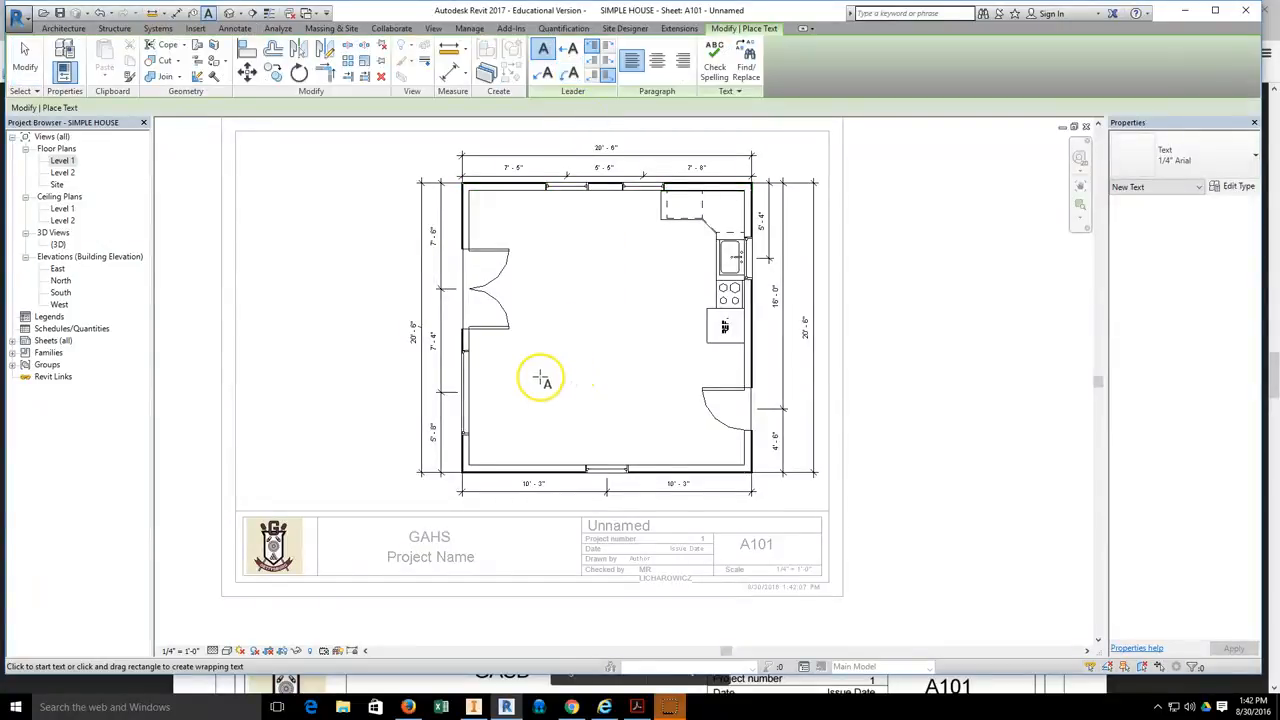
left_click(527, 390)
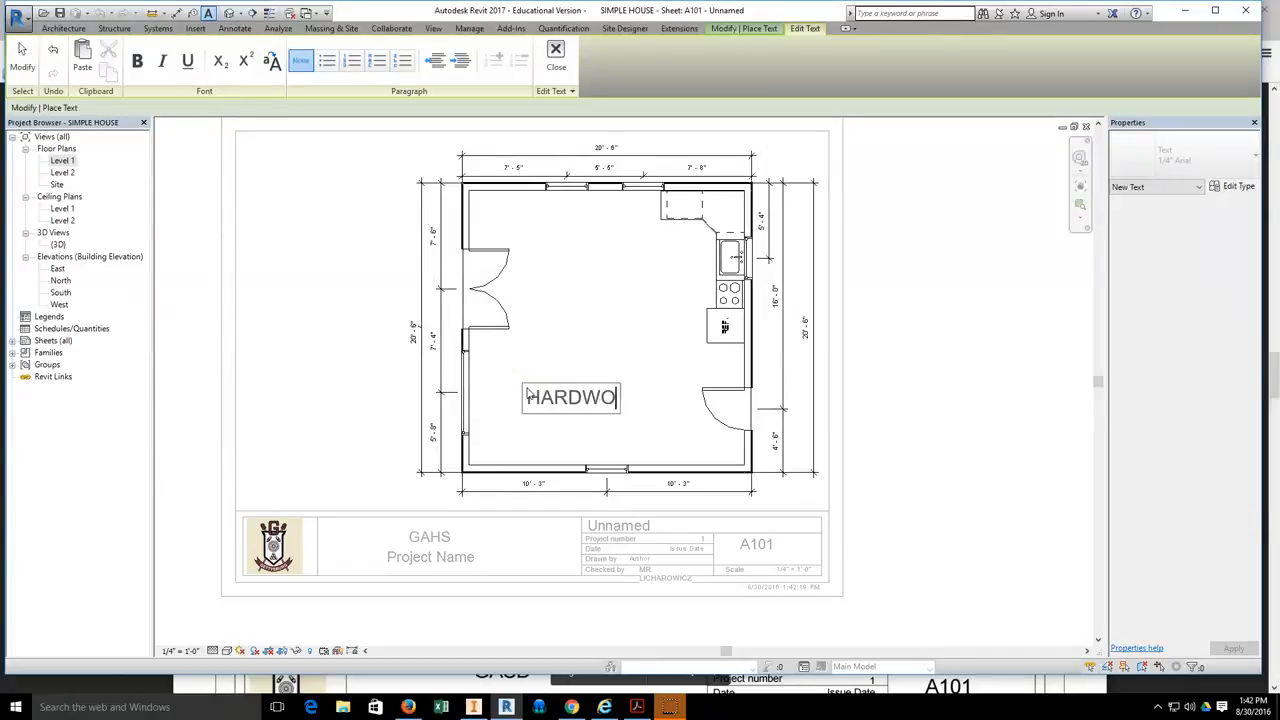
left_click(563, 428)
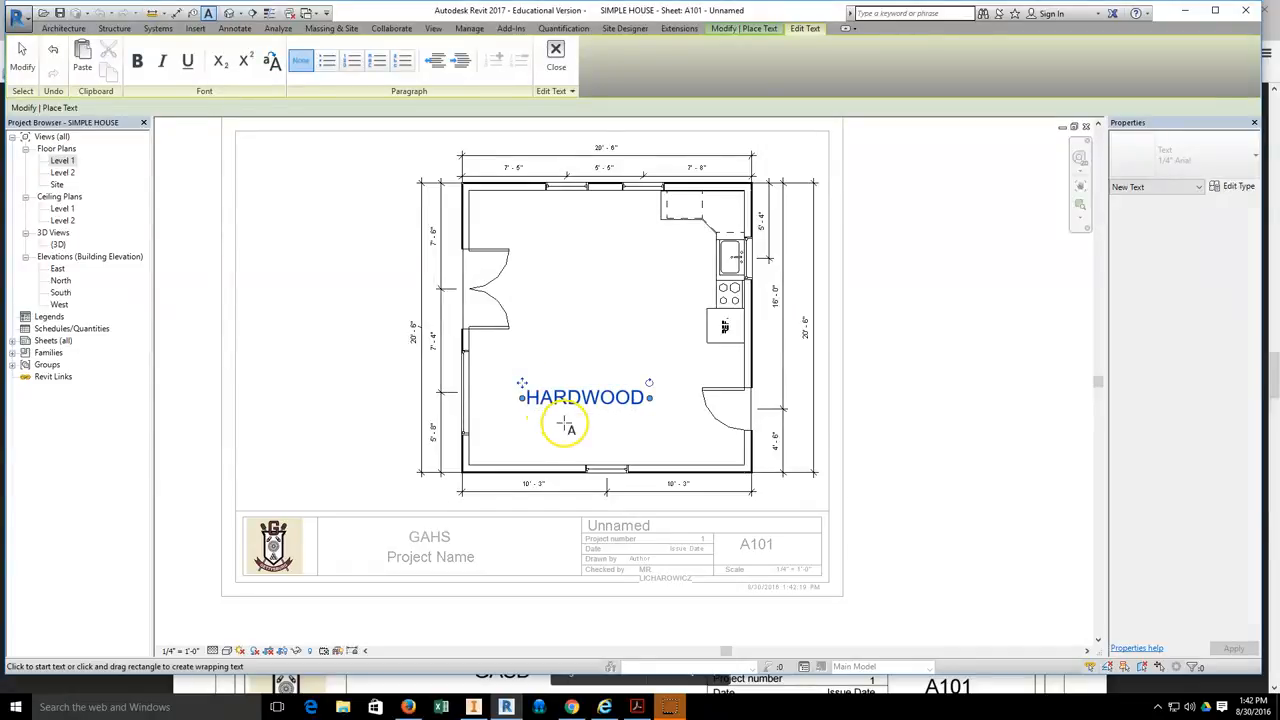
key("Escape")
key("Escape")
- Change the HARDWOOD note's text type to 3/32" Arial
left_click(562, 414)
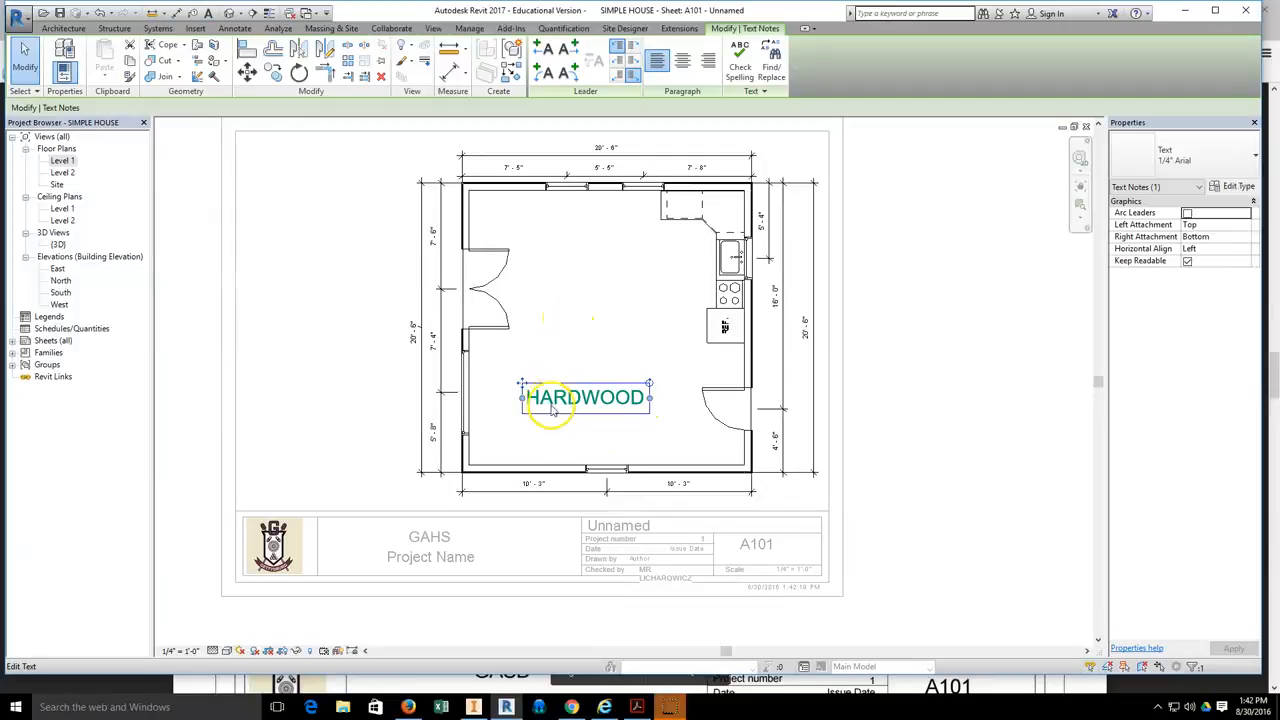
left_click(1219, 160)
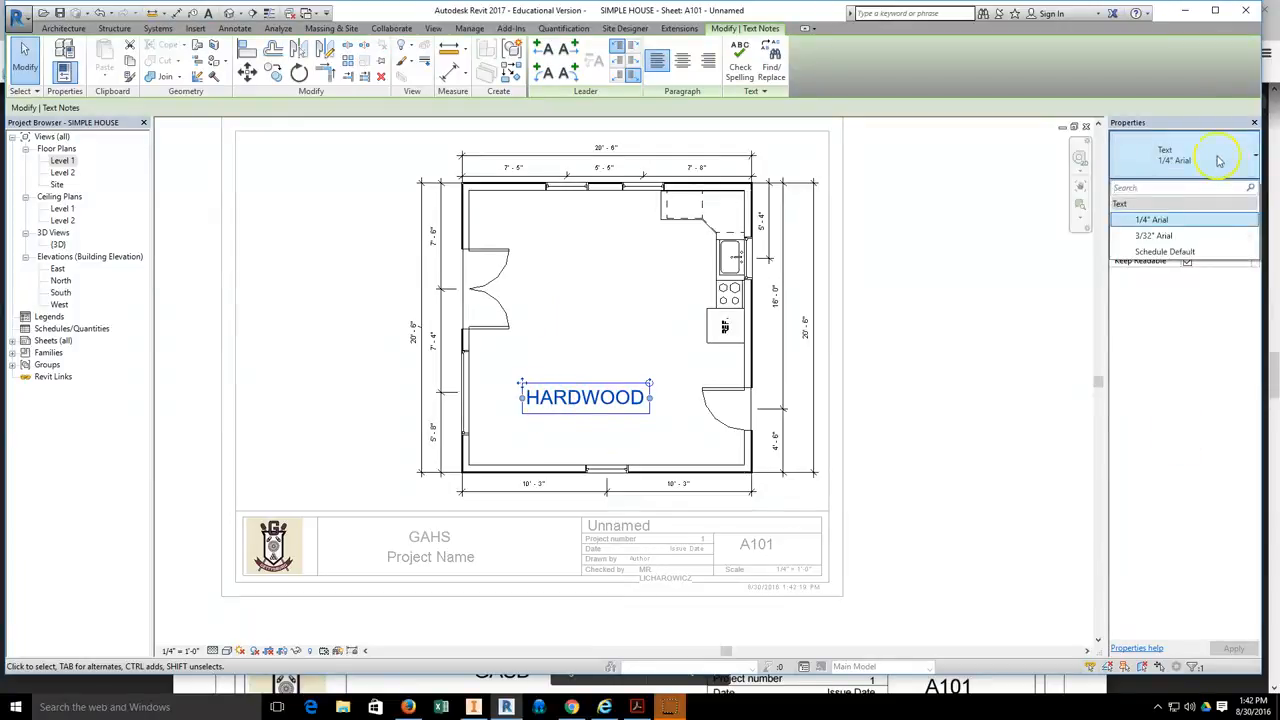
left_click(1152, 235)
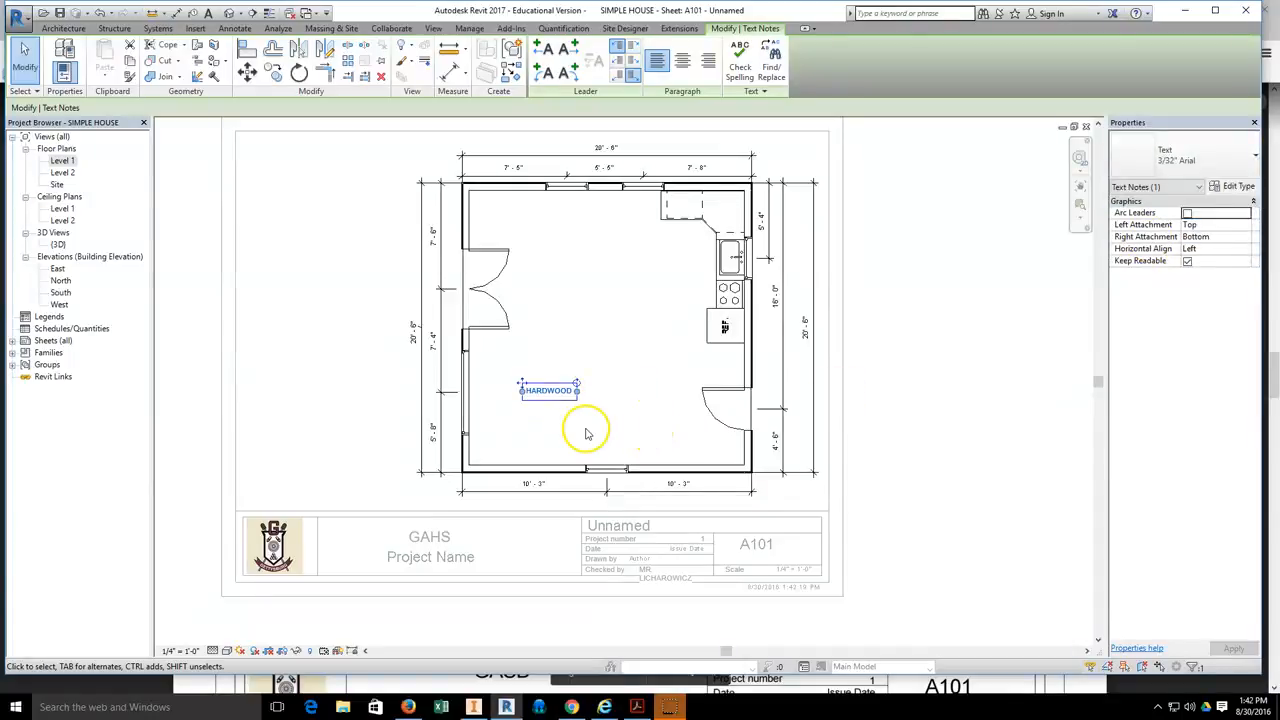
left_click(555, 418)
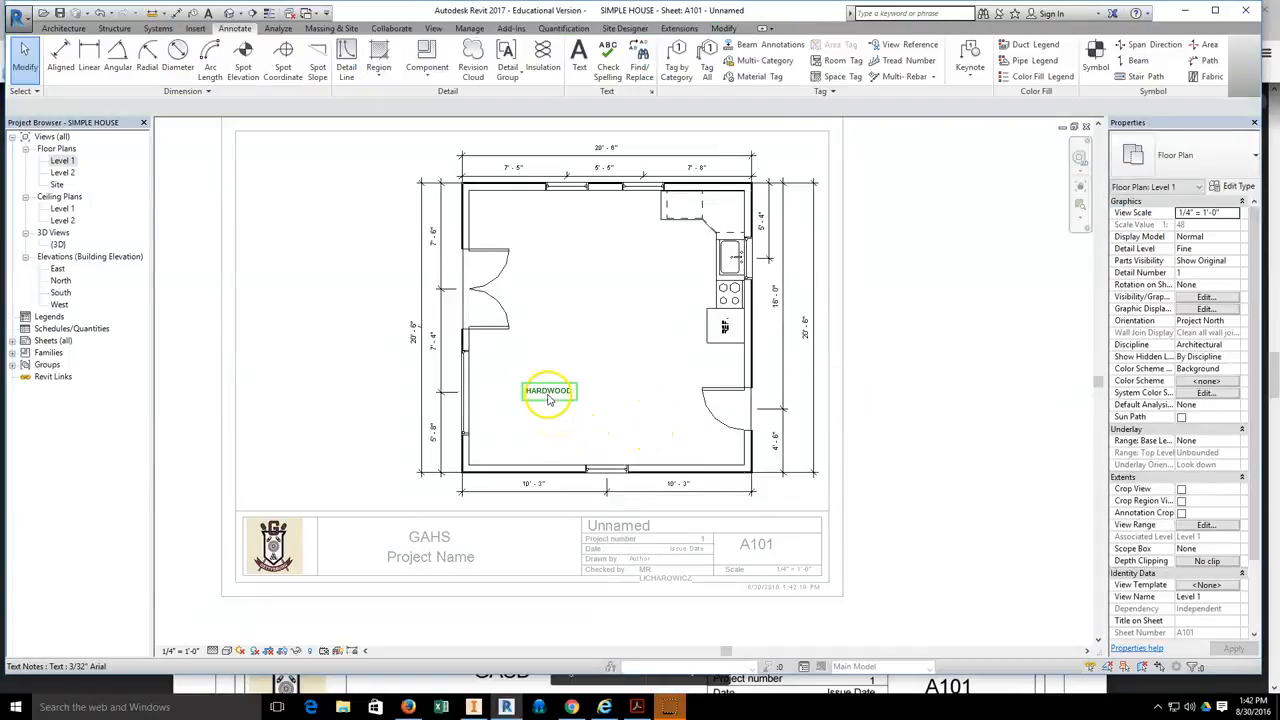
- Add an arc leader to each side of the HARDWOOD note
scroll(548, 398, "up", 2)
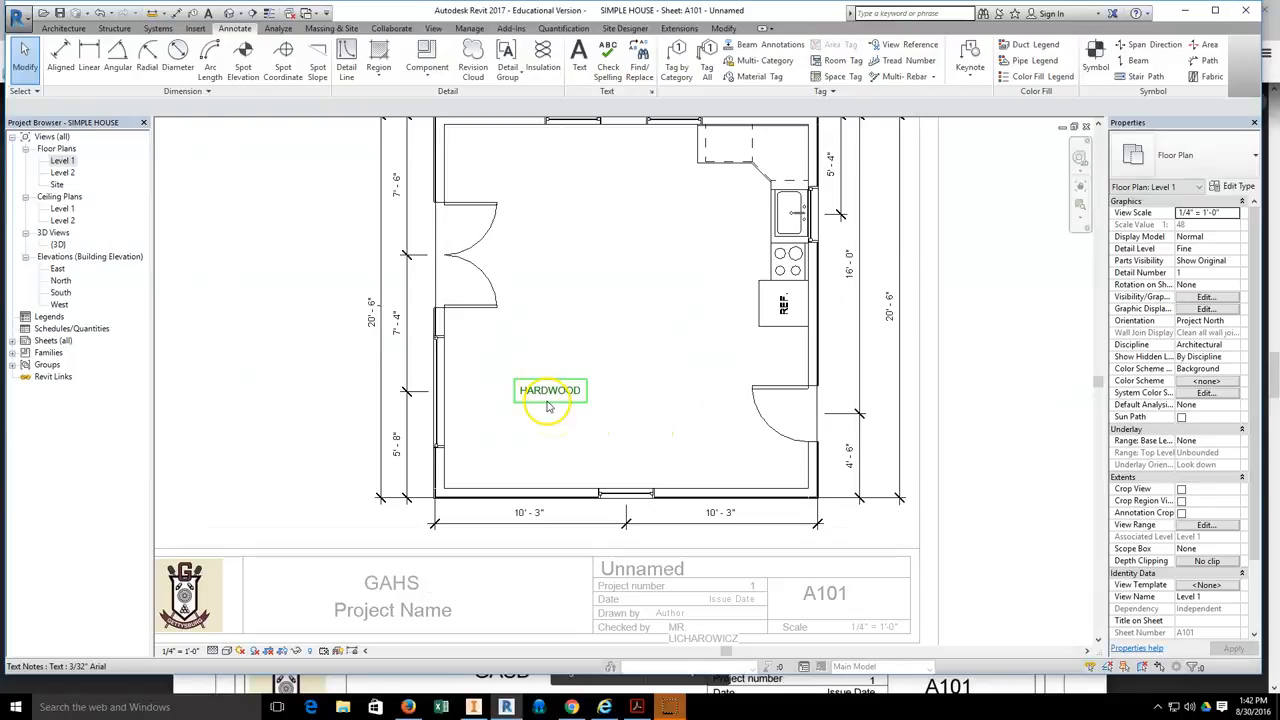
left_click(548, 401)
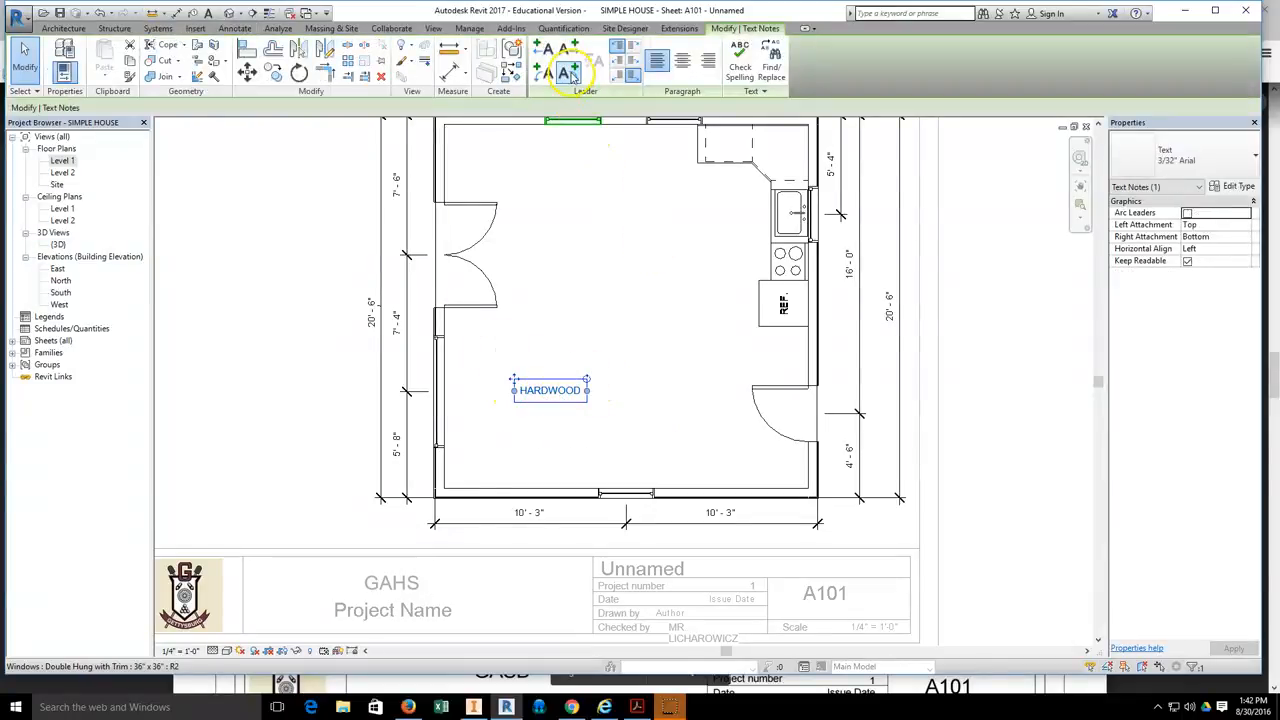
left_click(568, 75)
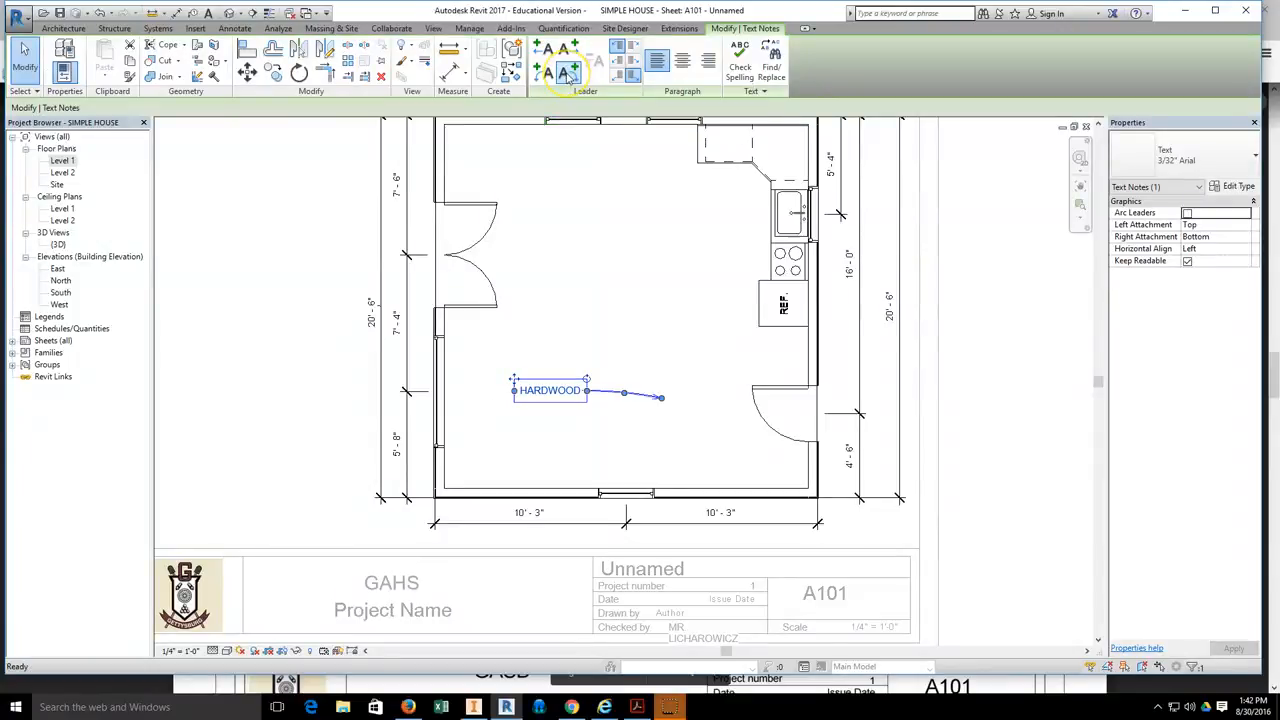
left_click(545, 76)
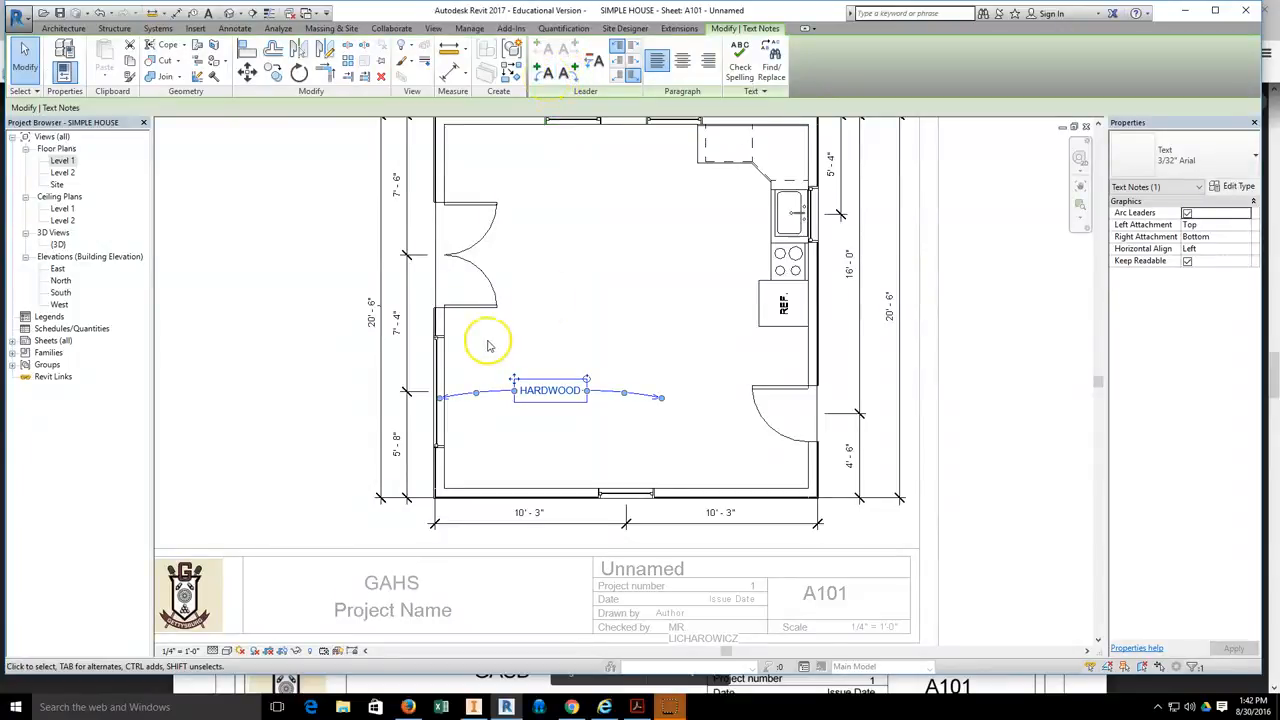
- Curve the HARDWOOD note's left leader up toward the French door and its right leader down toward the lower wall's window
left_click_drag(434, 391, 464, 349)
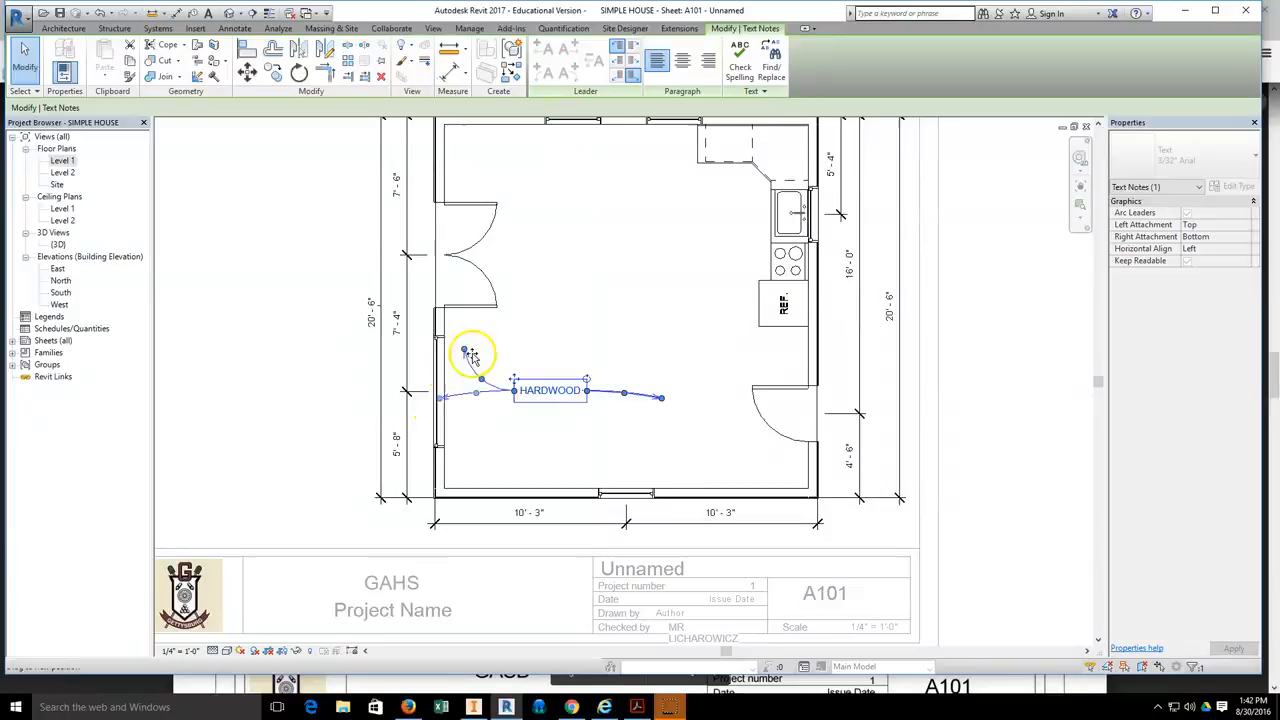
left_click_drag(662, 399, 643, 426)
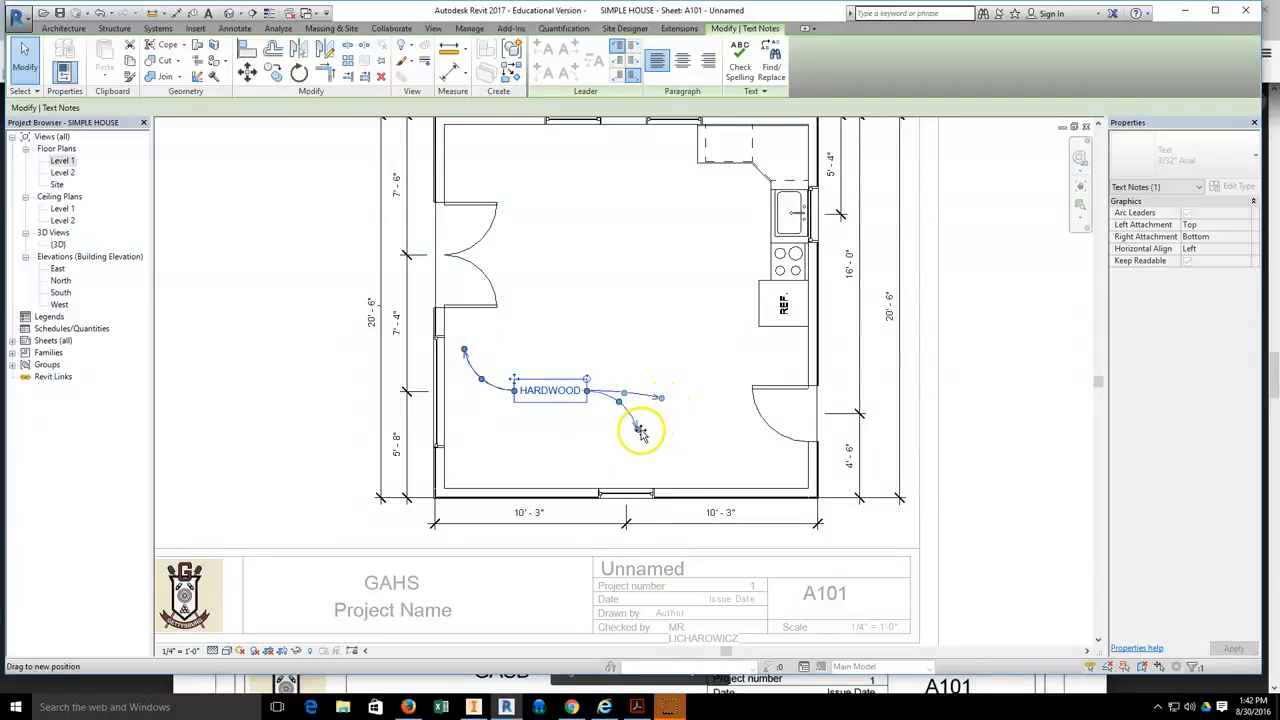
key("Escape")
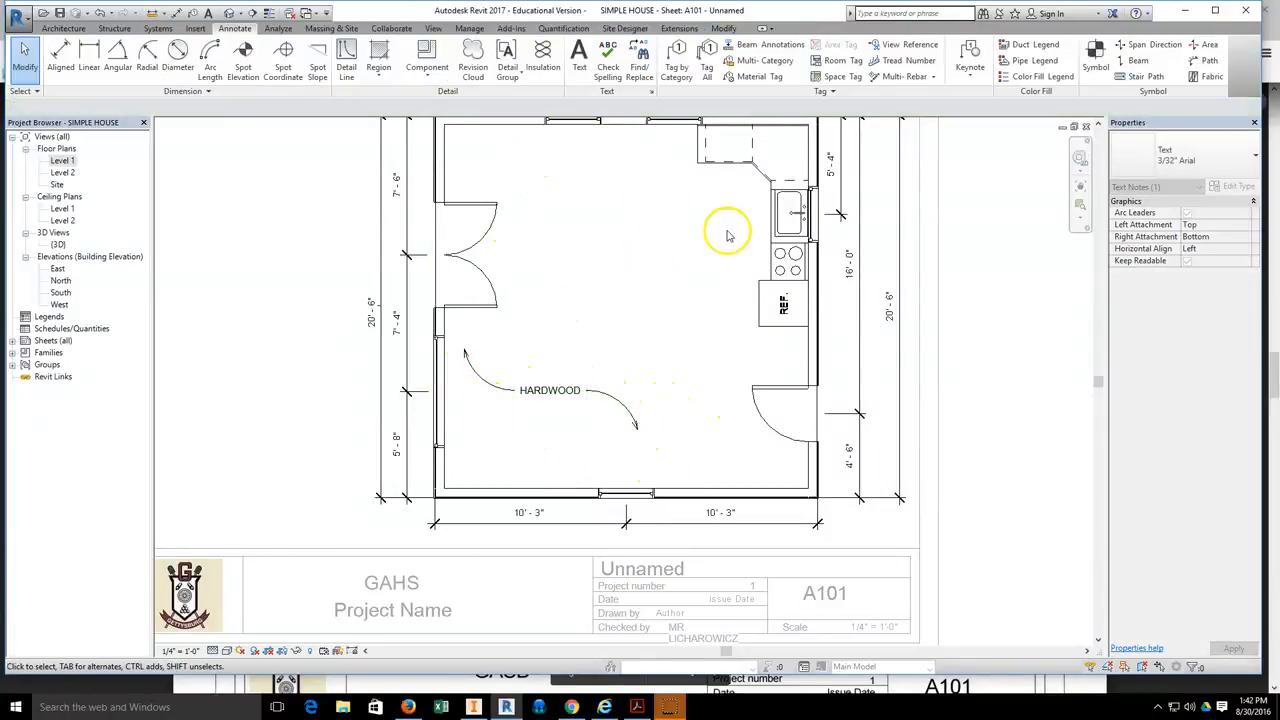
left_click(545, 370)
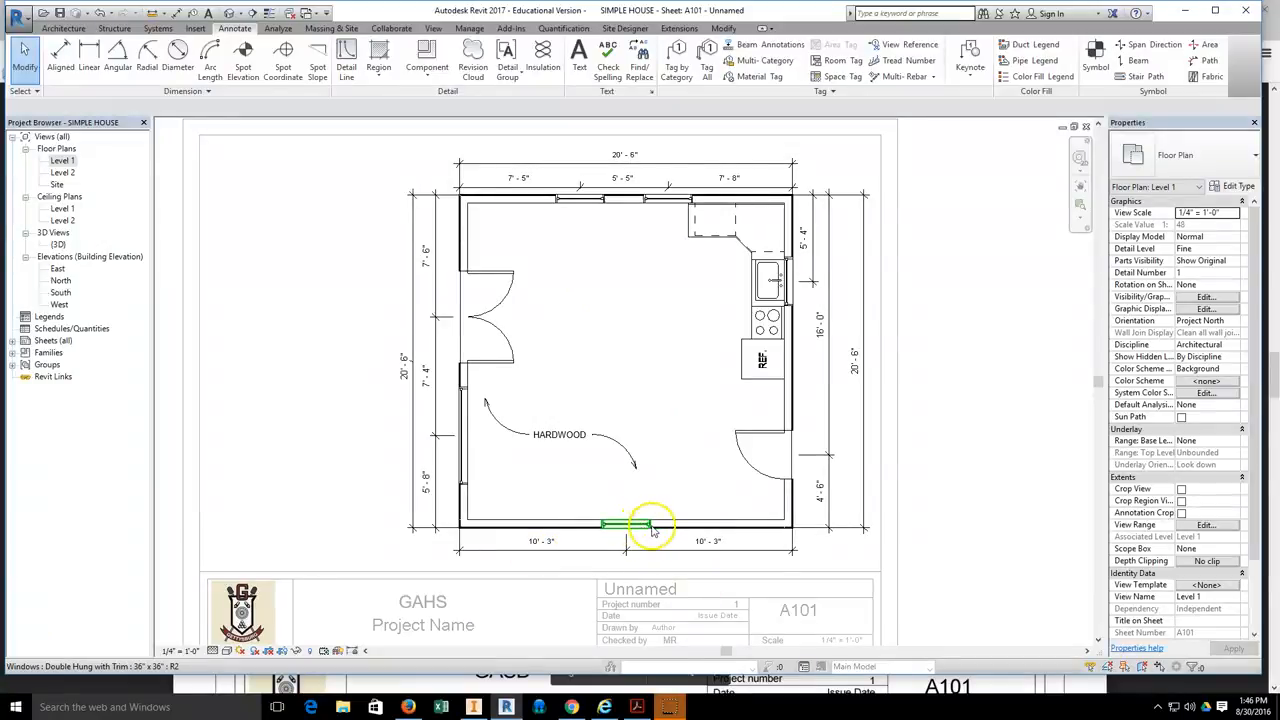
- Consult the tags on the reference PDF's plan and tag all untagged doors and windows in the view using Door Tag and Window Tag
left_click(408, 707)
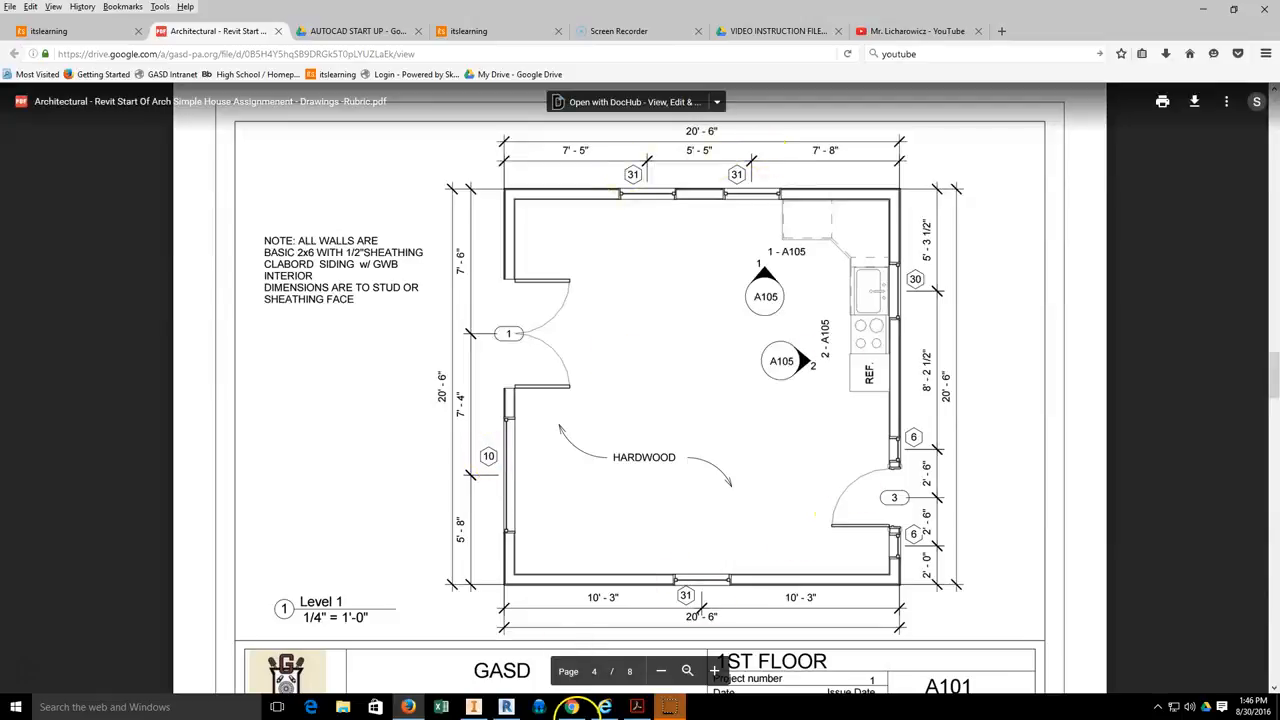
left_click(506, 707)
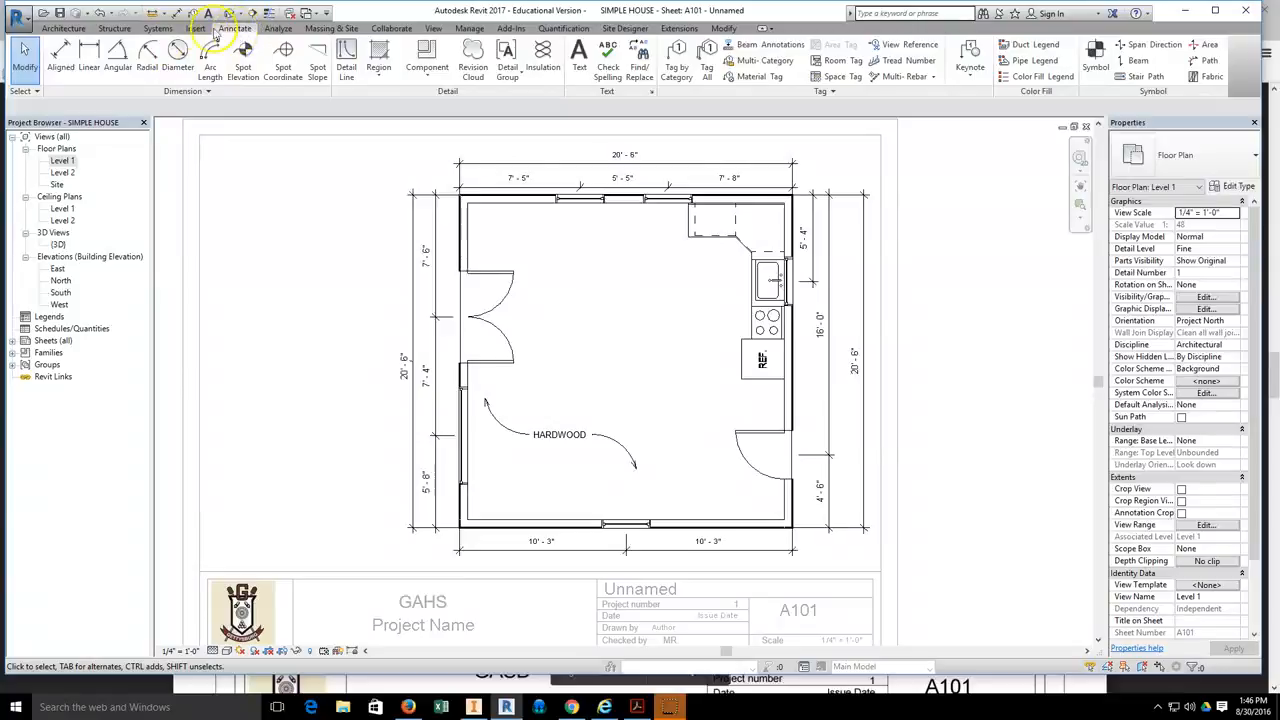
left_click(707, 74)
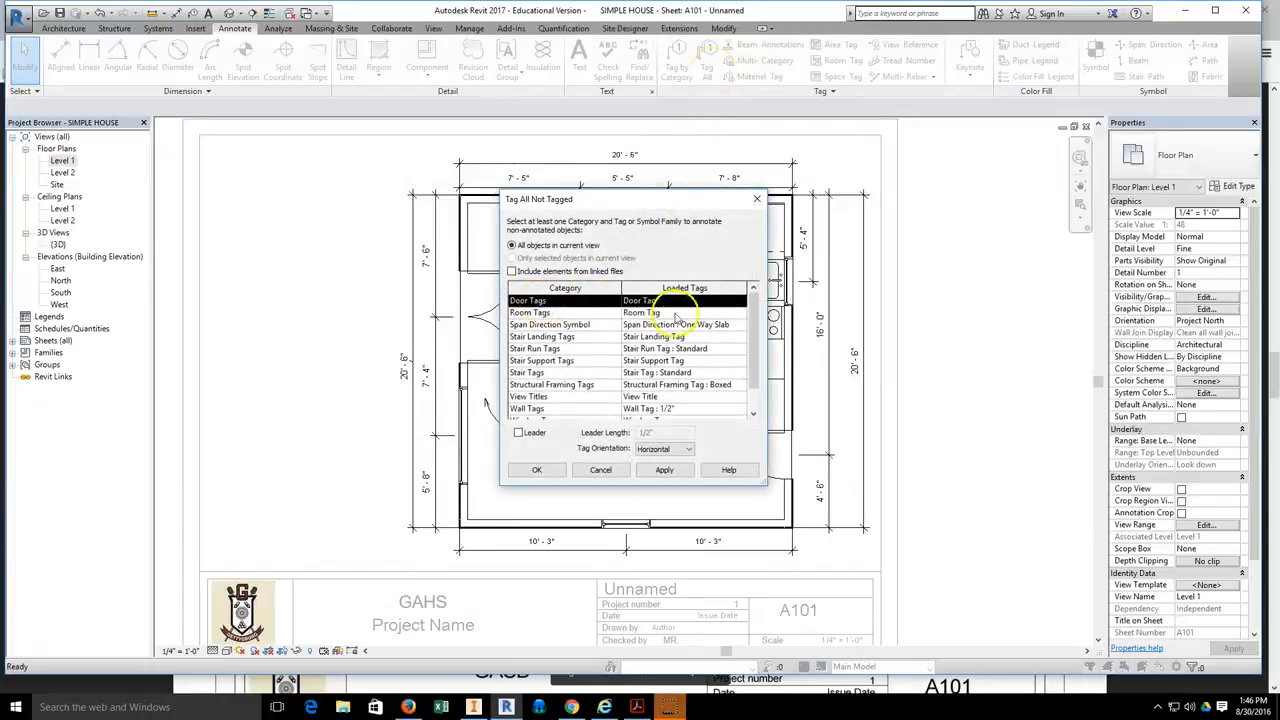
scroll(757, 333, "down", 1)
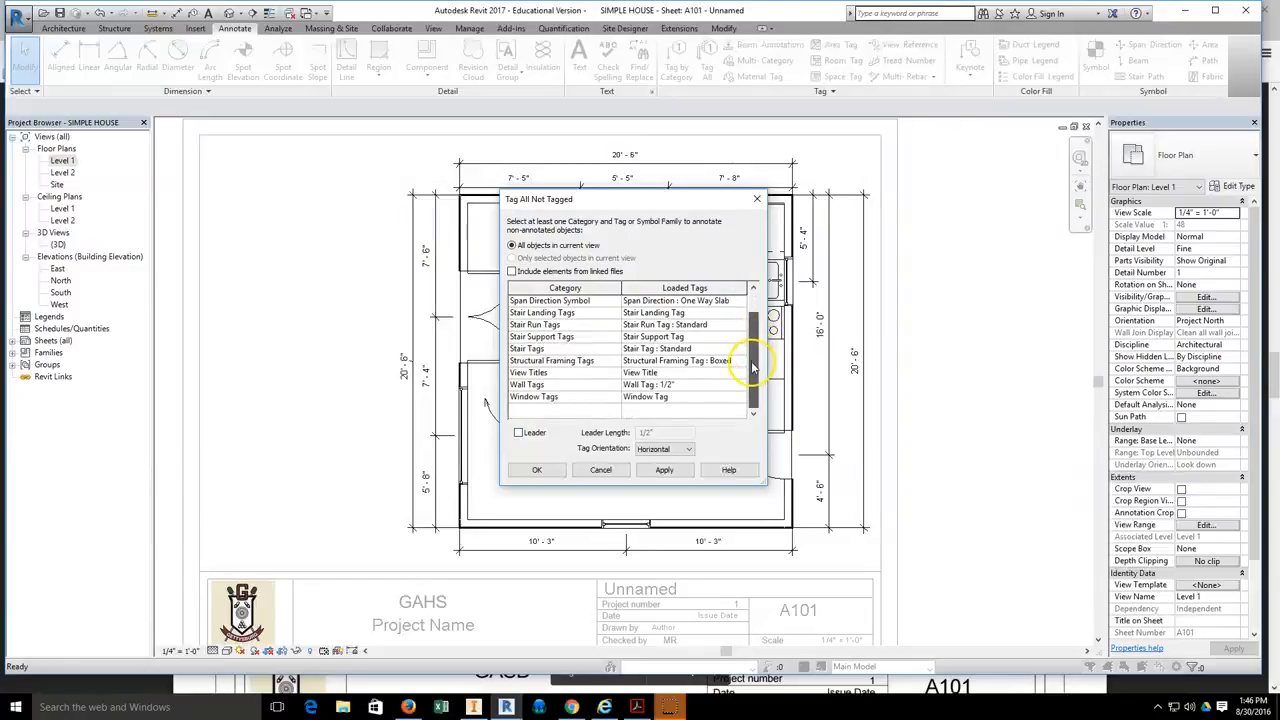
left_click(533, 398)
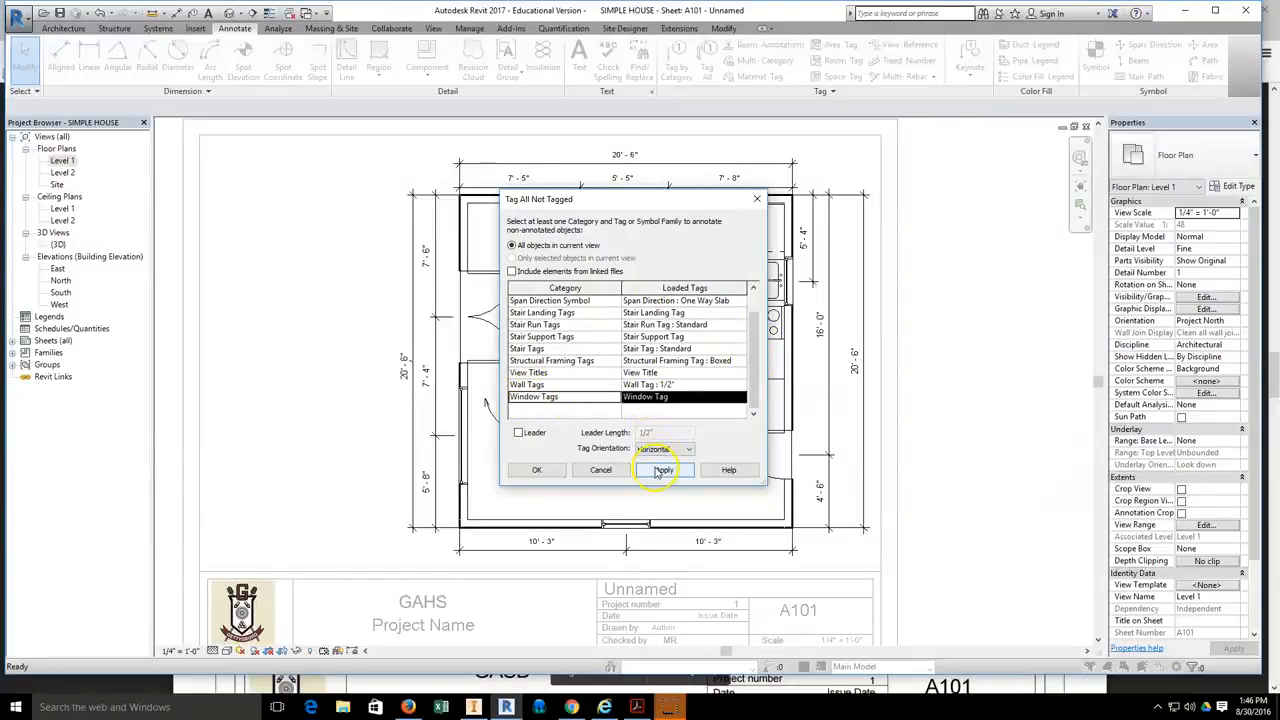
left_click_drag(757, 345, 757, 320)
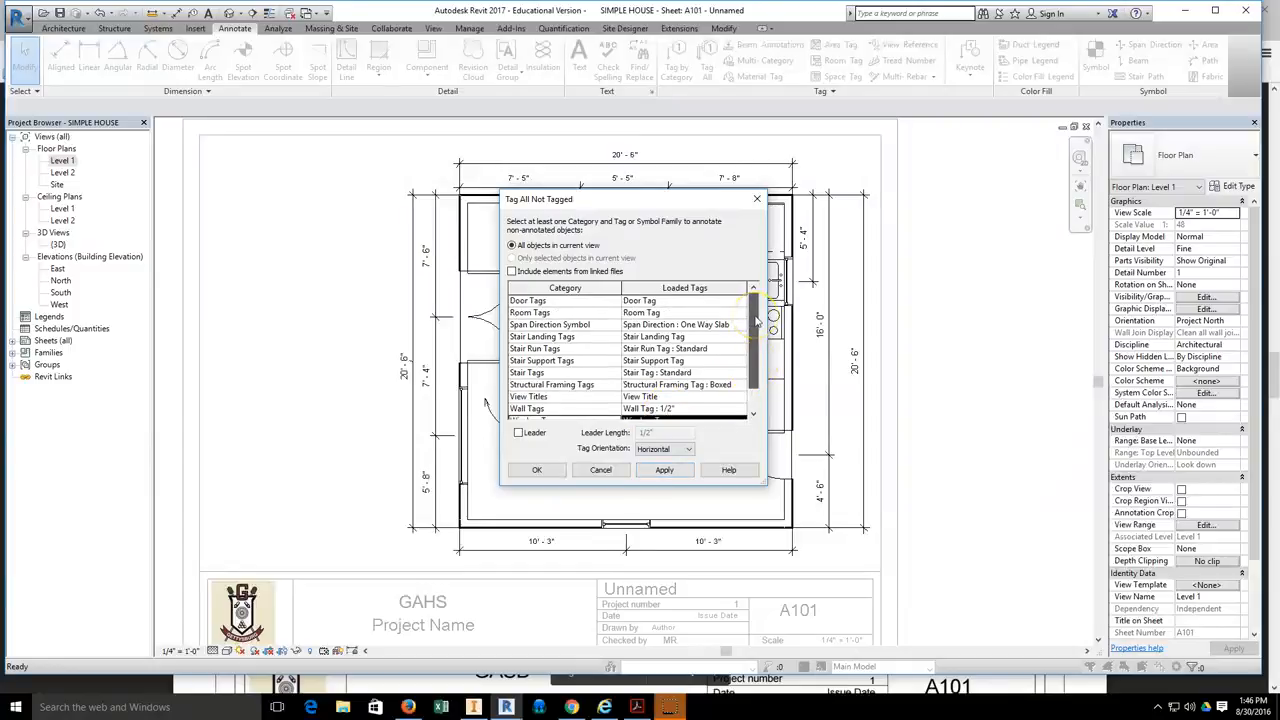
scroll(757, 320, "down", 1)
scroll(752, 348, "up", 1)
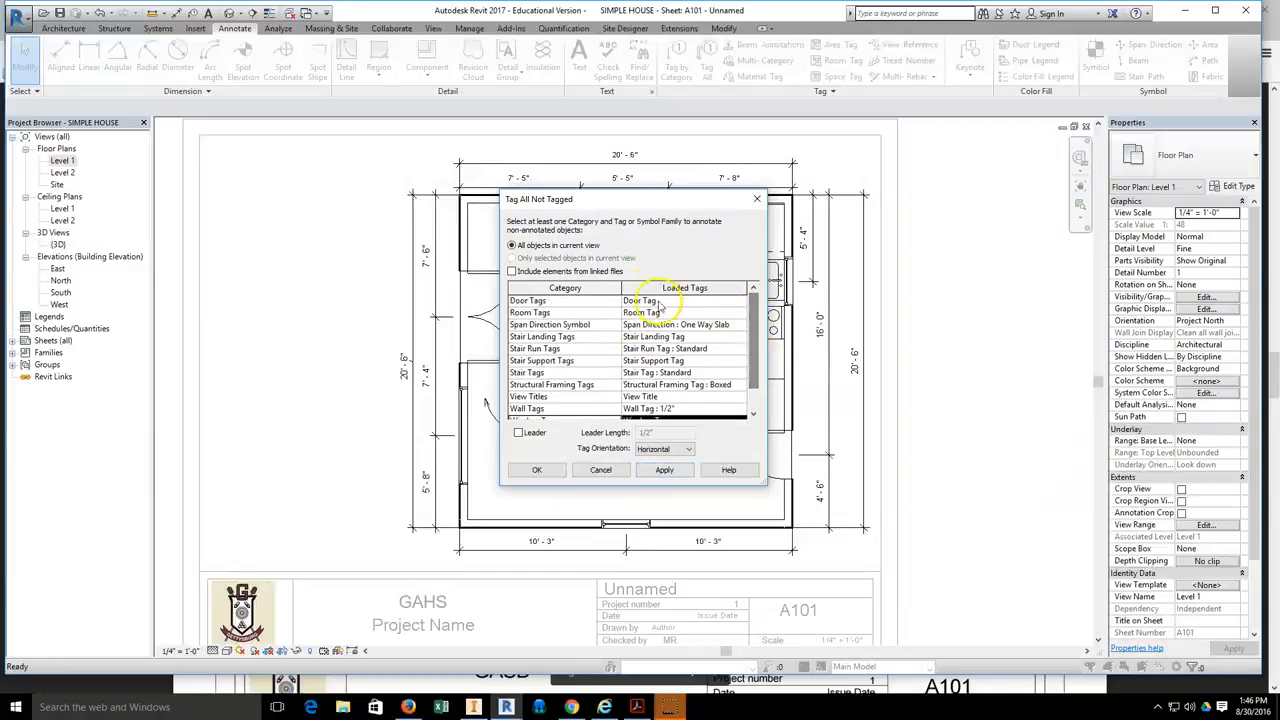
left_click(665, 300)
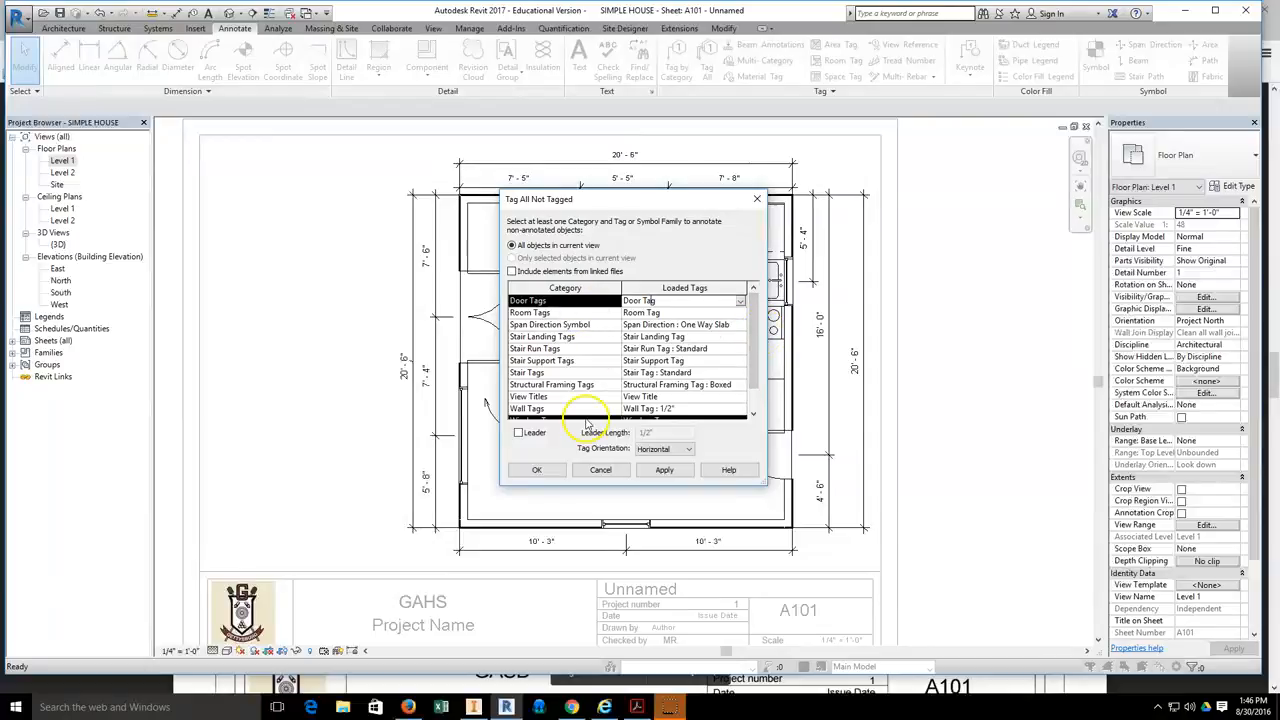
scroll(749, 330, "down", 1)
scroll(749, 320, "up", 1)
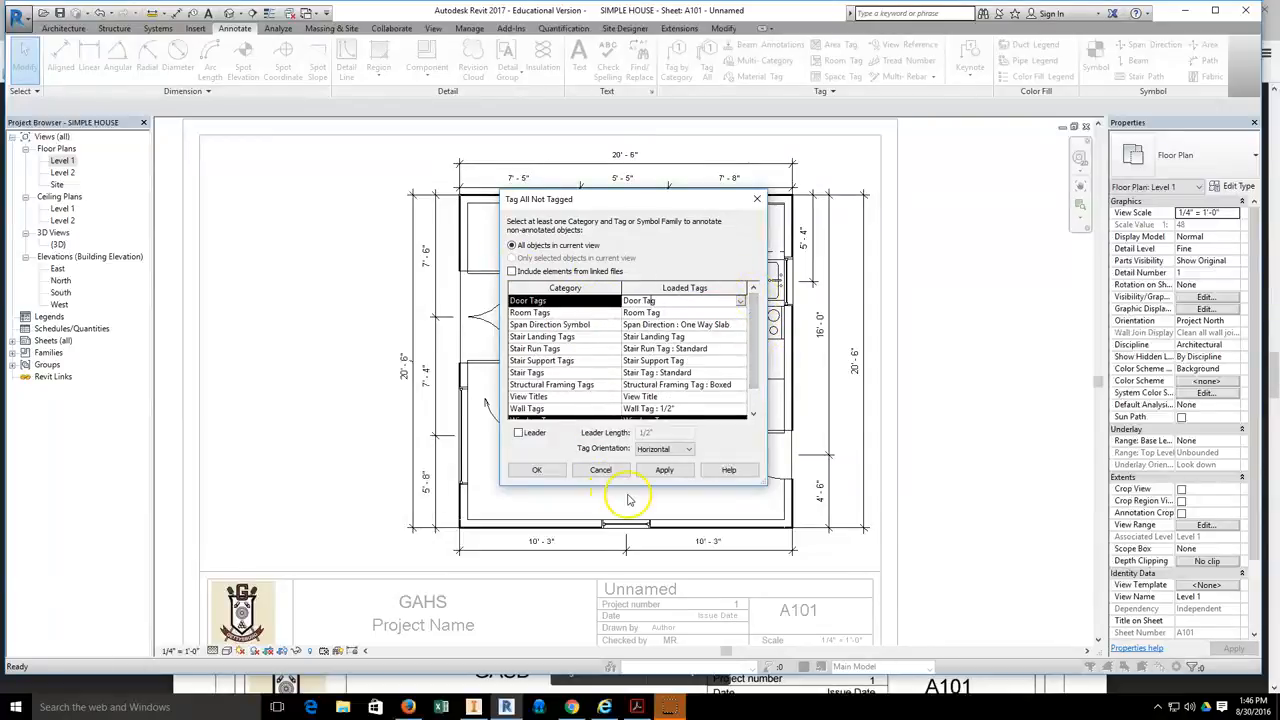
left_click(663, 470)
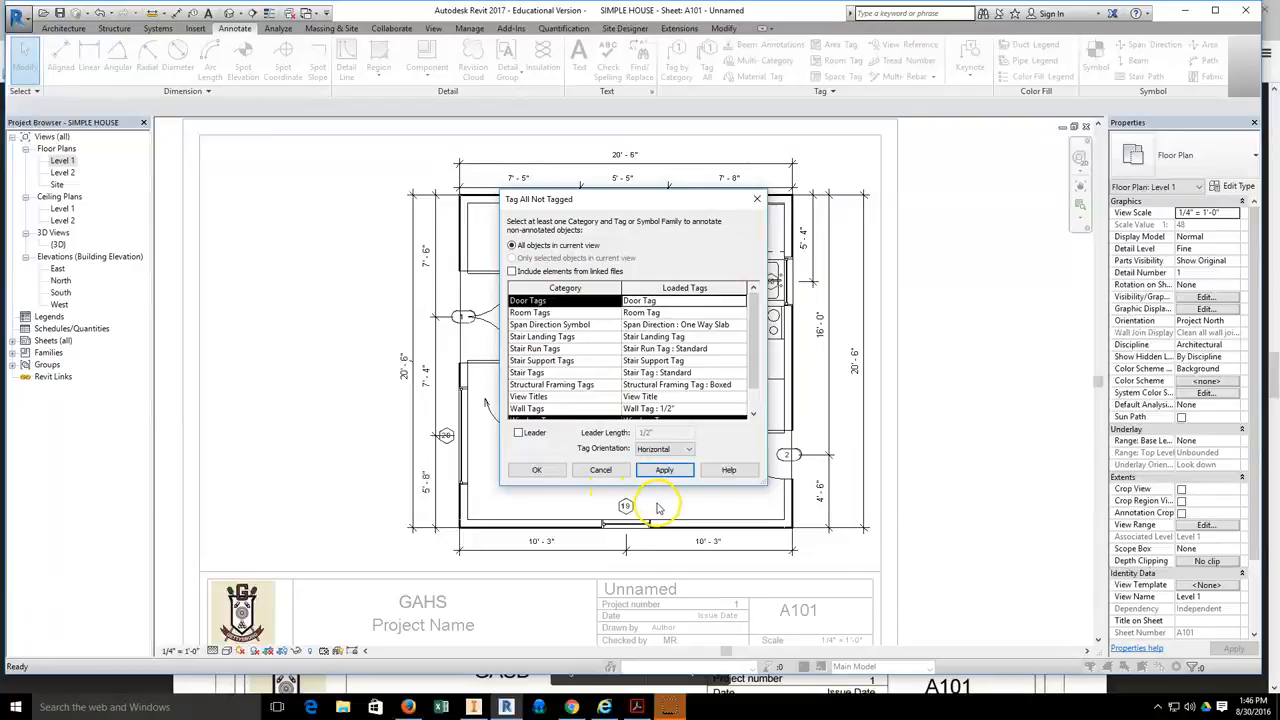
left_click_drag(612, 200, 936, 166)
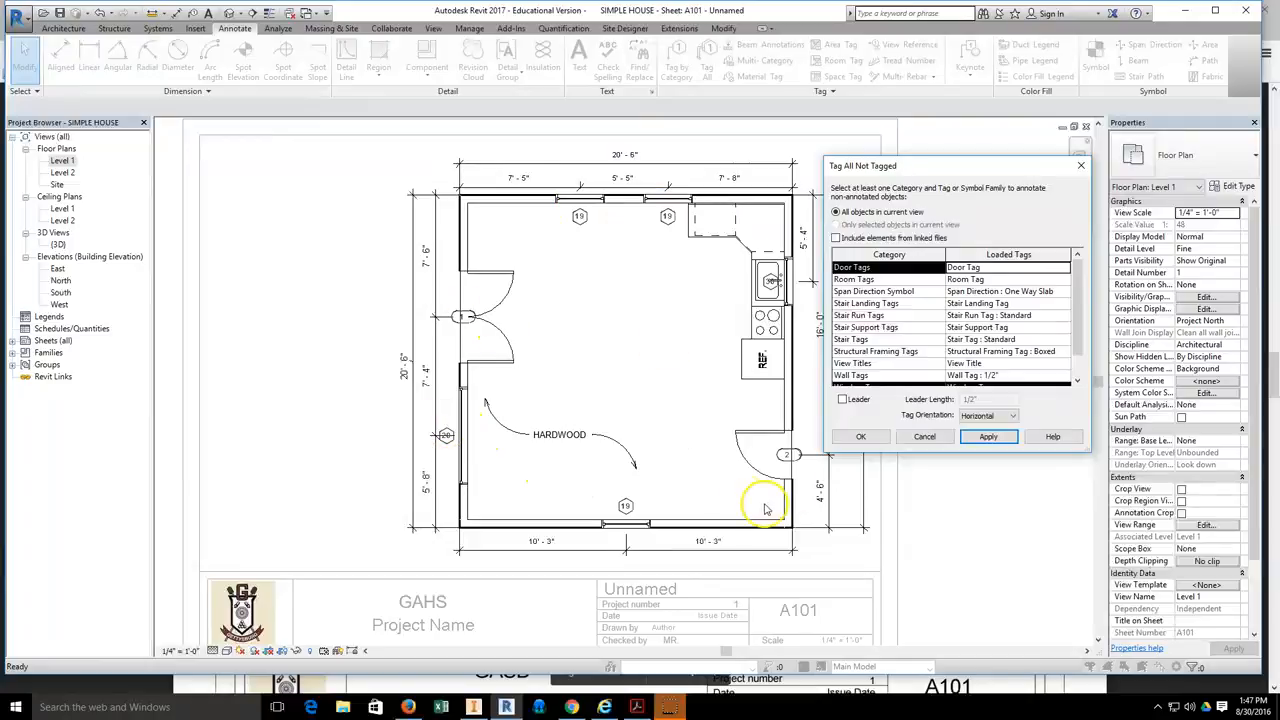
left_click(861, 440)
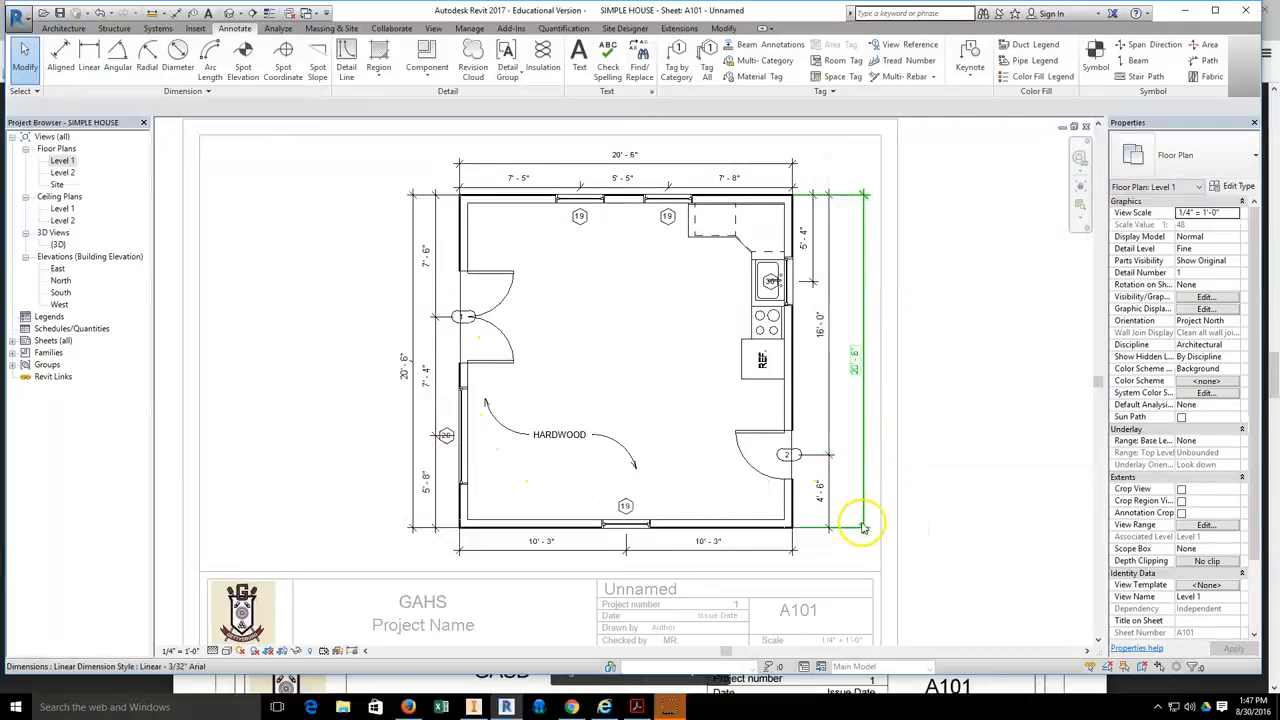
- Move the tags of the two upper-wall windows outside the wall, just above and slightly left of each window's center
left_click(663, 197)
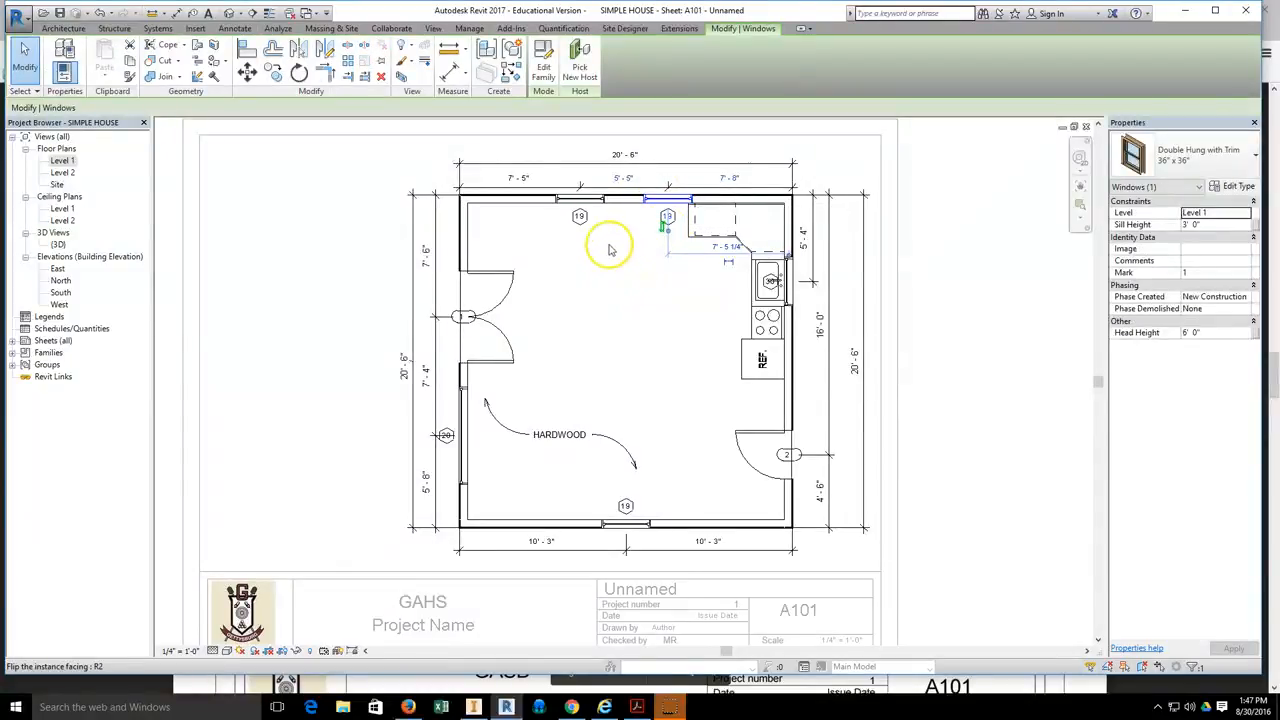
left_click(592, 201)
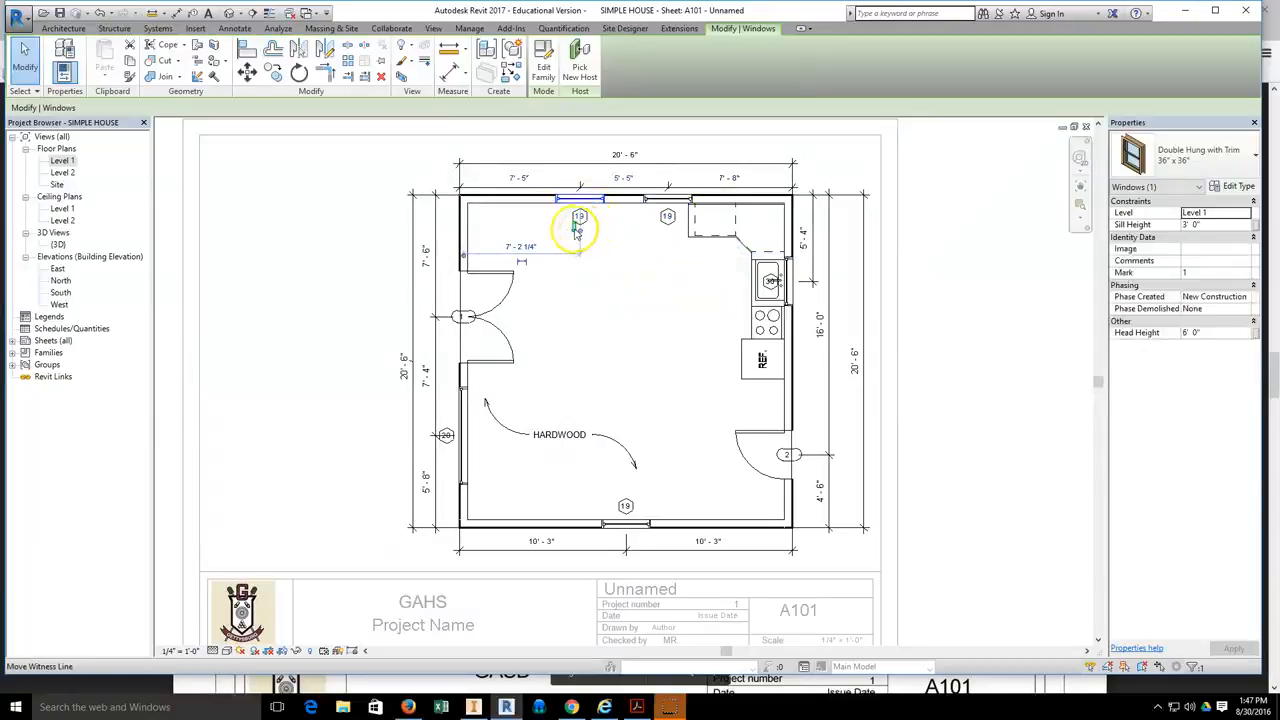
left_click(631, 263)
left_click(577, 222)
left_click_drag(580, 230, 568, 196)
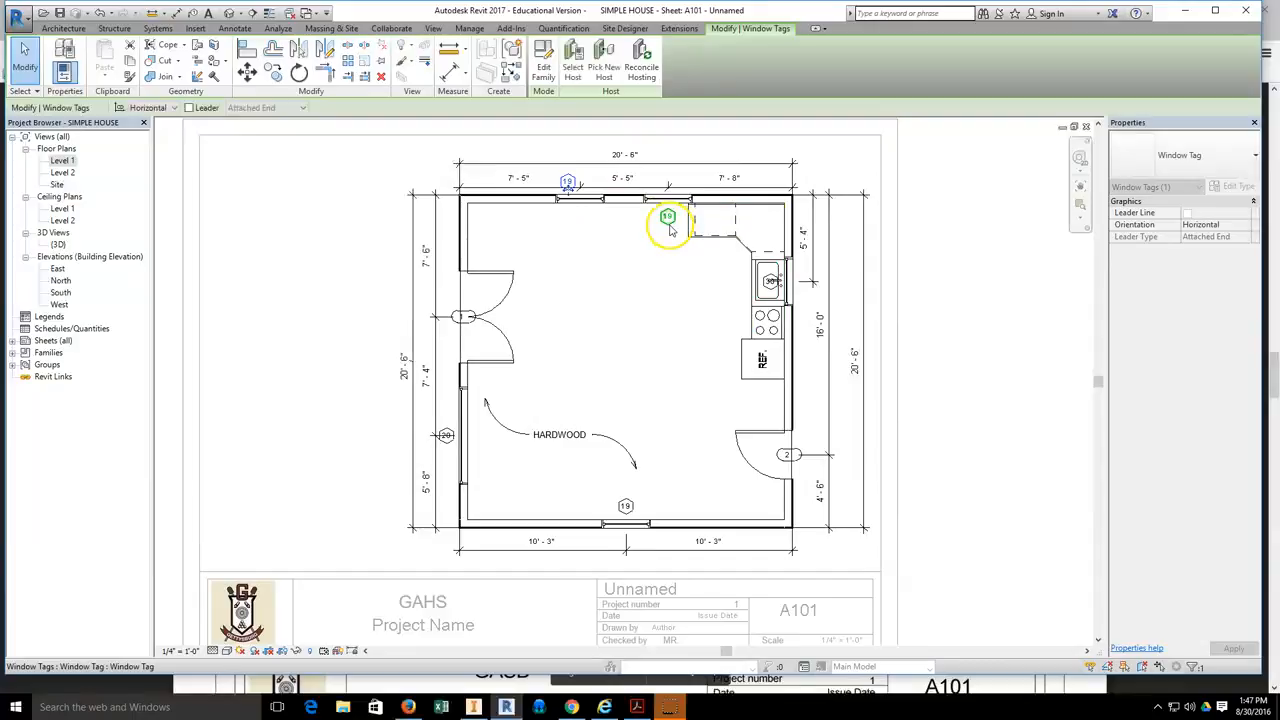
left_click_drag(666, 223, 656, 190)
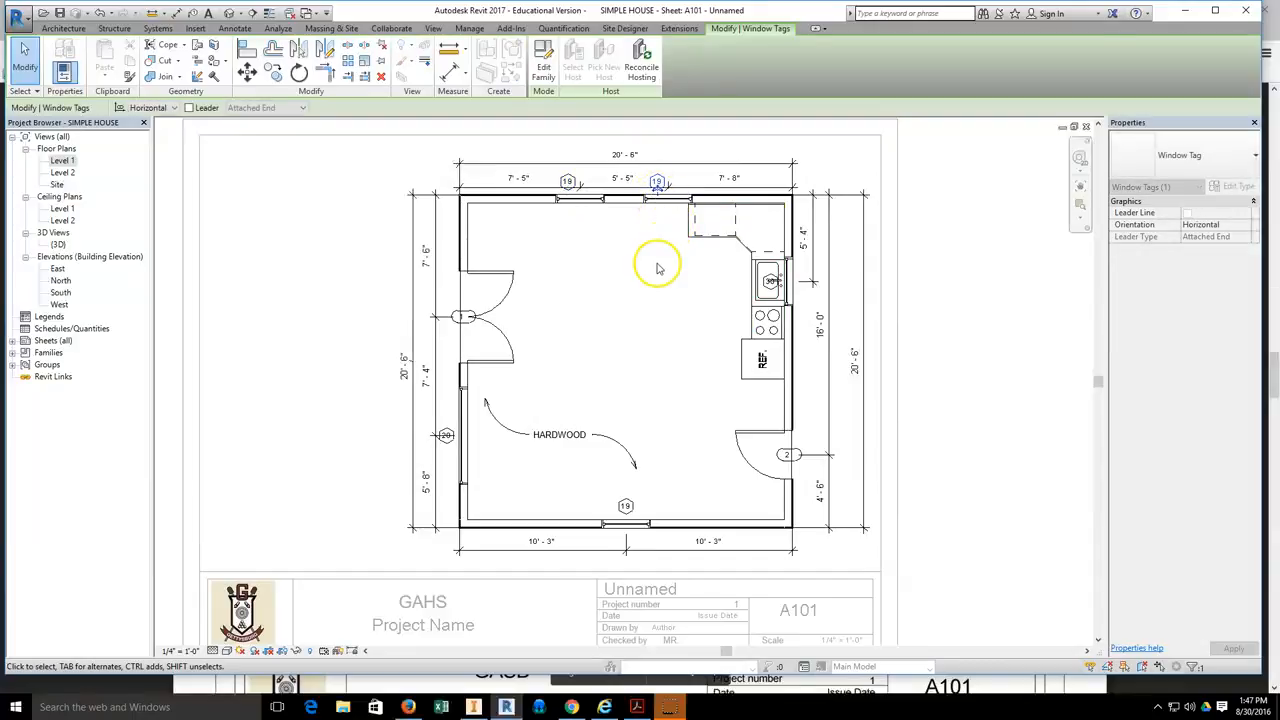
left_click(658, 268)
- Move the lower-wall window's tag outside the wall, just below and slightly right of the window's center
left_click(626, 521)
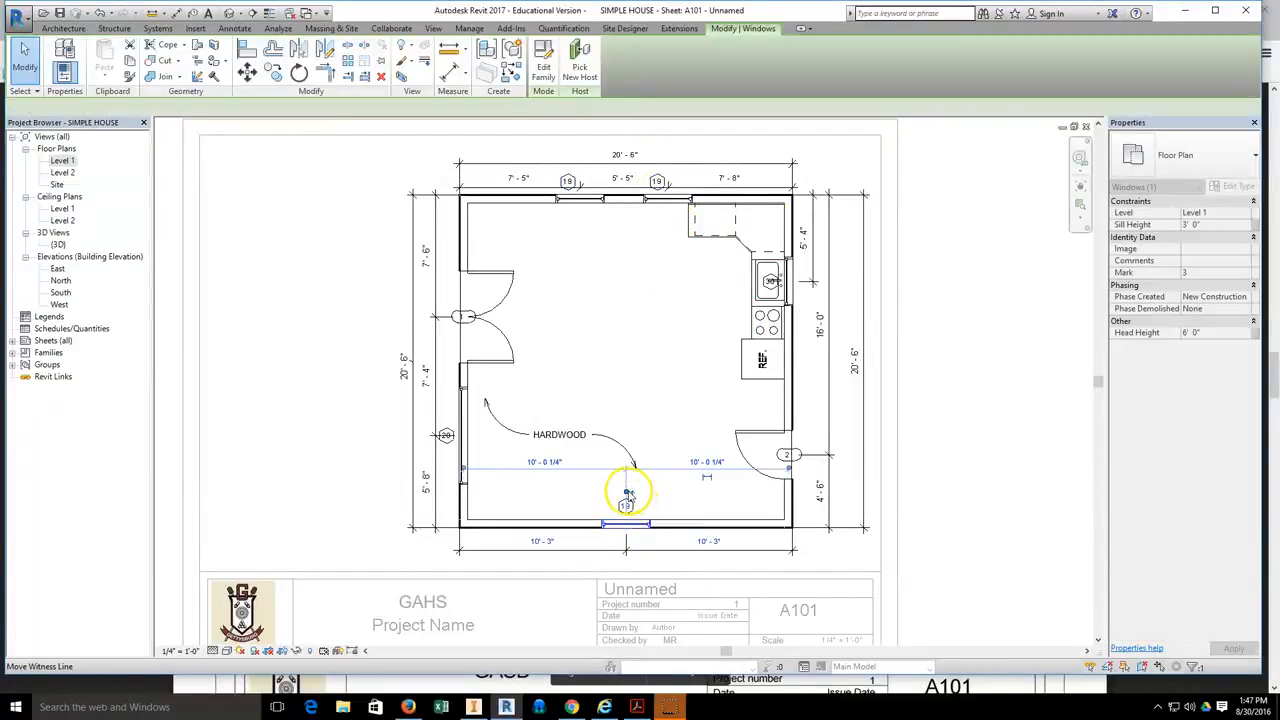
key("Escape")
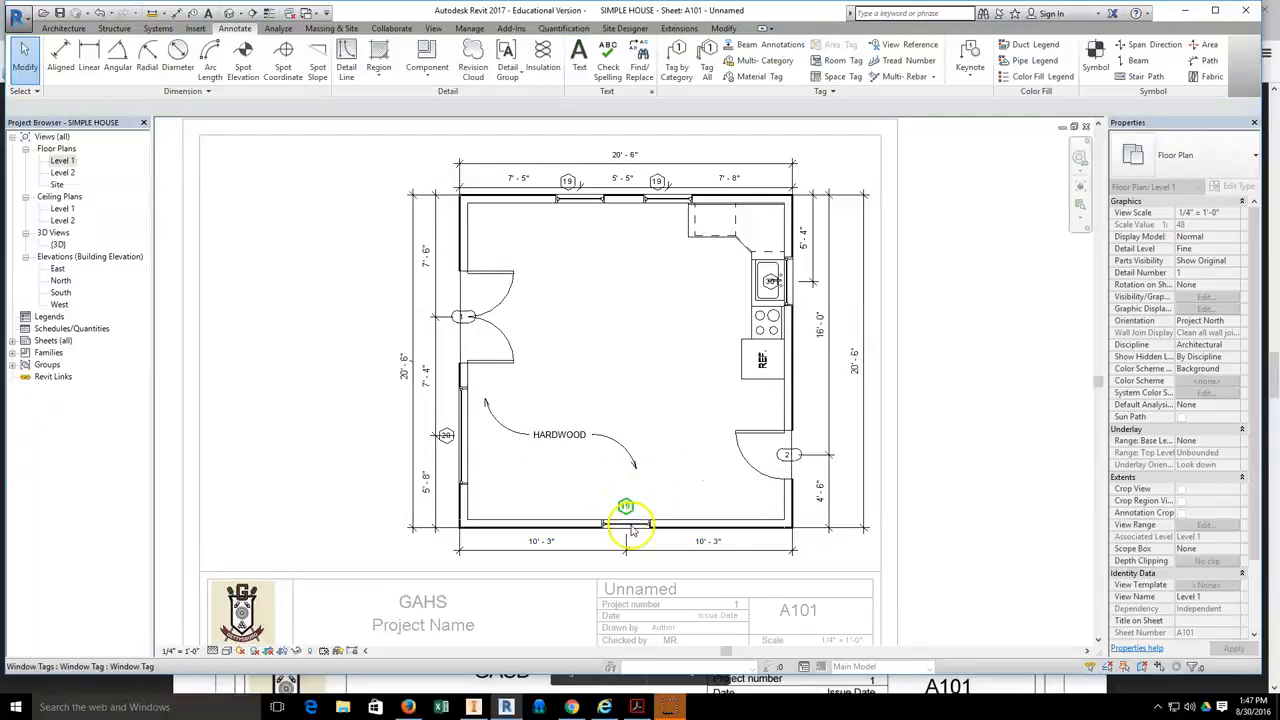
left_click(631, 529)
left_click_drag(634, 514, 642, 545)
left_click(671, 473)
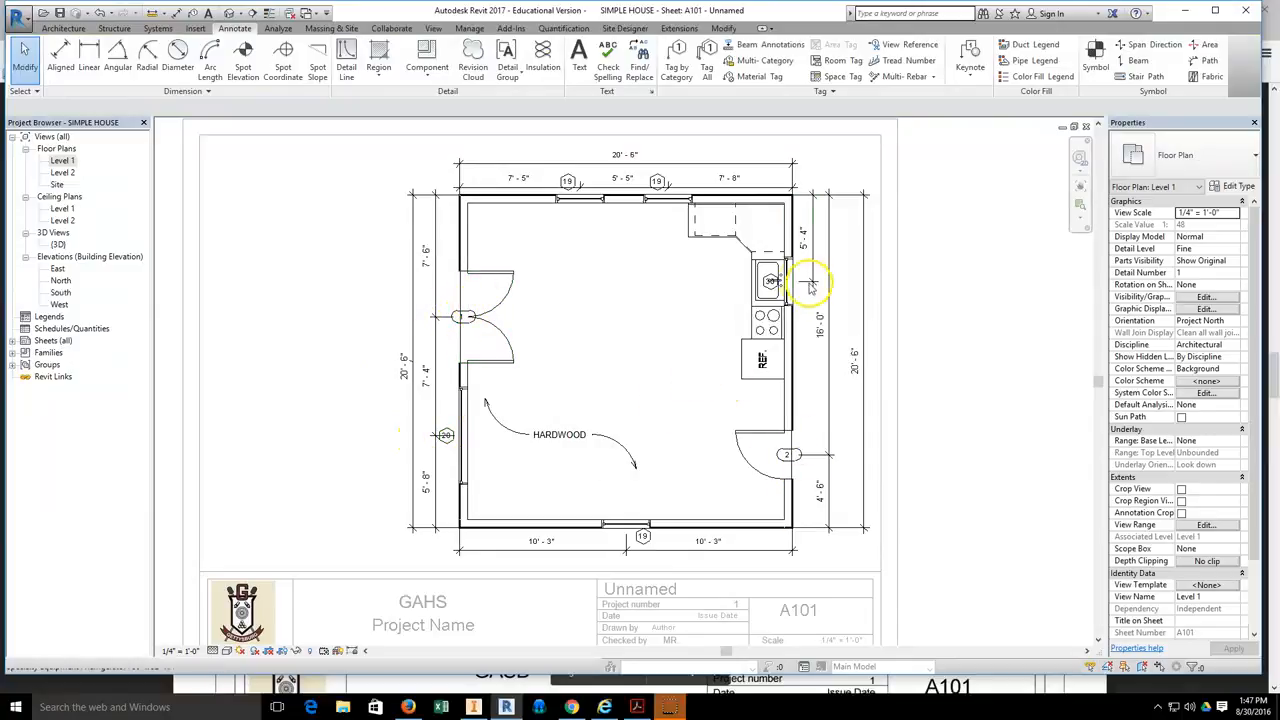
- Flip the facing of the casement window behind the kitchen sink
scroll(787, 282, "up", 2)
scroll(790, 282, "up", 2)
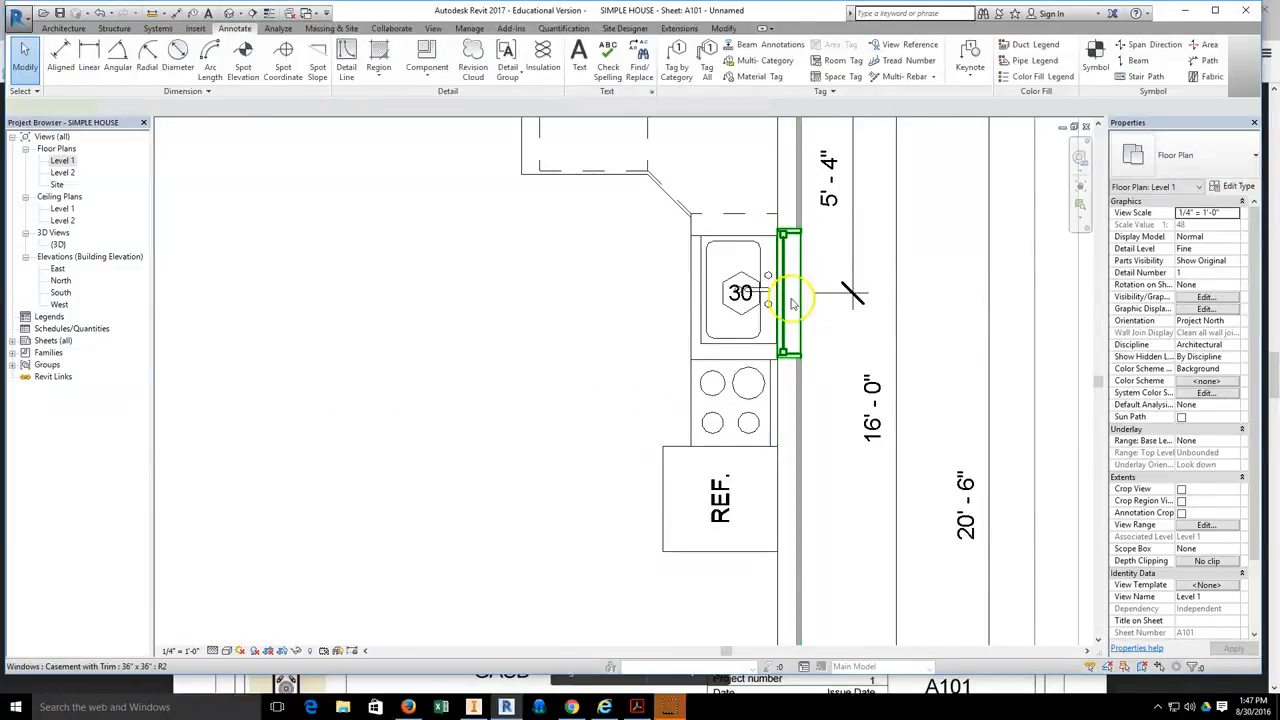
left_click(790, 303)
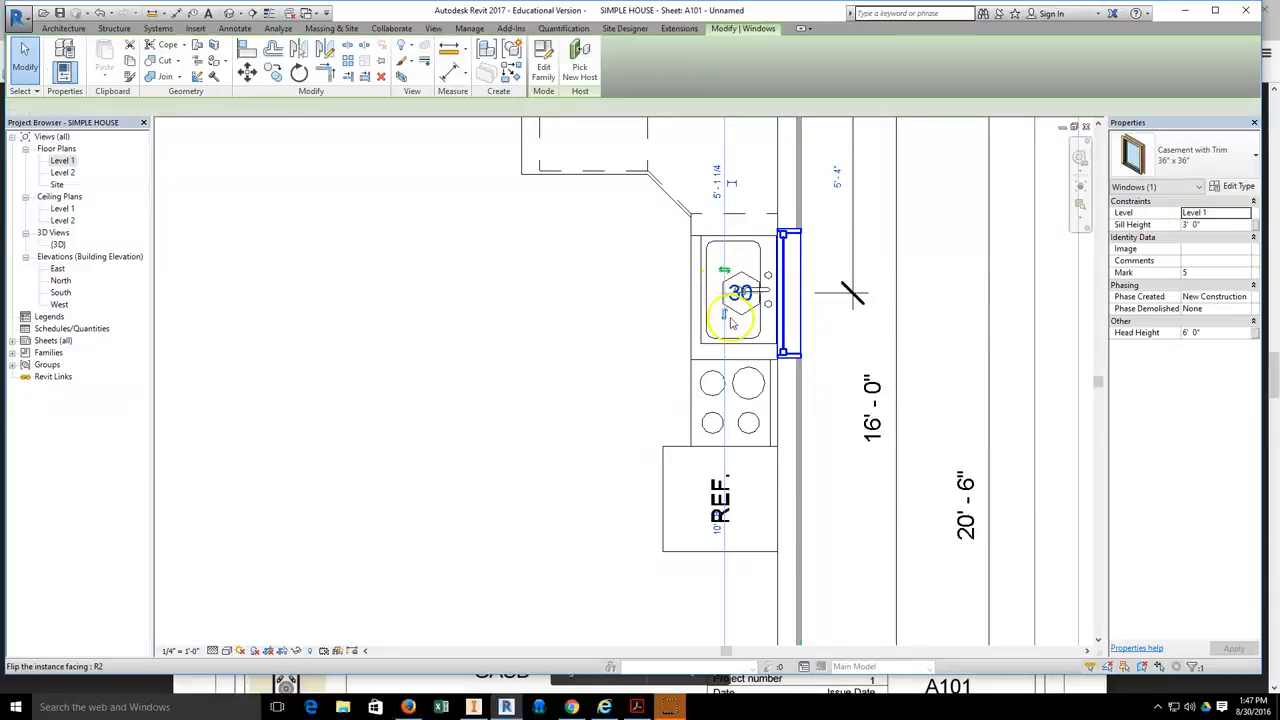
left_click(810, 325)
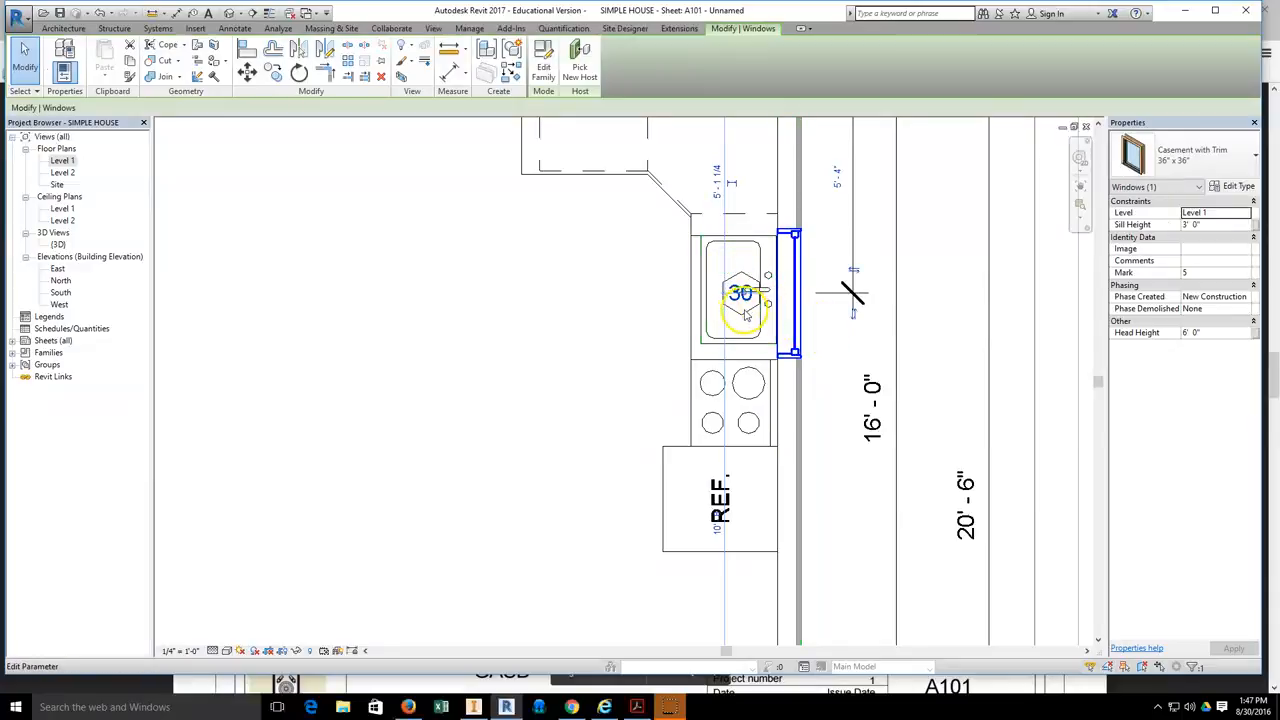
- Move the casement window's tag off the kitchen sink to just outside the right wall and save the project
left_click(740, 300)
left_click(743, 323)
left_click(642, 322)
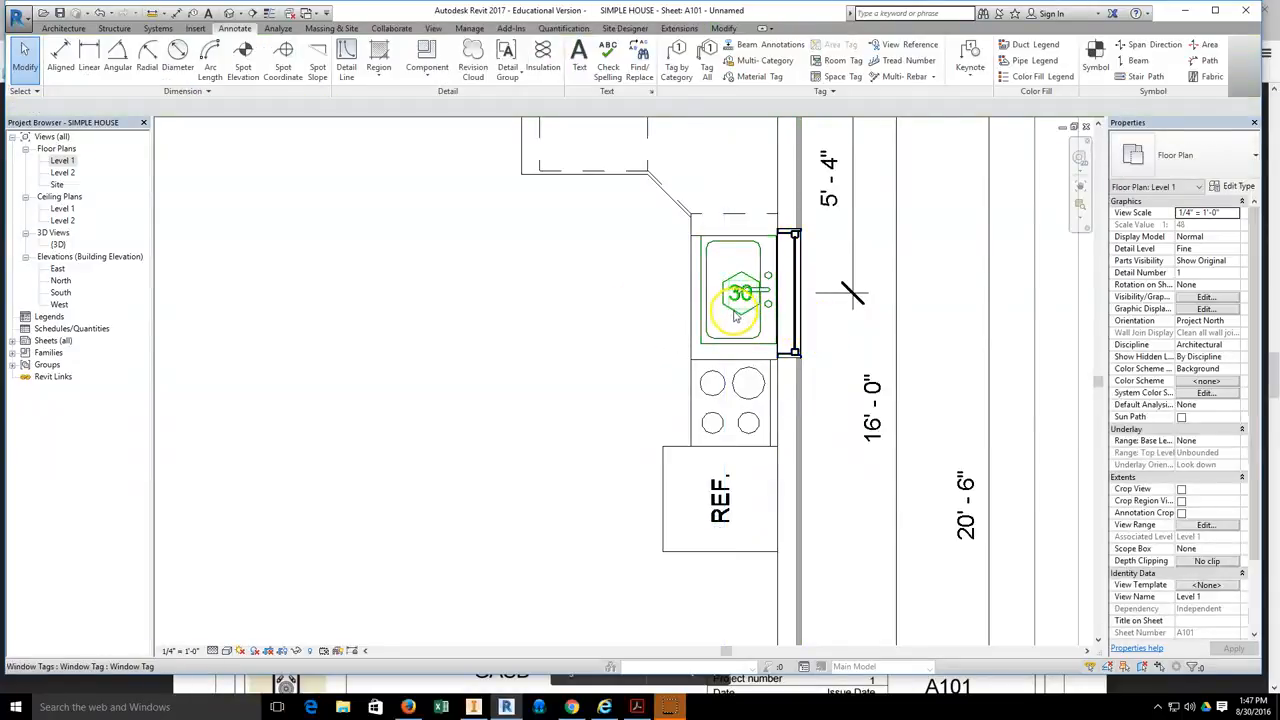
left_click(735, 318)
left_click_drag(745, 310, 827, 272)
left_click(828, 344)
left_click(60, 14)
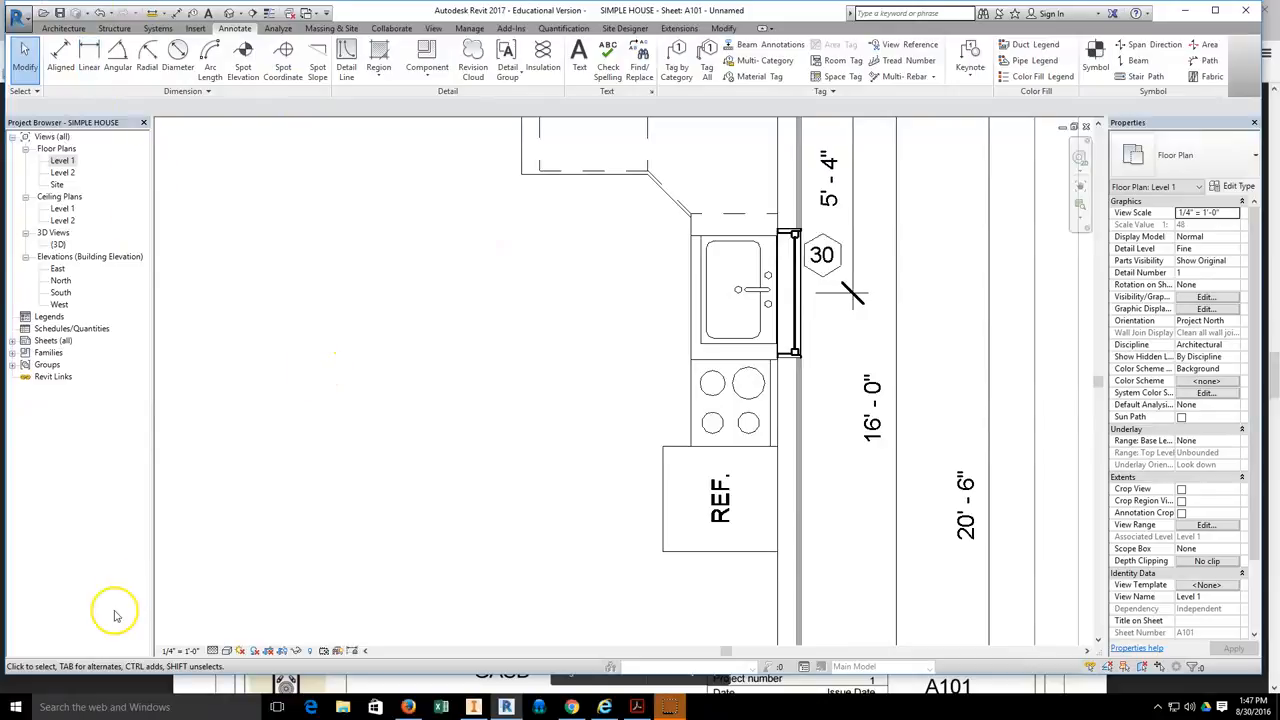
- Compare the sheet with the reference PDF's title area and deactivate the Level 1 view on sheet A101
scroll(492, 474, "down", 5)
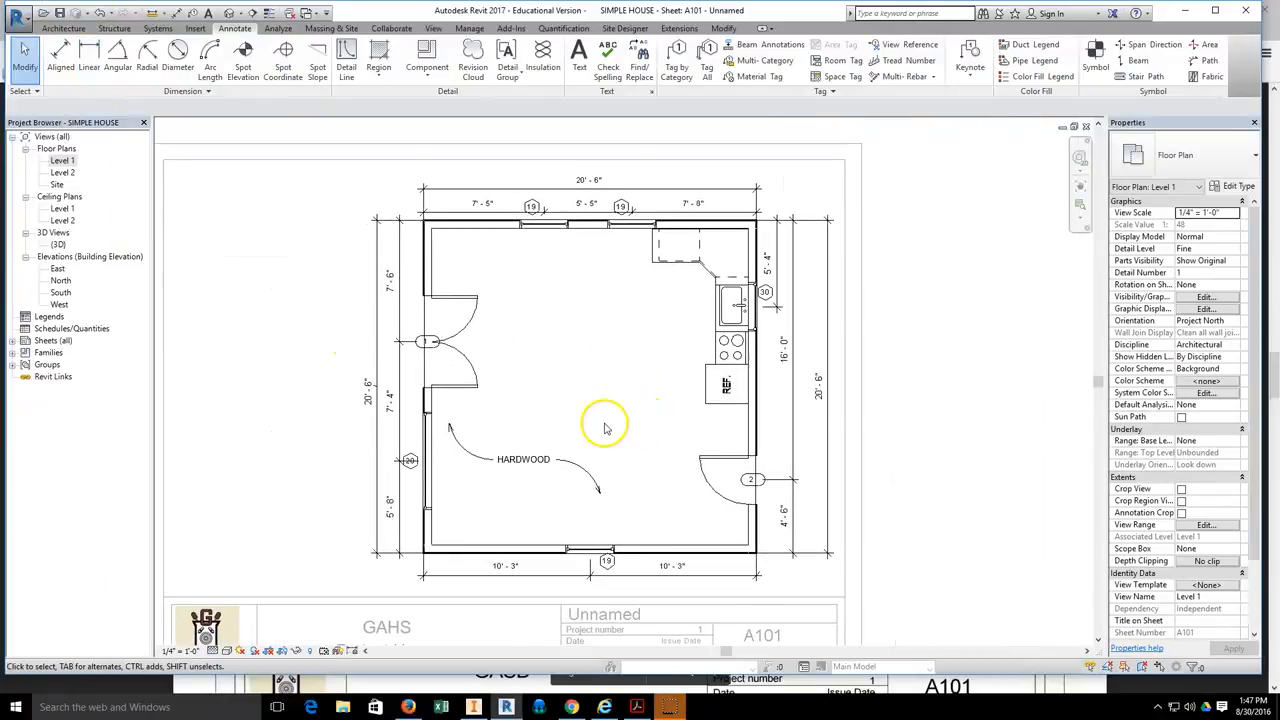
scroll(603, 423, "down", 1)
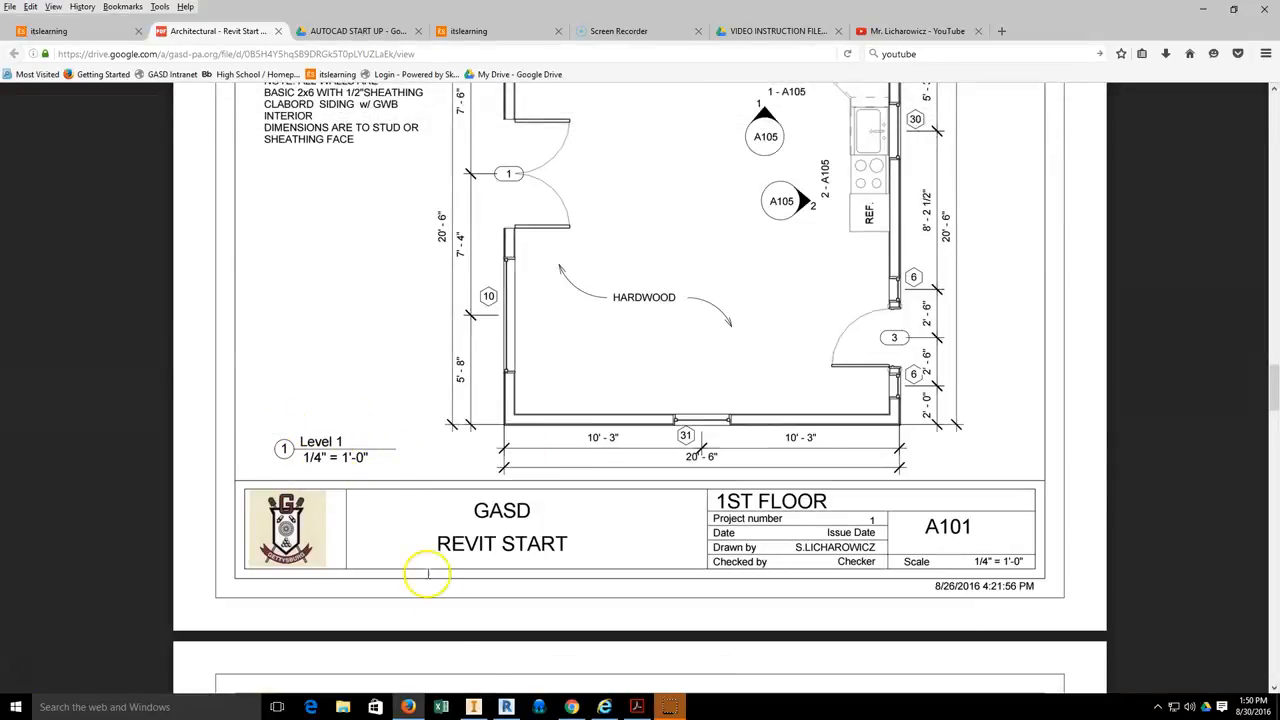
left_click(507, 707)
scroll(413, 515, "down", 5)
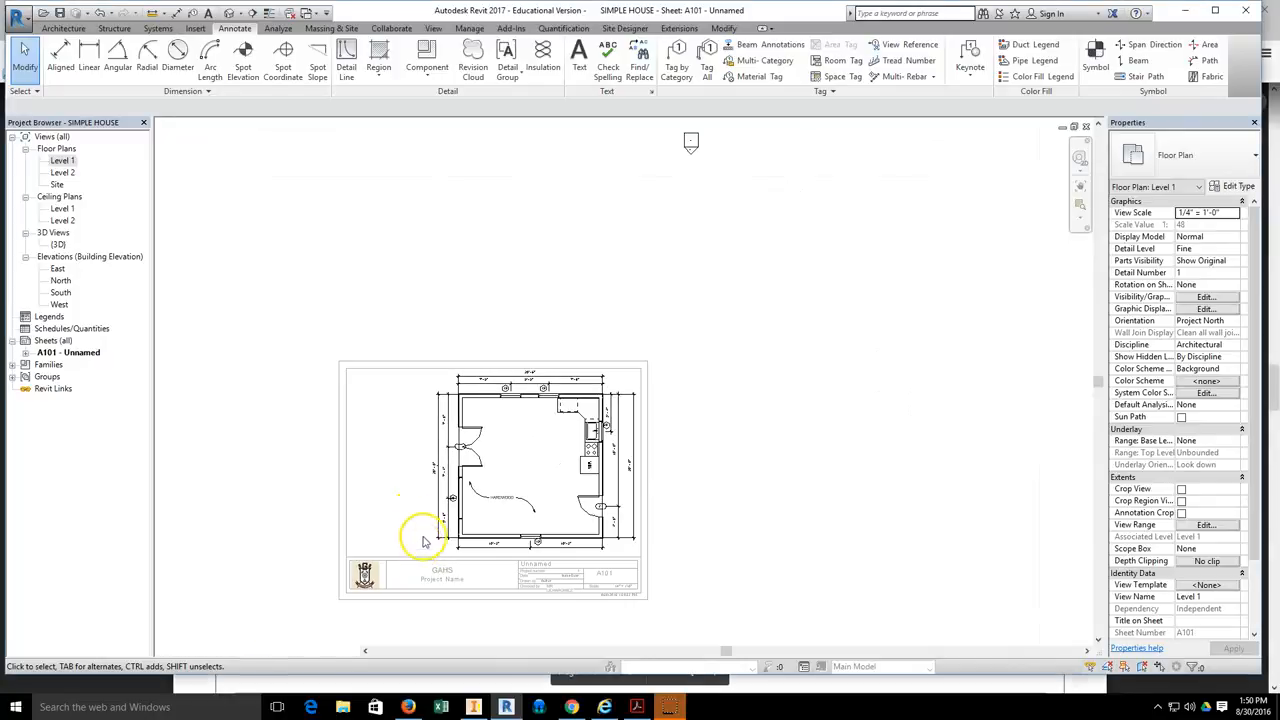
middle_click_drag(424, 541, 583, 390)
scroll(574, 391, "down", 2)
scroll(583, 517, "down", 2)
middle_click_drag(611, 503, 642, 326)
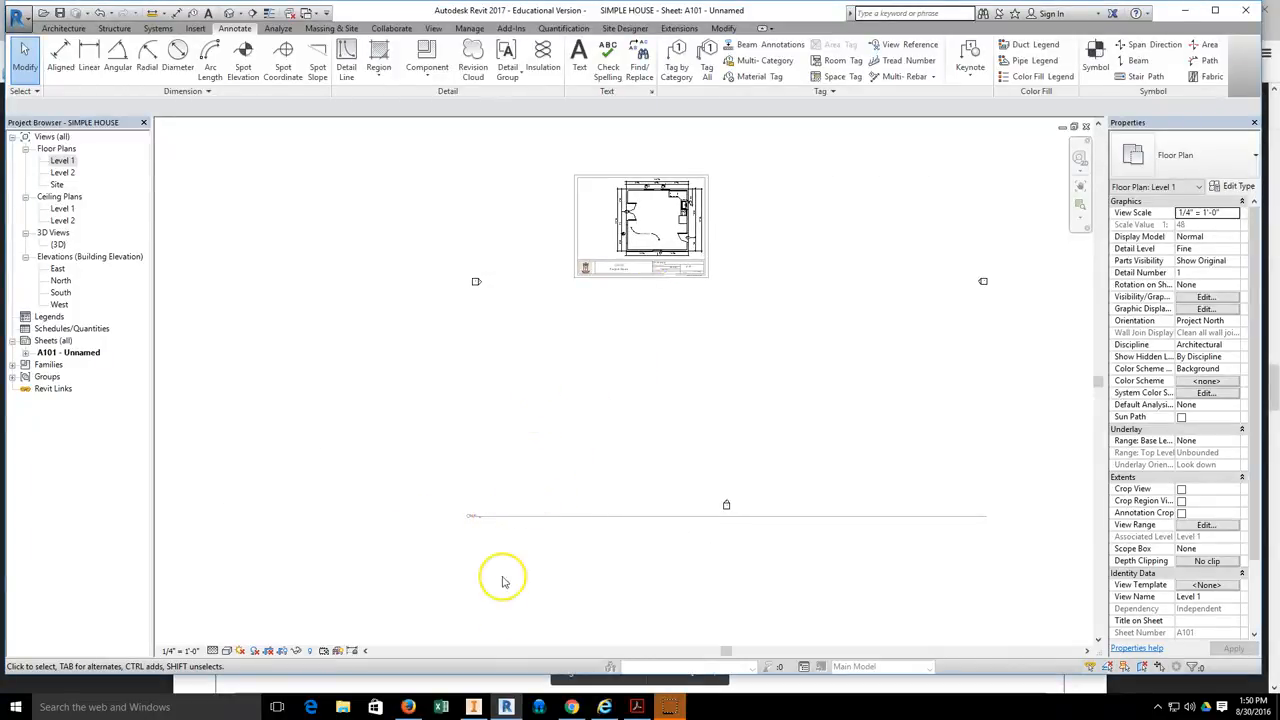
right_click(481, 553)
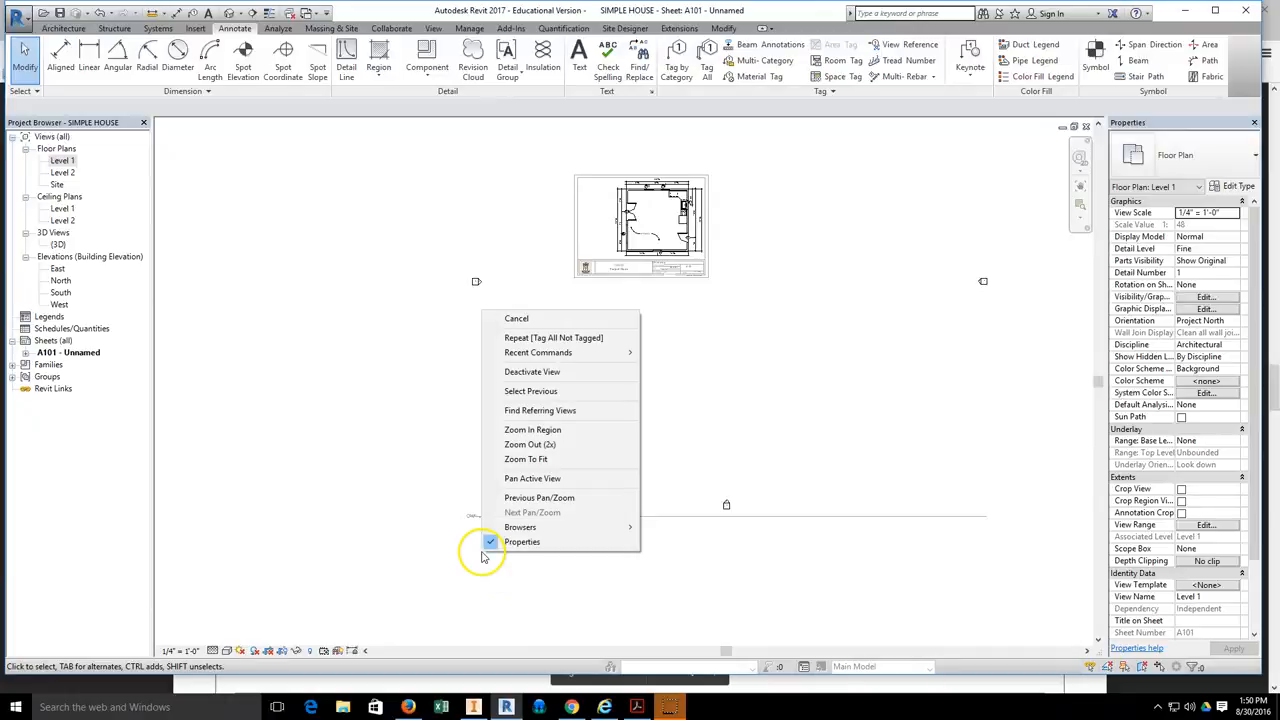
left_click(548, 373)
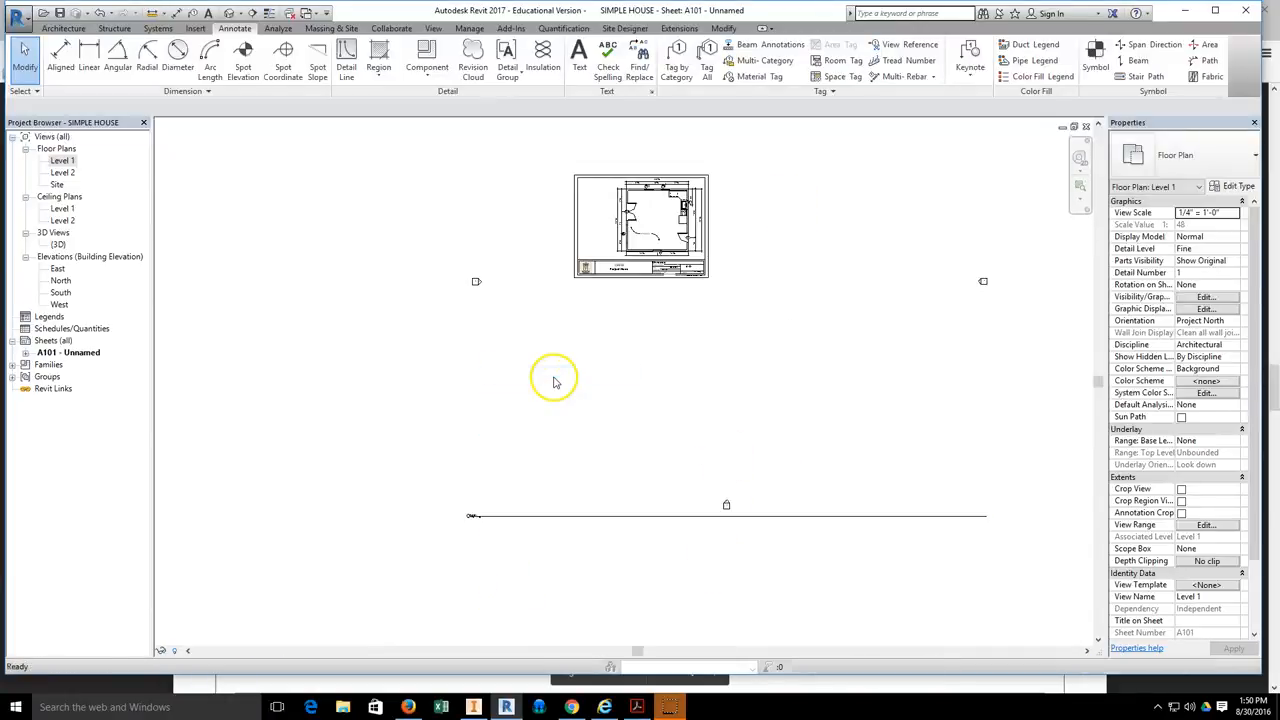
- Shorten the Level 1 view title's extension line on sheet A101 so it ends just past the title text
scroll(489, 524, "up", 4)
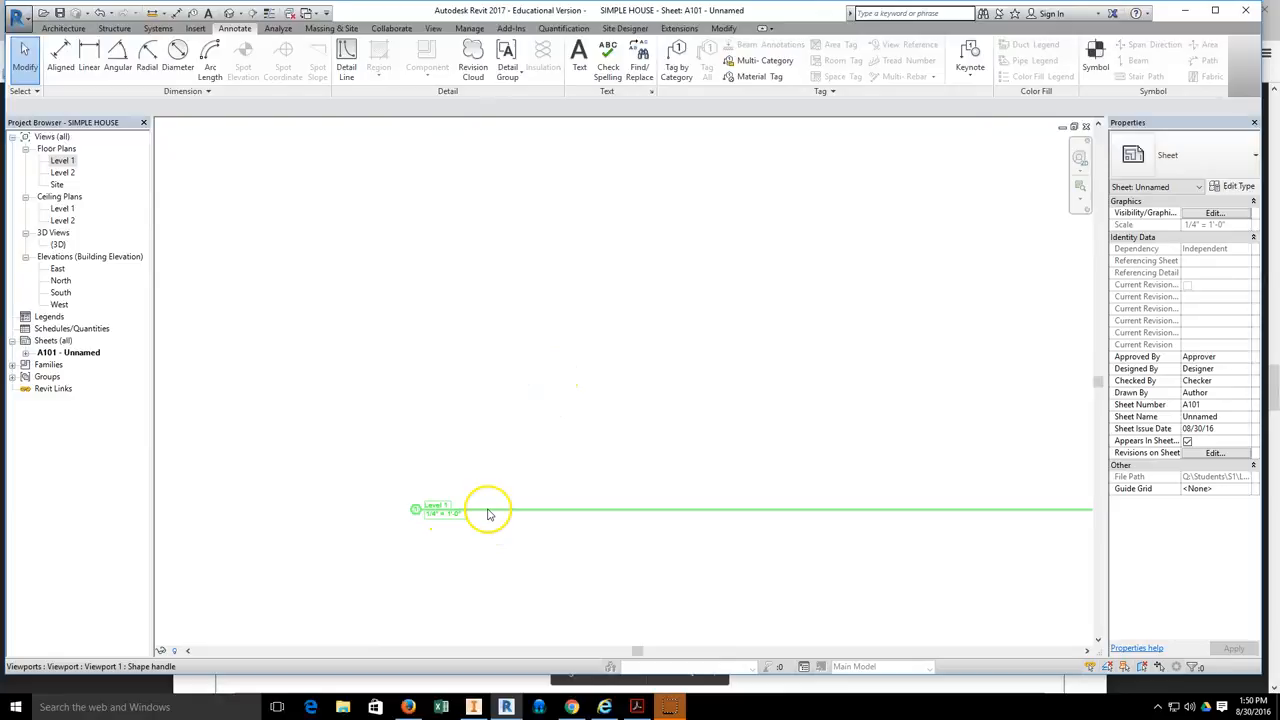
scroll(488, 514, "down", 2)
middle_click_drag(603, 517, 428, 500)
scroll(590, 499, "down", 1)
scroll(879, 497, "down", 1)
middle_click_drag(801, 498, 624, 510)
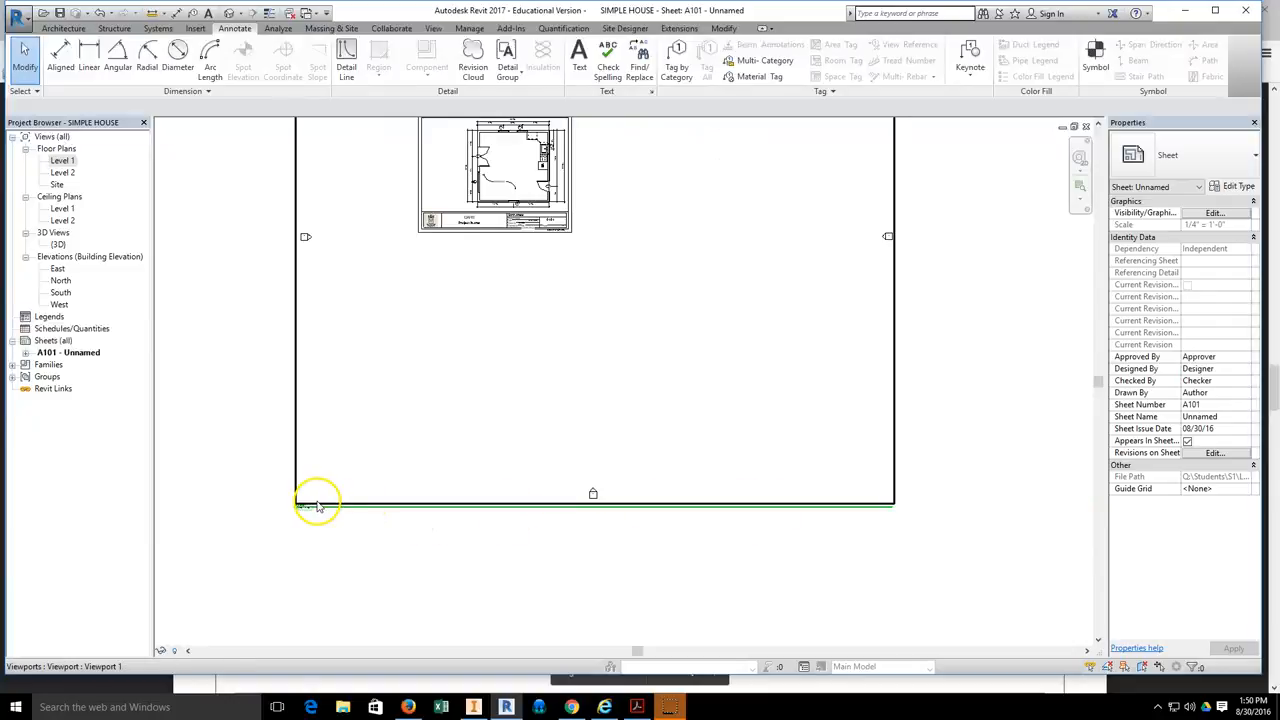
left_click(803, 583)
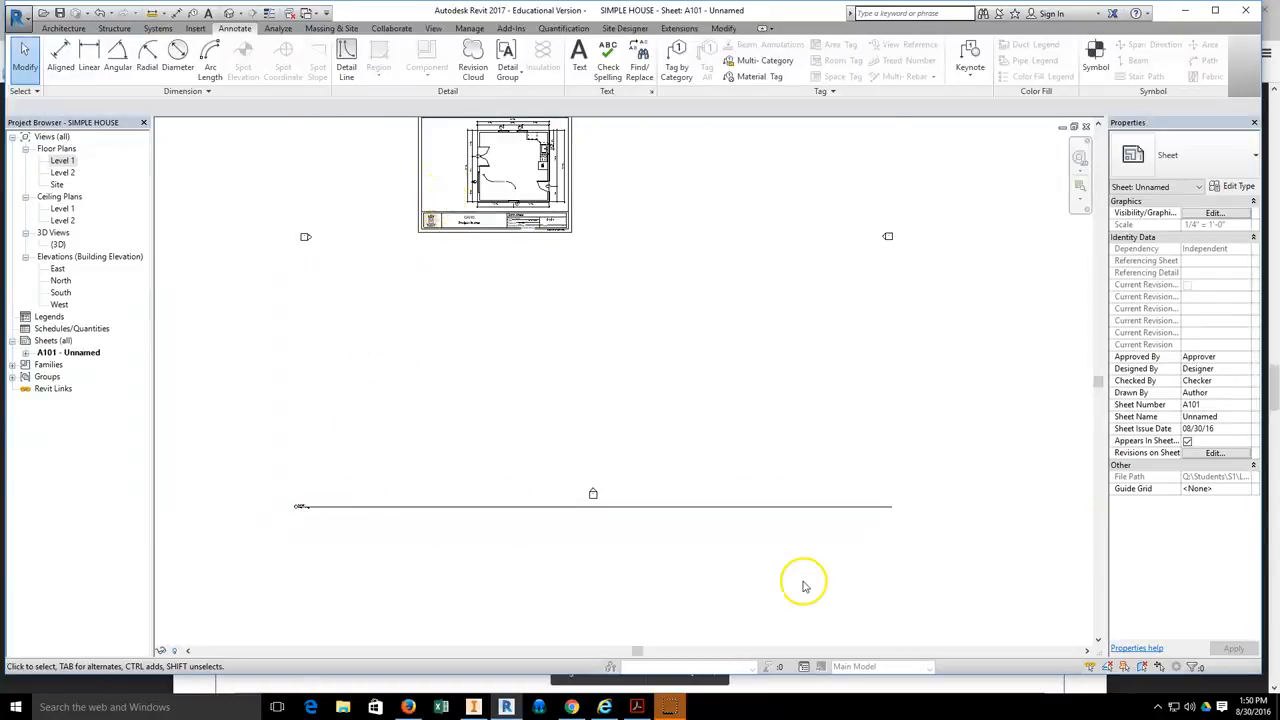
left_click(364, 517)
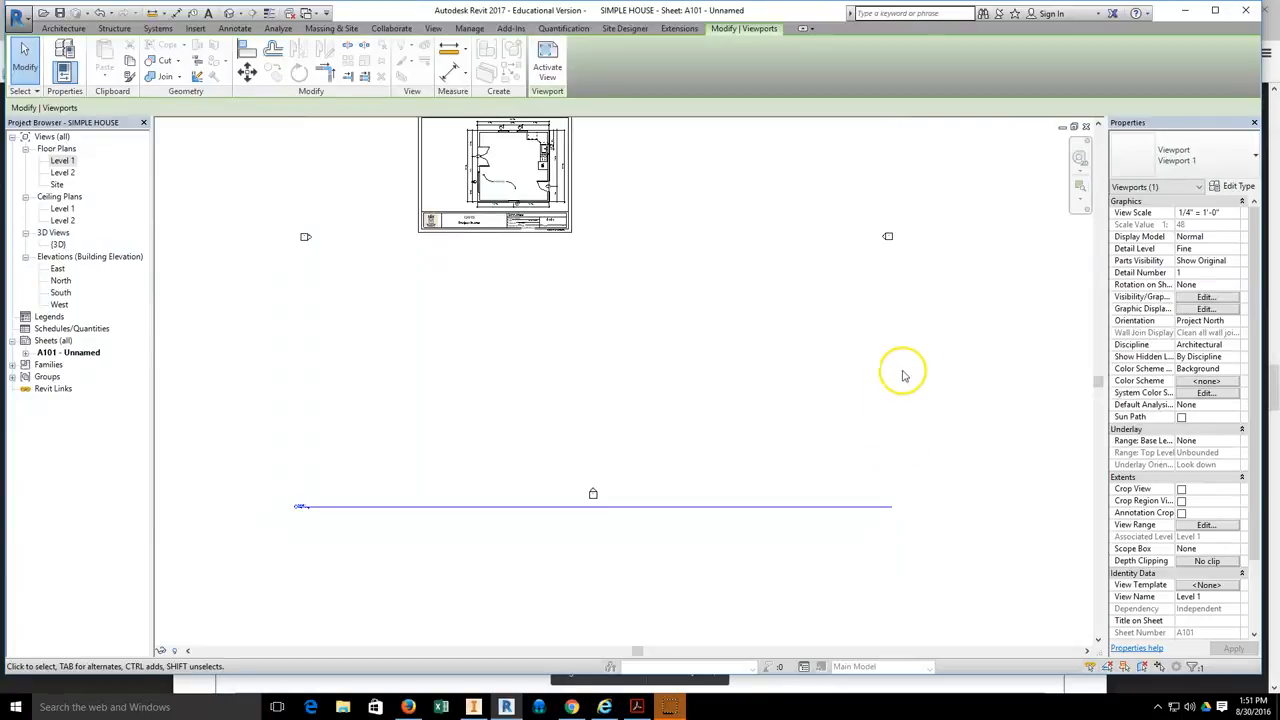
left_click(894, 386)
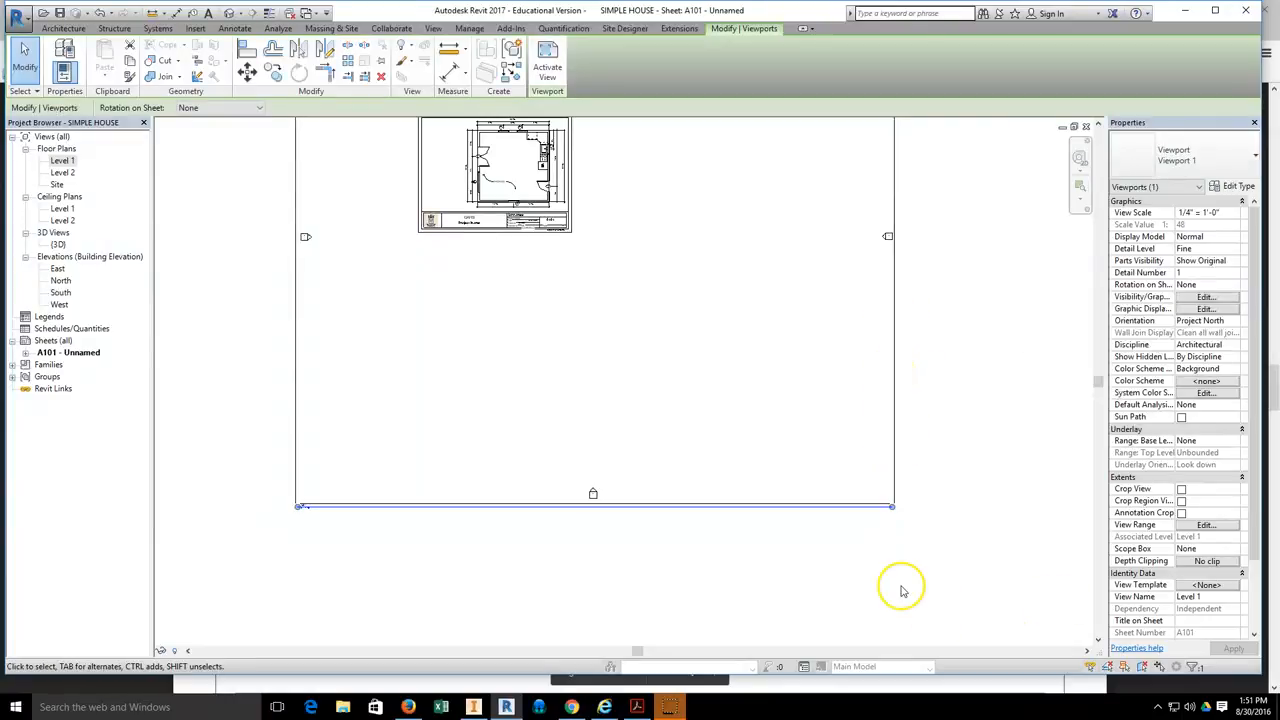
scroll(893, 516, "up", 1)
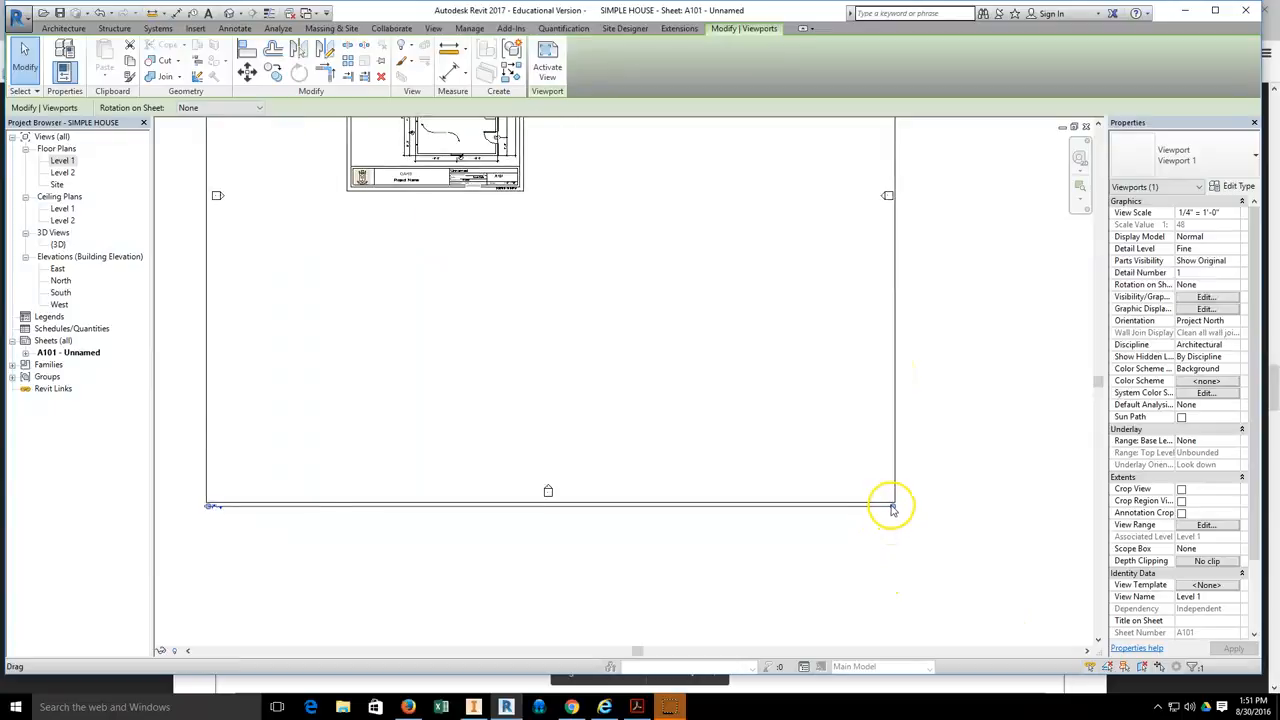
left_click_drag(893, 510, 232, 511)
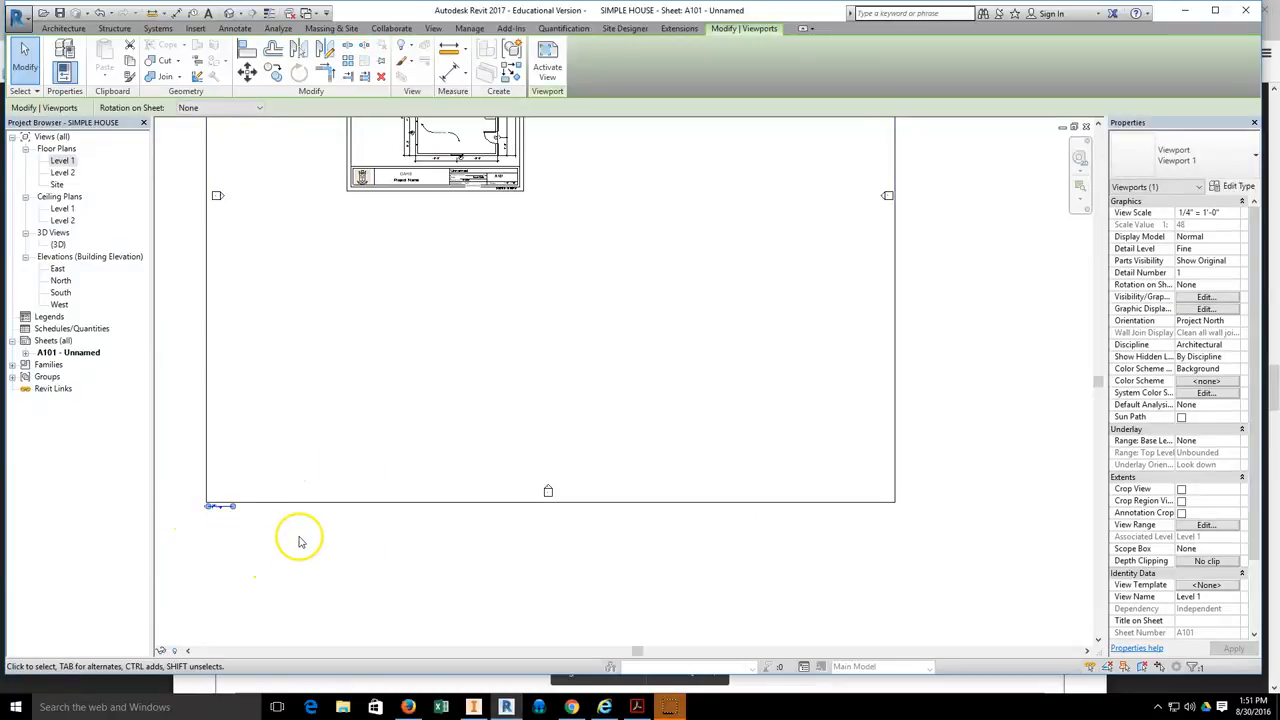
middle_click_drag(299, 541, 396, 505)
left_click(420, 546)
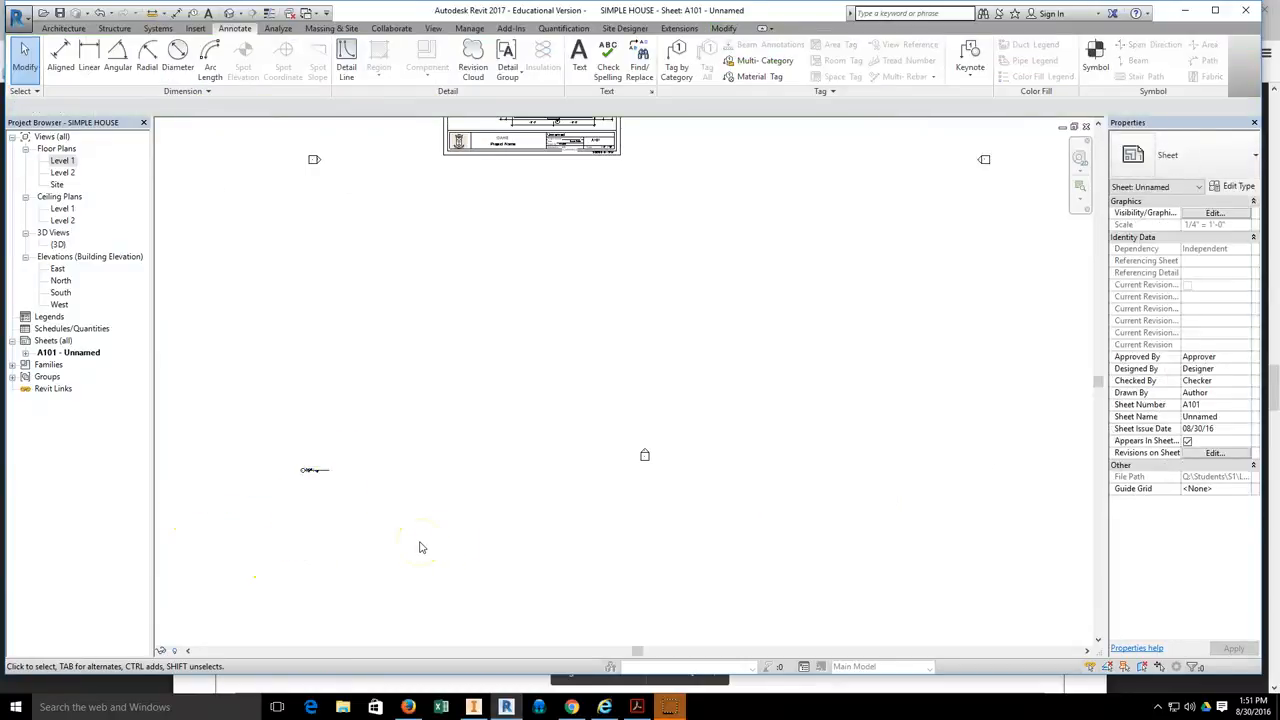
- Move the Level 1 view title onto sheet A101, above the school logo and to the left of the floor plan
middle_click_drag(413, 454, 449, 540)
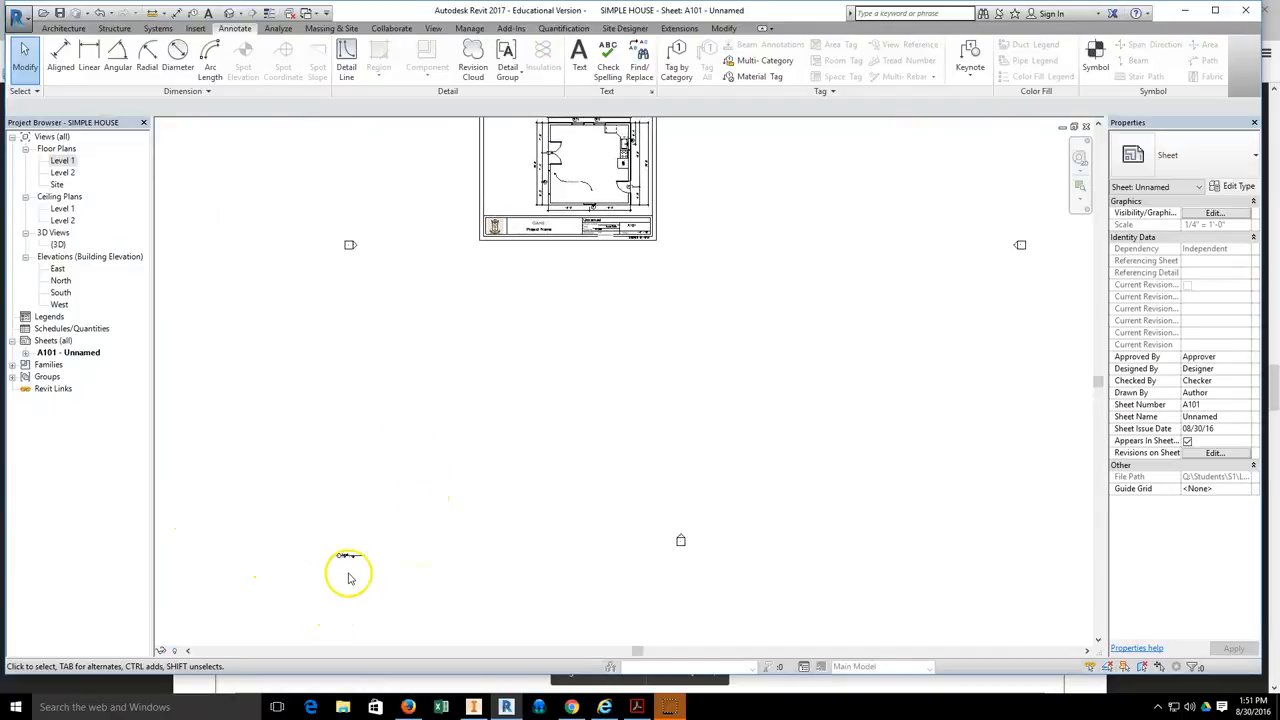
left_click(350, 556)
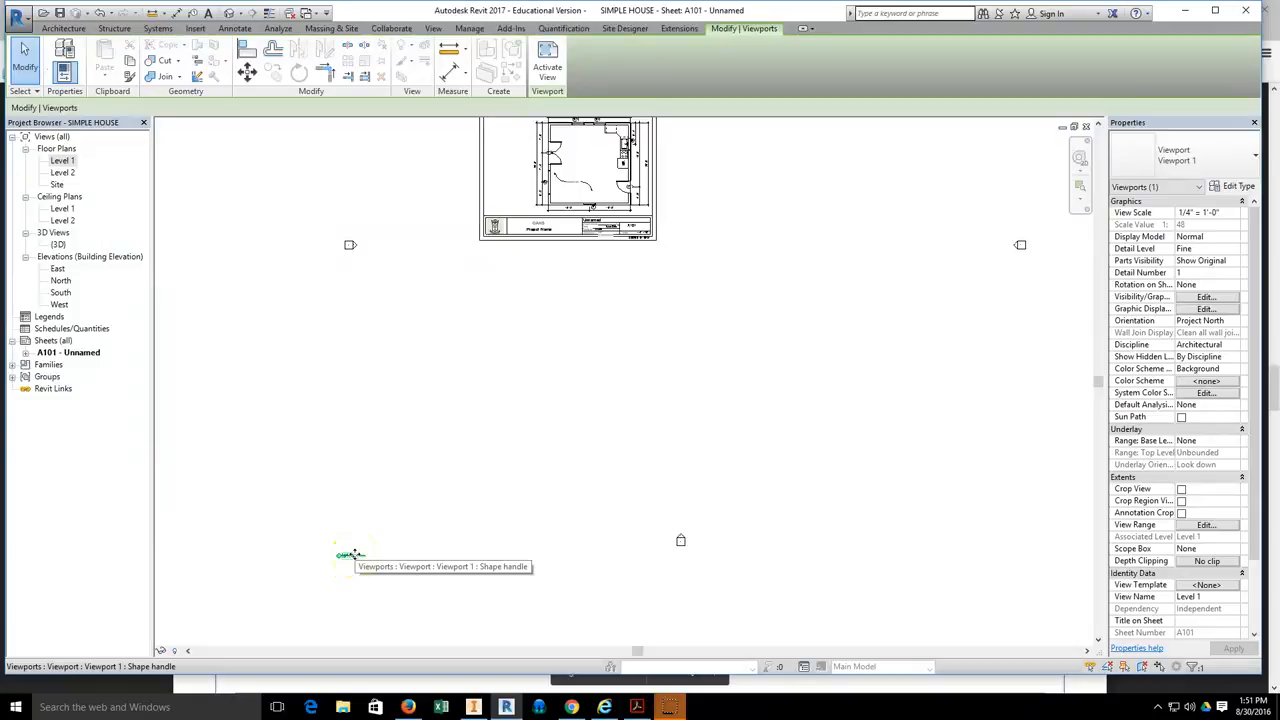
left_click_drag(350, 555, 511, 207)
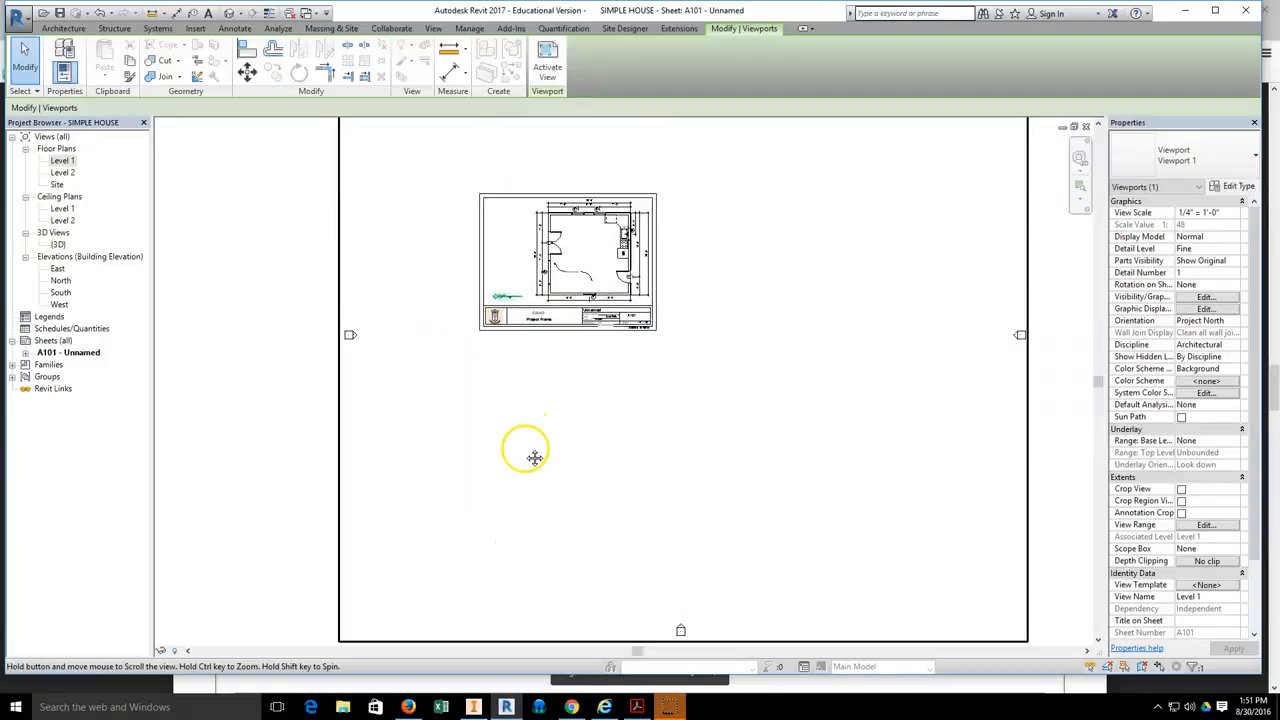
scroll(528, 318, "up", 3)
scroll(520, 312, "up", 3)
middle_click_drag(514, 309, 509, 437)
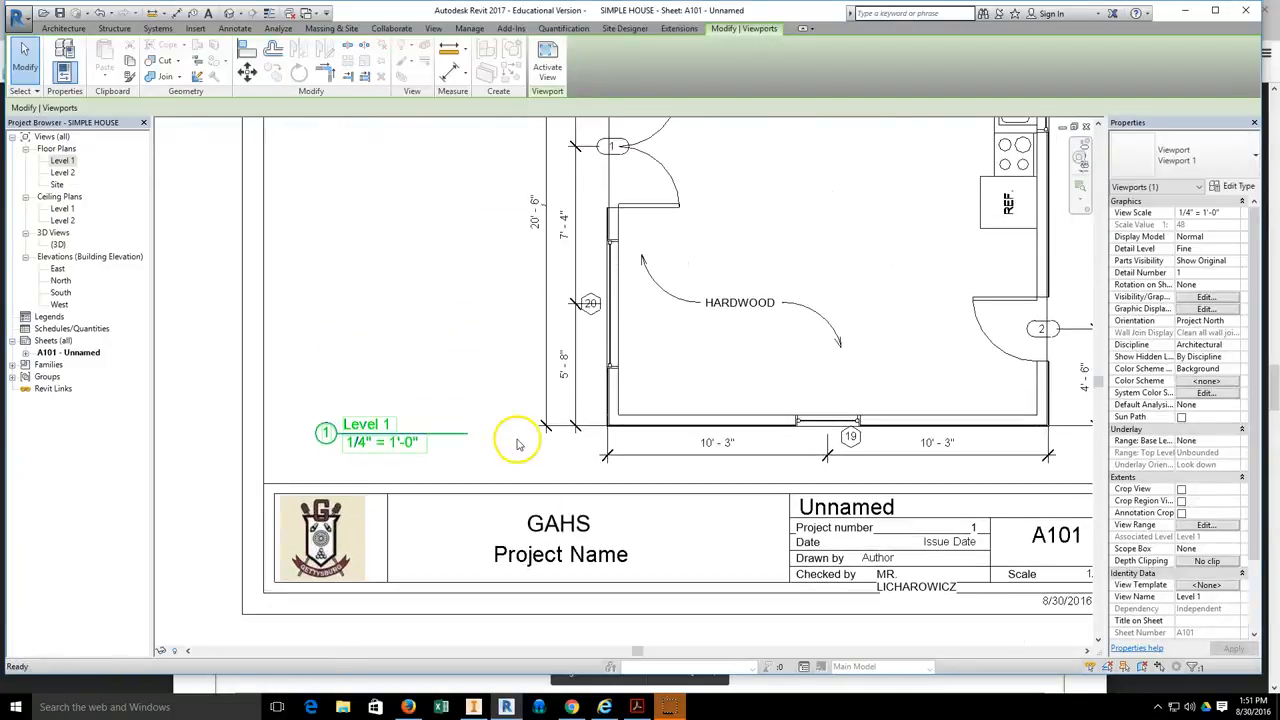
scroll(520, 445, "down", 3)
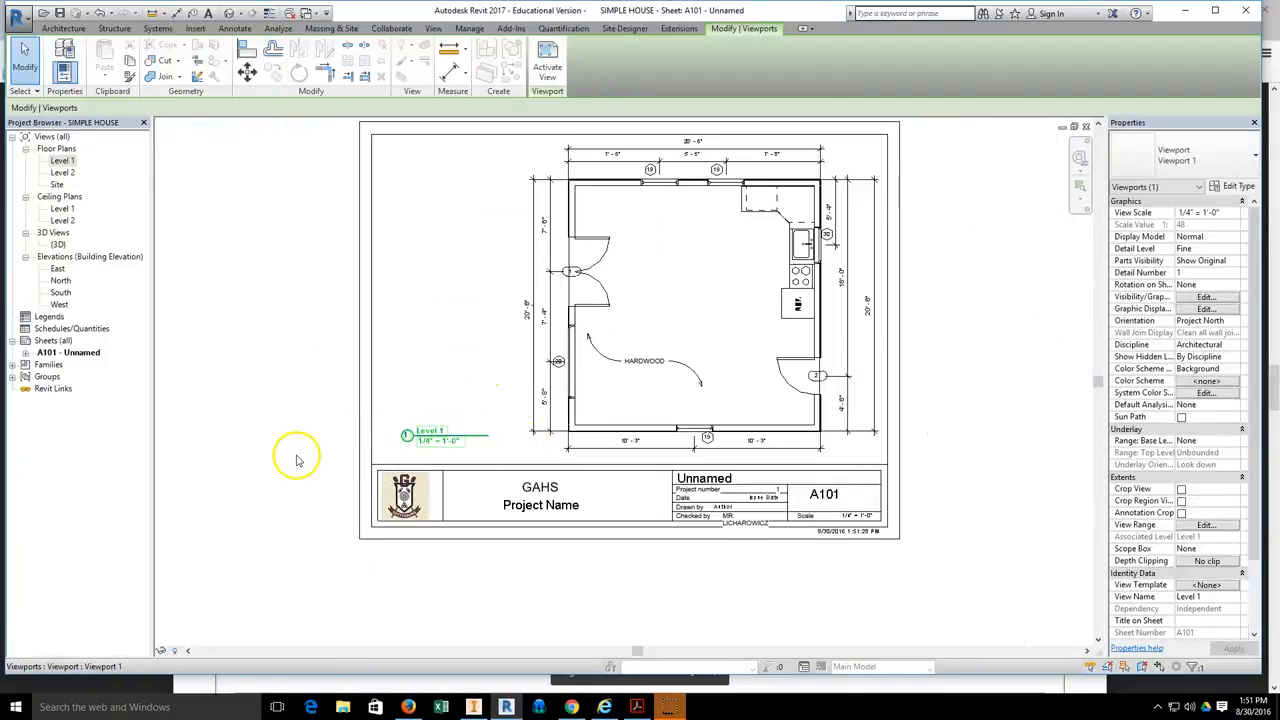
left_click(412, 436)
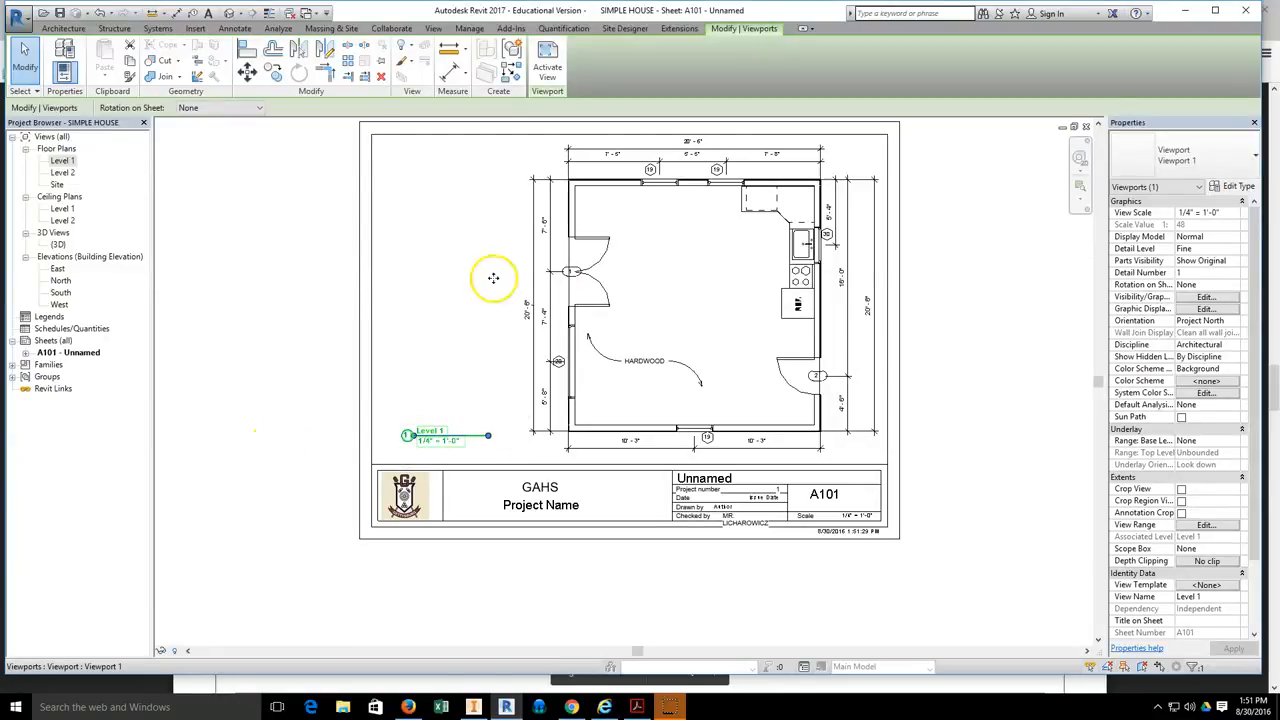
left_click(589, 581)
scroll(591, 566, "down", 2)
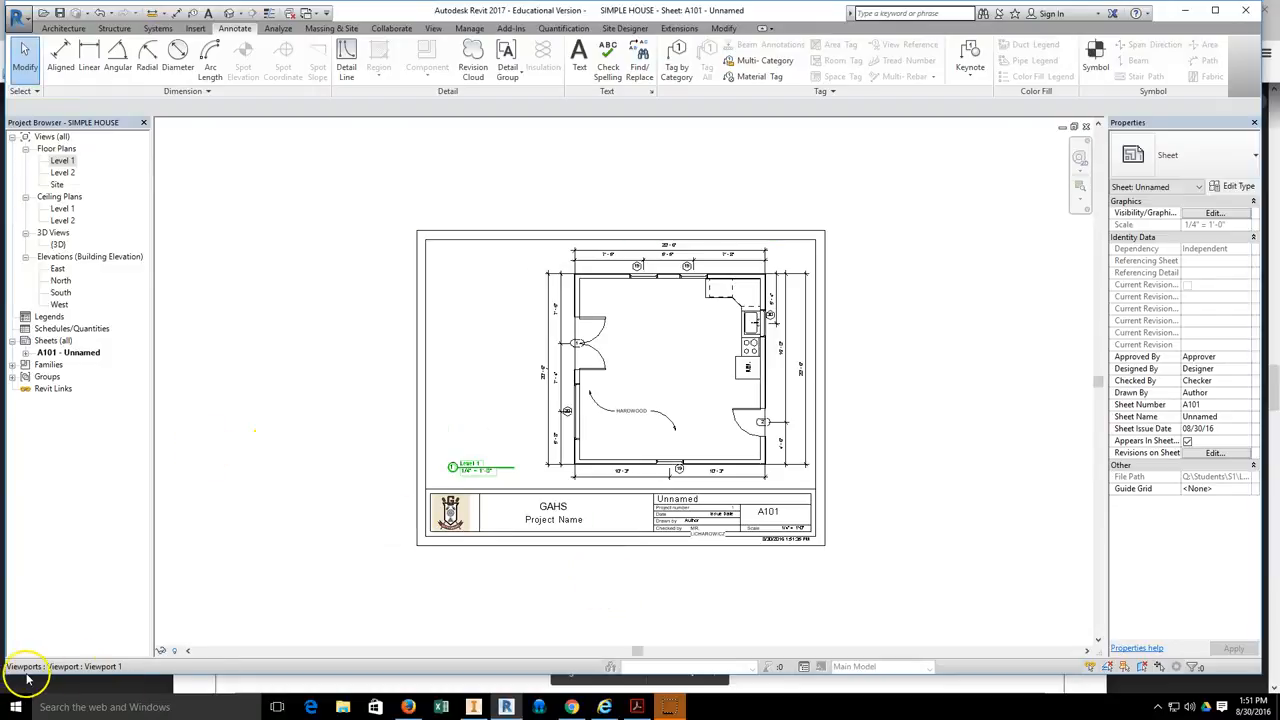
- Switch to Firefox to examine the reference PDF's 1ST FLOOR and EAST AND NORTH ELEV. sheets, and return to Revit
left_click(408, 707)
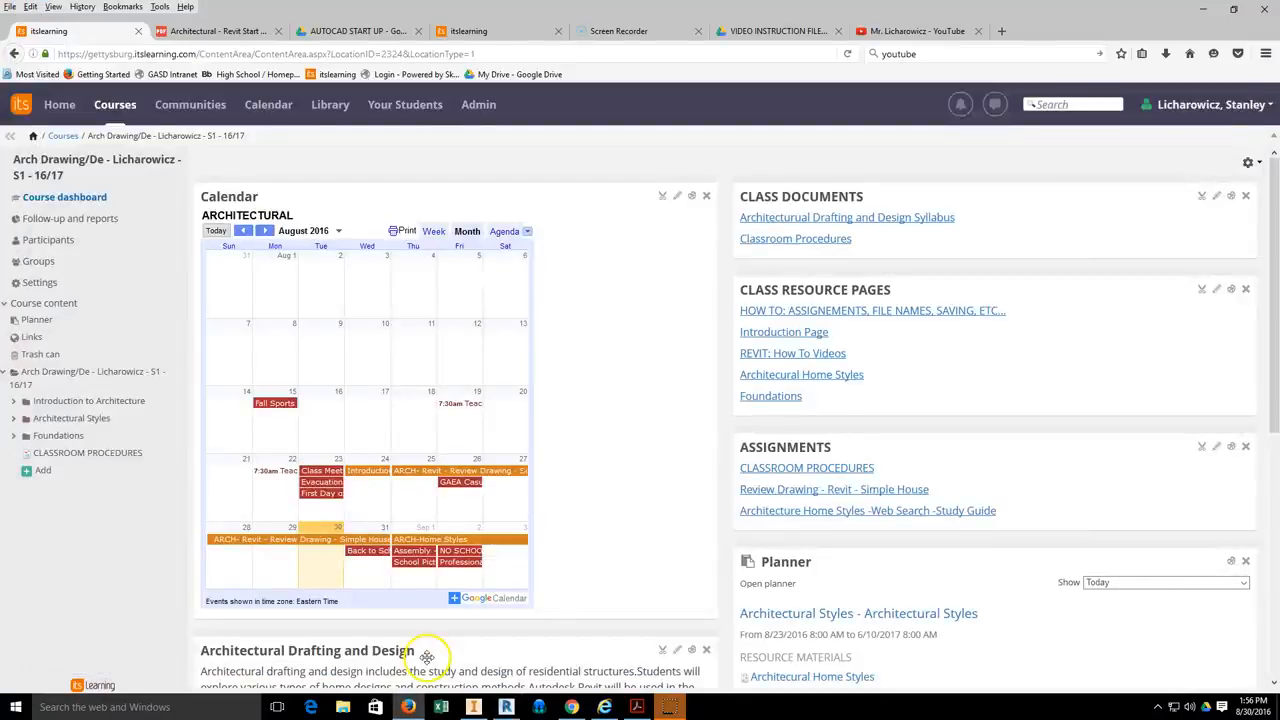
left_click(232, 31)
scroll(590, 403, "up", 5)
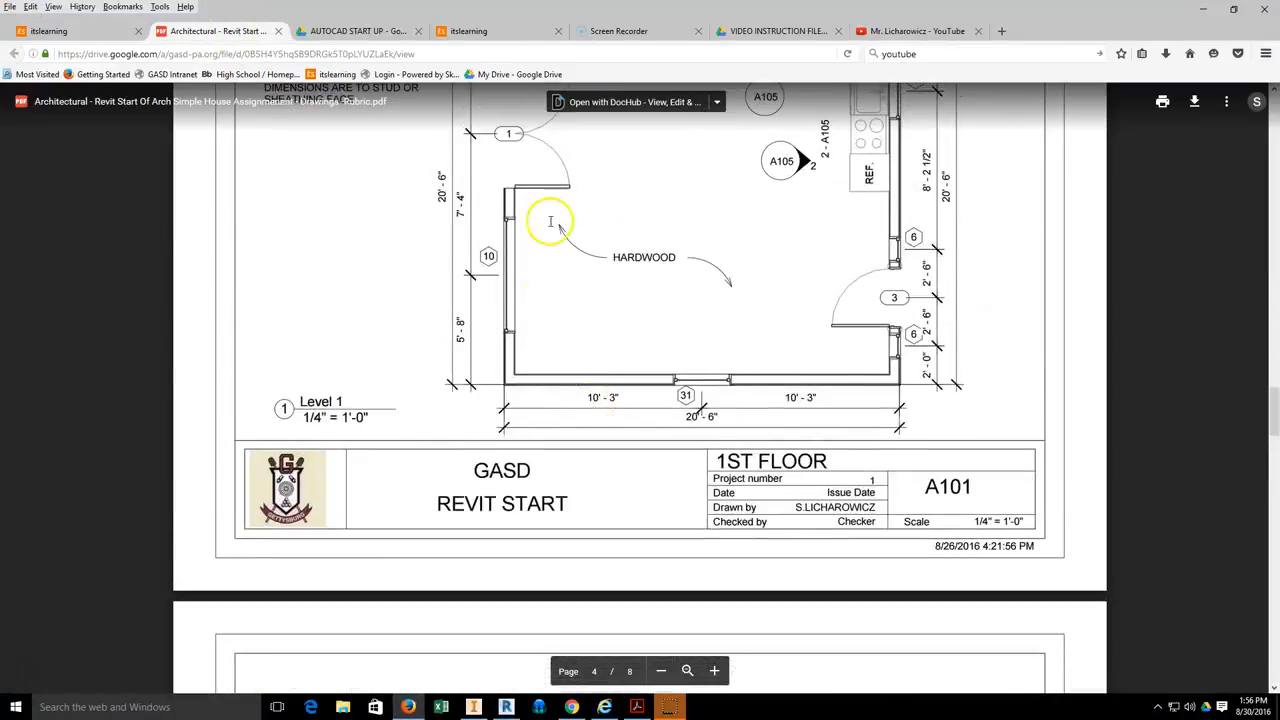
scroll(764, 224, "down", 5)
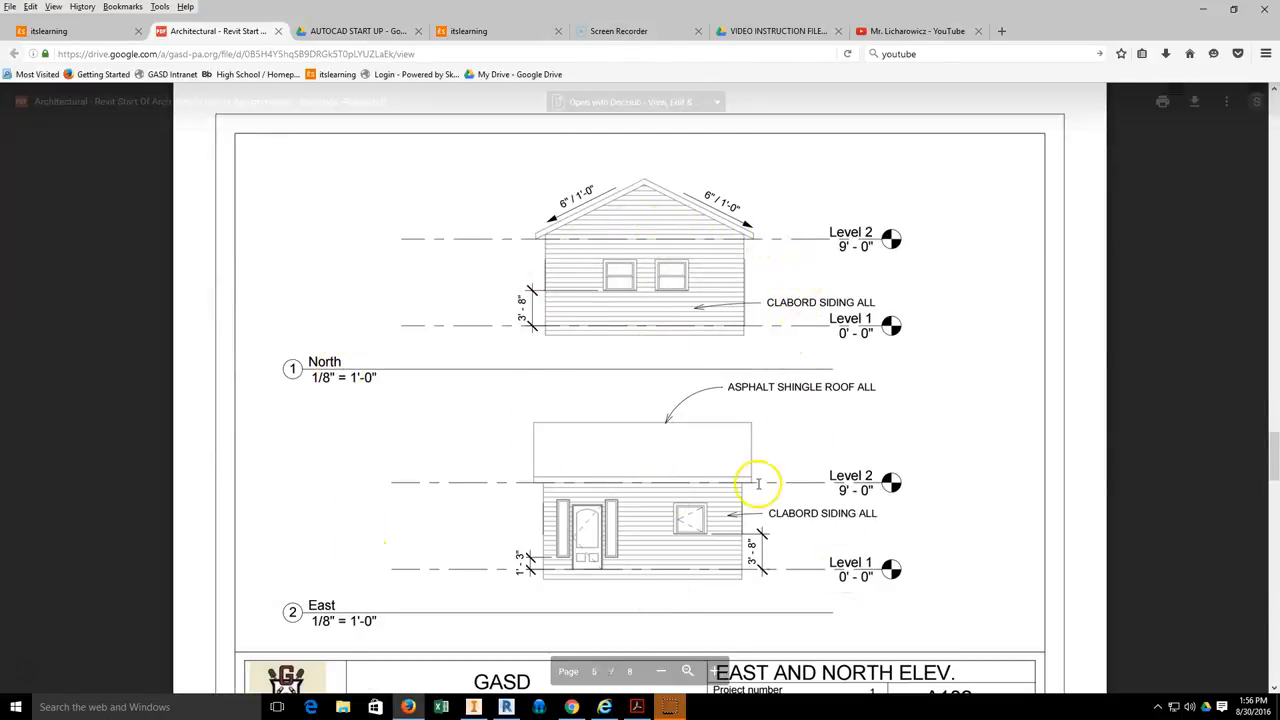
left_click(506, 707)
left_click(237, 441)
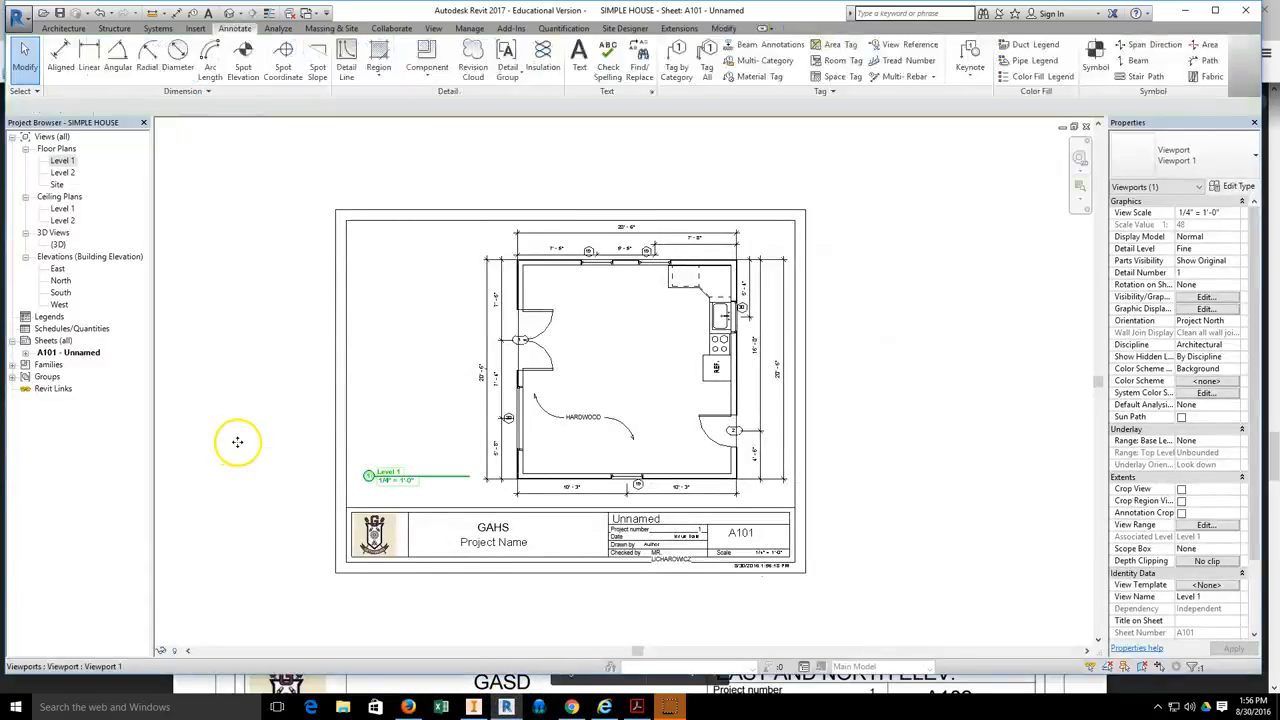
- Create a new sheet with the A 8.5 x 11 HORIZONTAL GASD titleblock
left_click(50, 341)
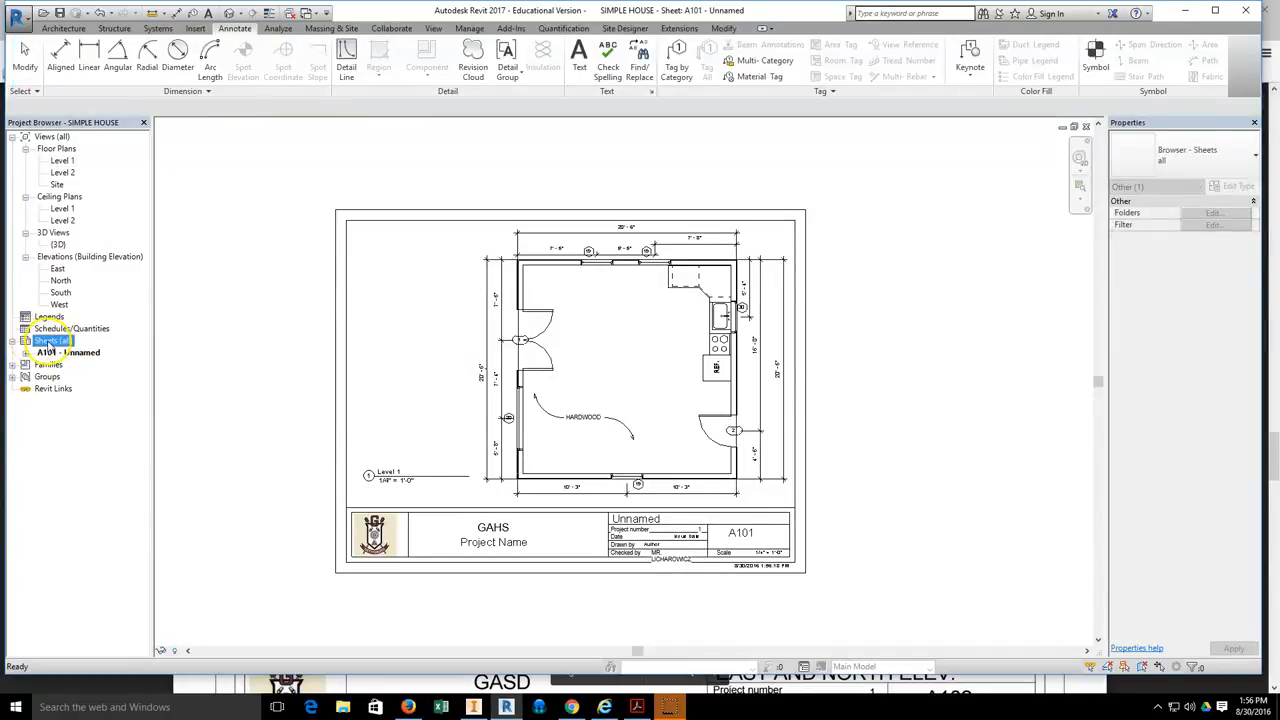
right_click(48, 345)
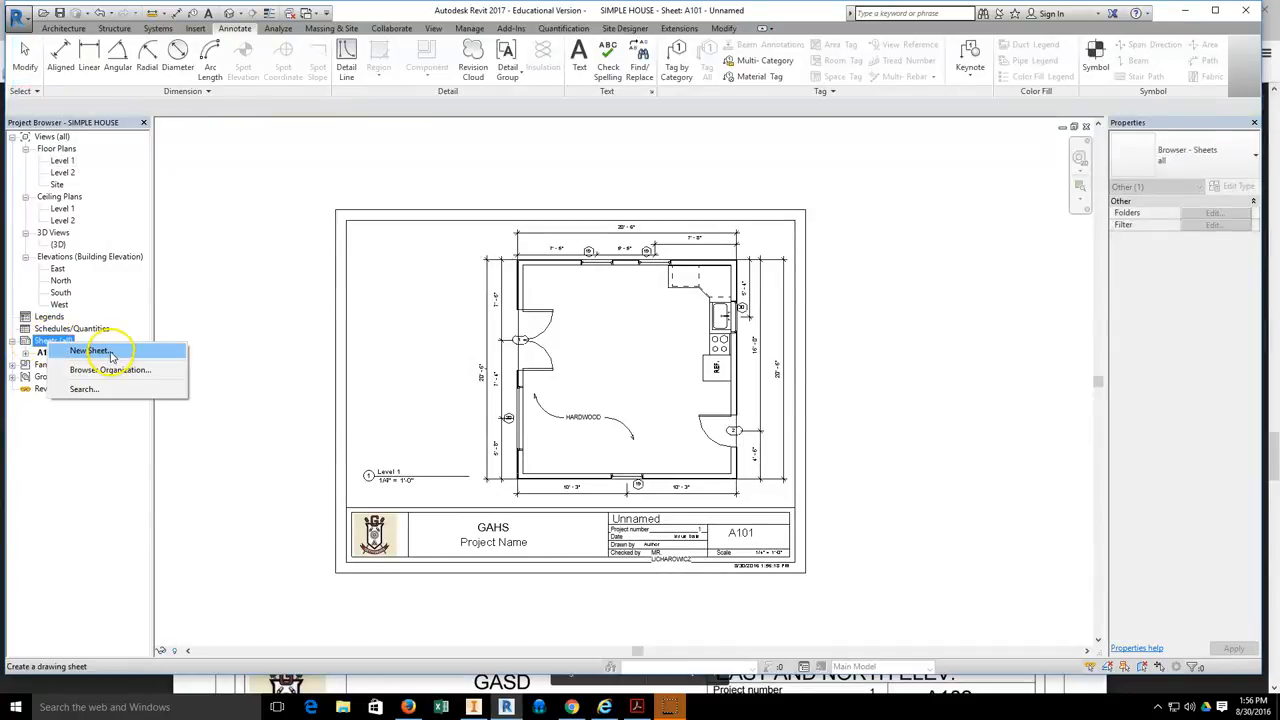
left_click(90, 351)
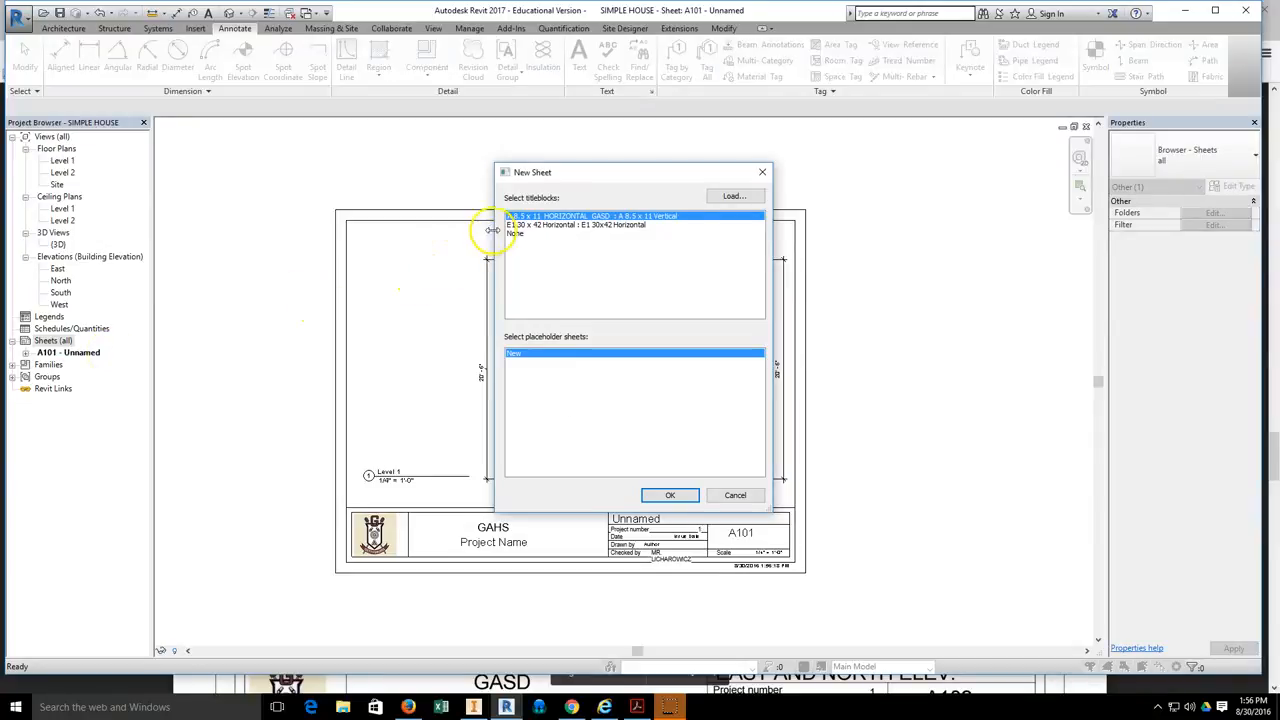
left_click(666, 496)
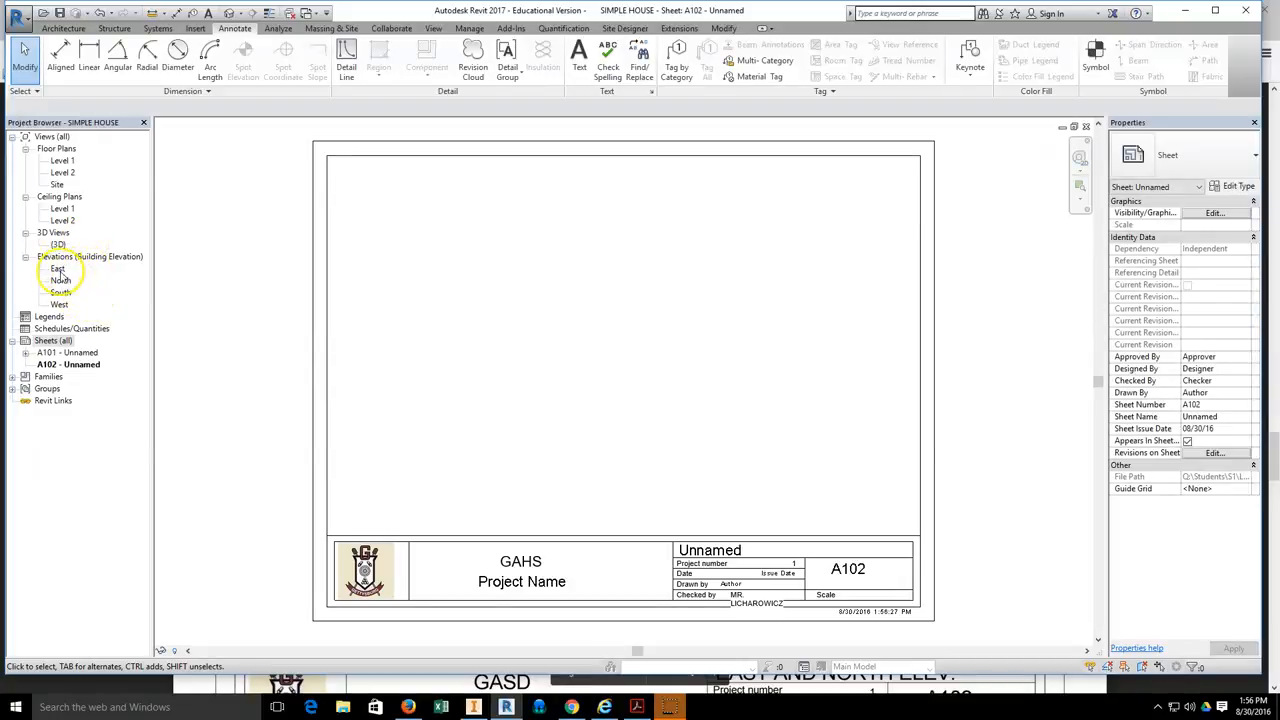
- Place the East elevation view across the upper half of sheet A102
left_click(58, 270)
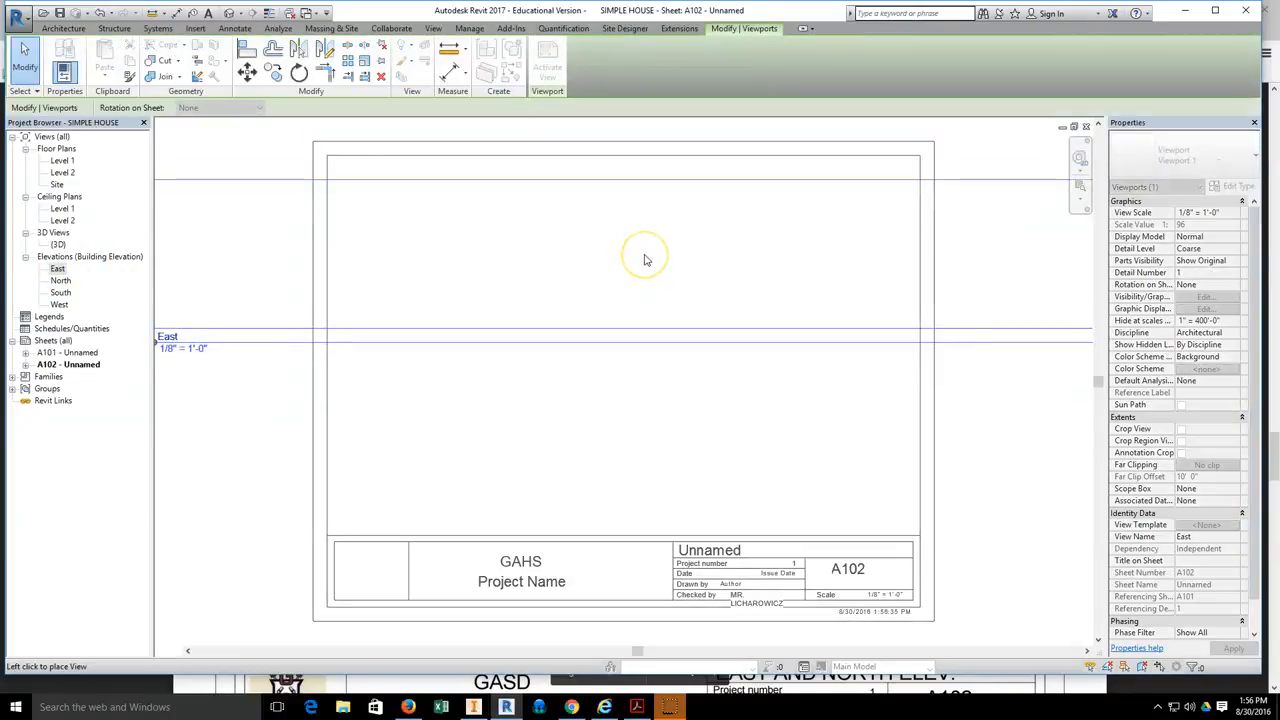
left_click(641, 252)
scroll(641, 252, "down", 2)
middle_click_drag(871, 309, 749, 323)
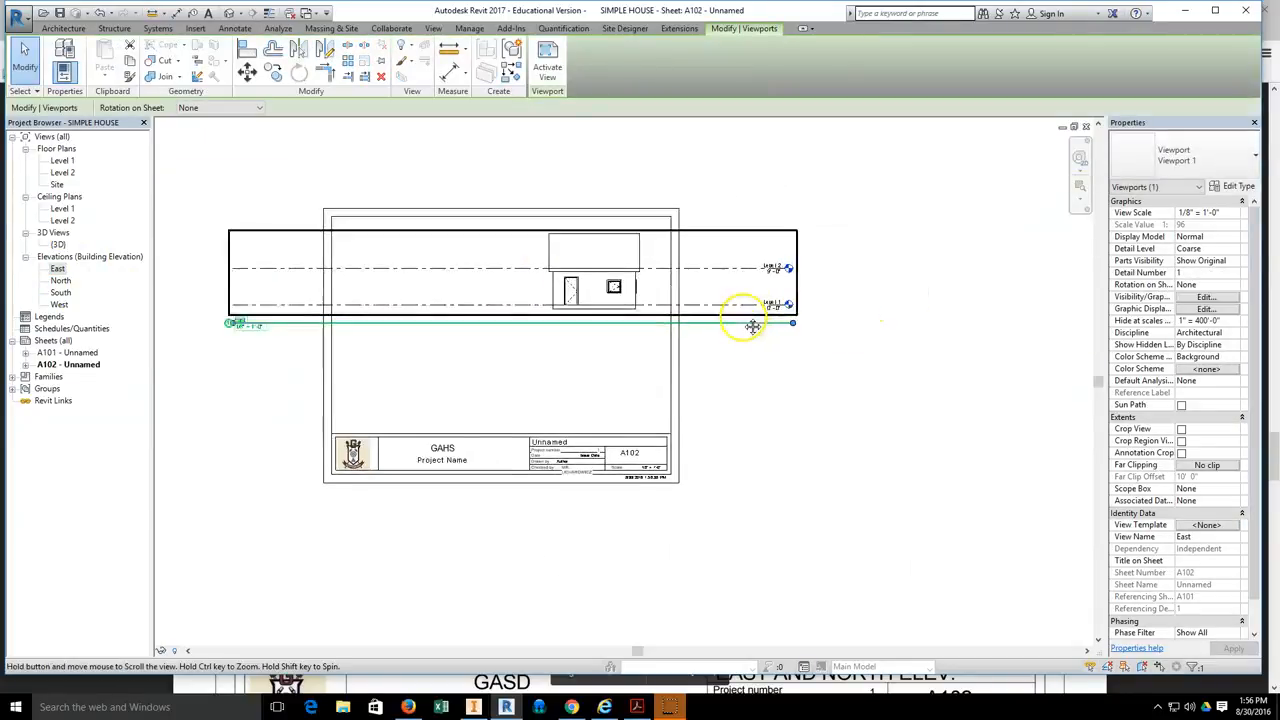
left_click(289, 323)
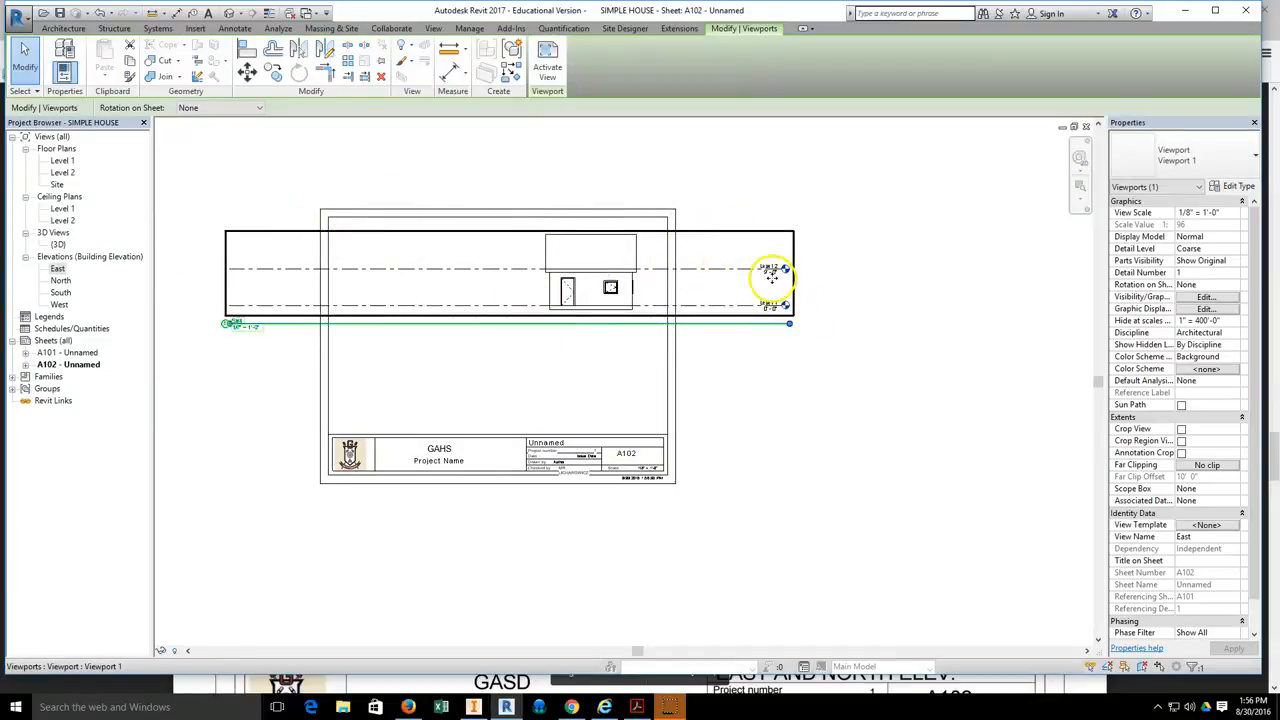
key("Escape")
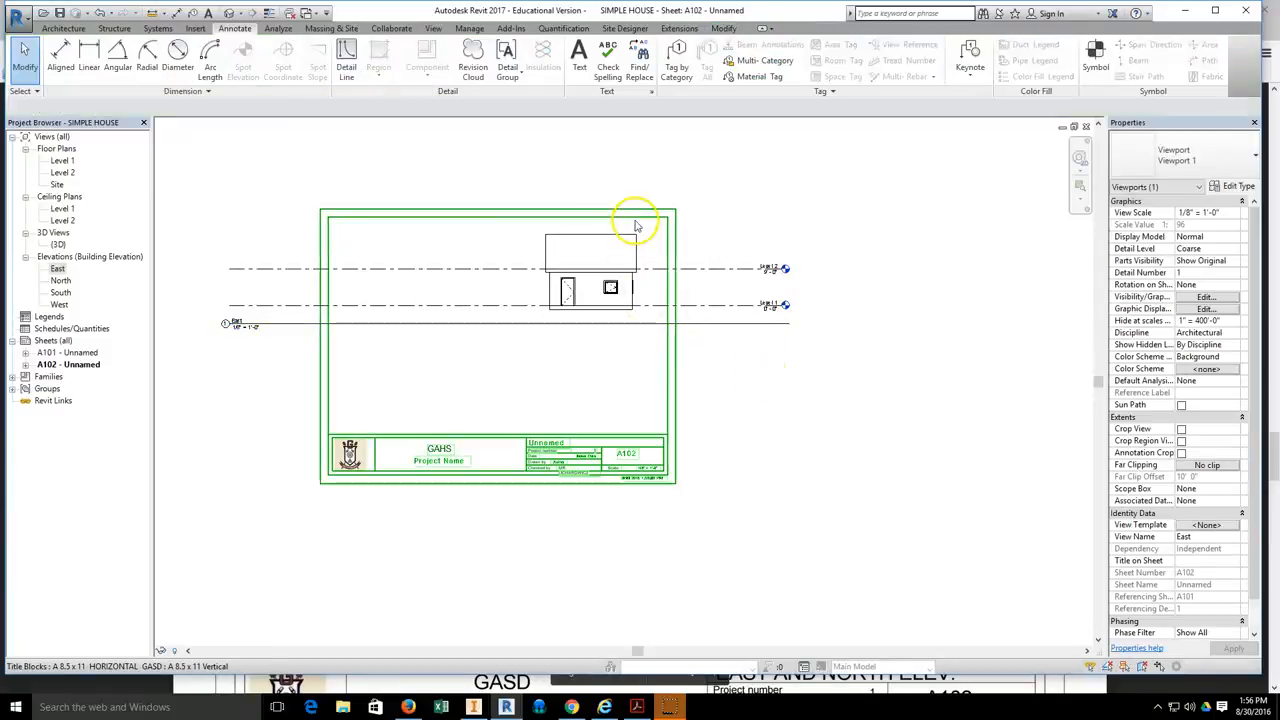
- Move sheet A102's title block to the right until the East elevation's house sits near the middle of its upper half
left_click(636, 219)
left_click_drag(617, 218, 714, 218)
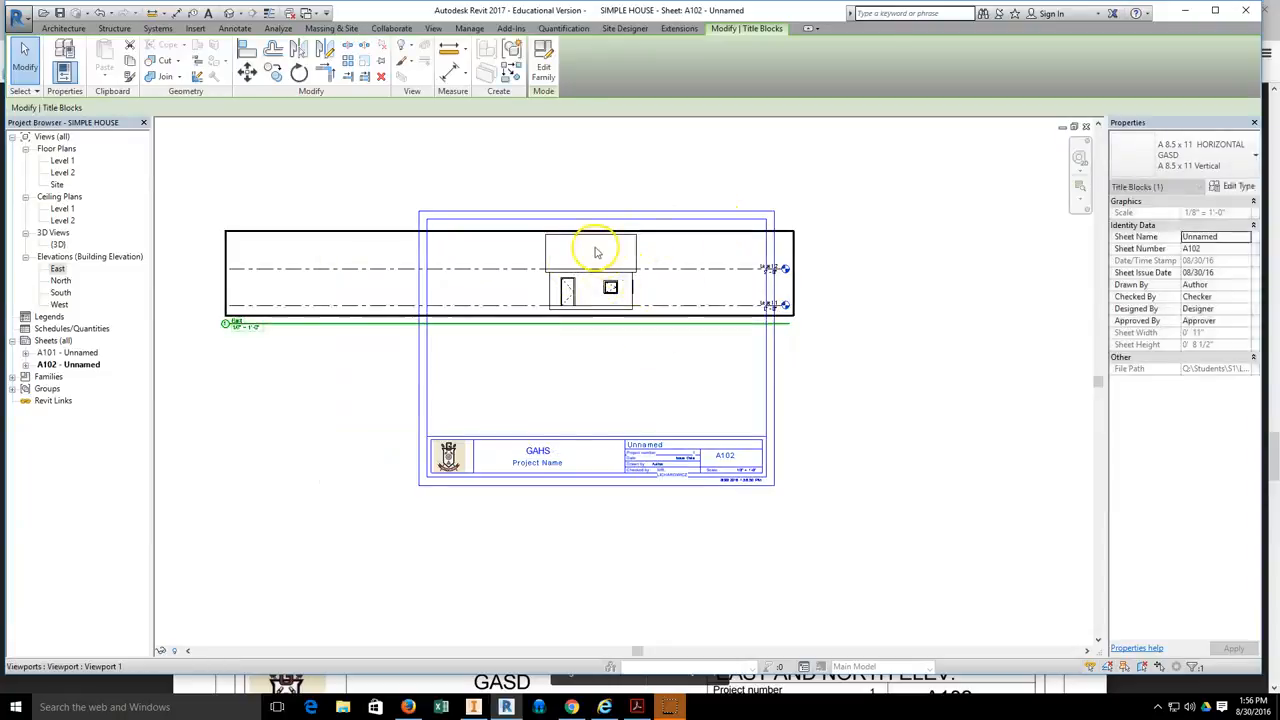
left_click(840, 397)
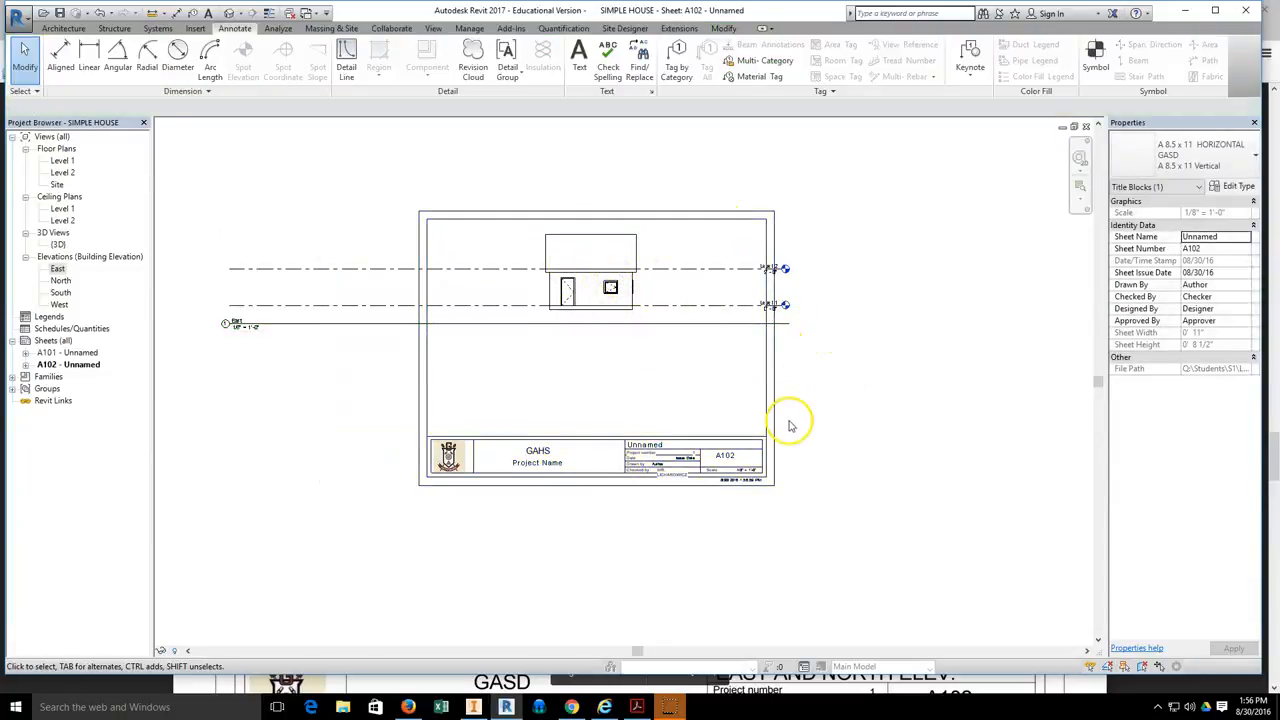
- Activate the East view on sheet A102 and shorten the right ends of the Level 1 and Level 2 lines to just beyond the house
left_click(686, 288)
right_click(689, 293)
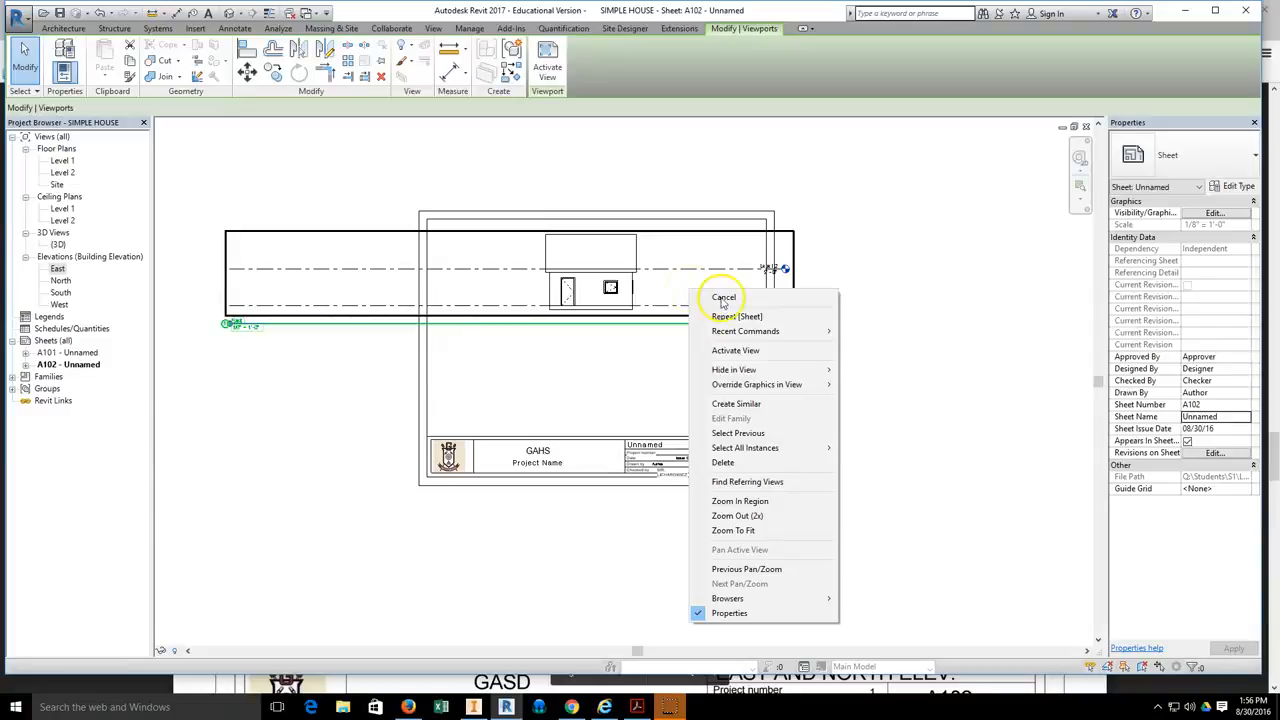
left_click(737, 352)
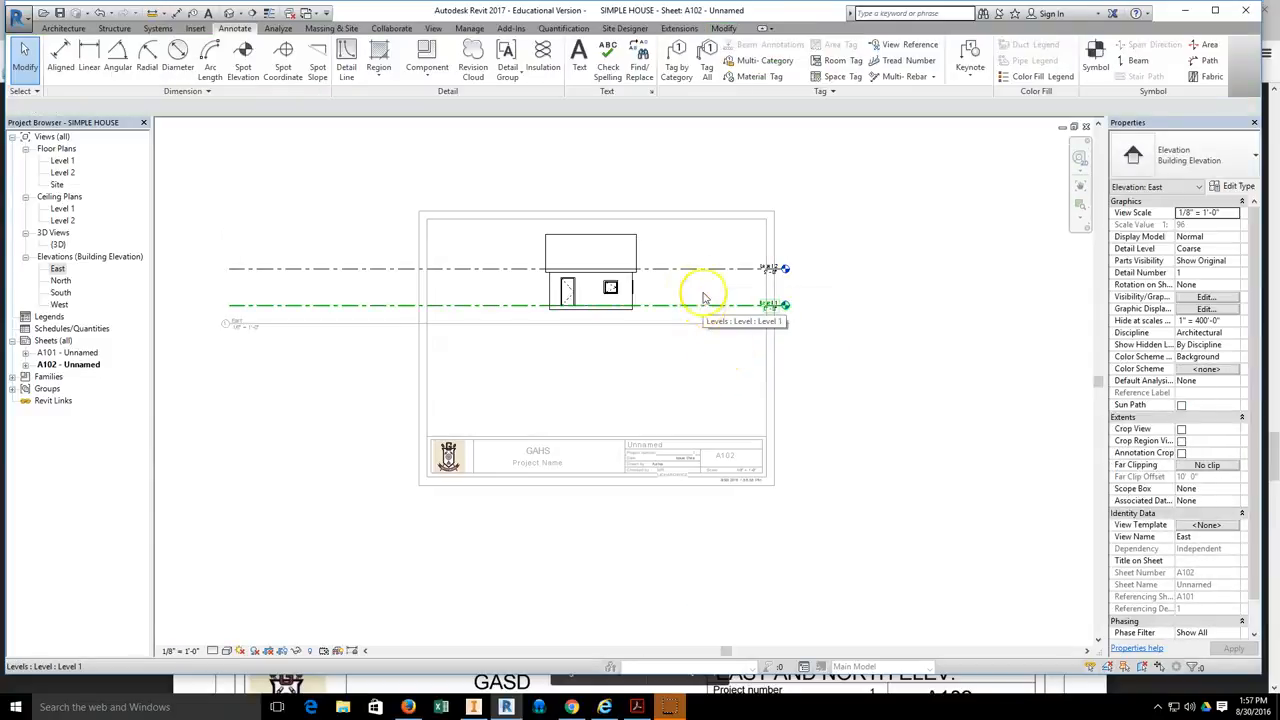
scroll(710, 314, "up", 1)
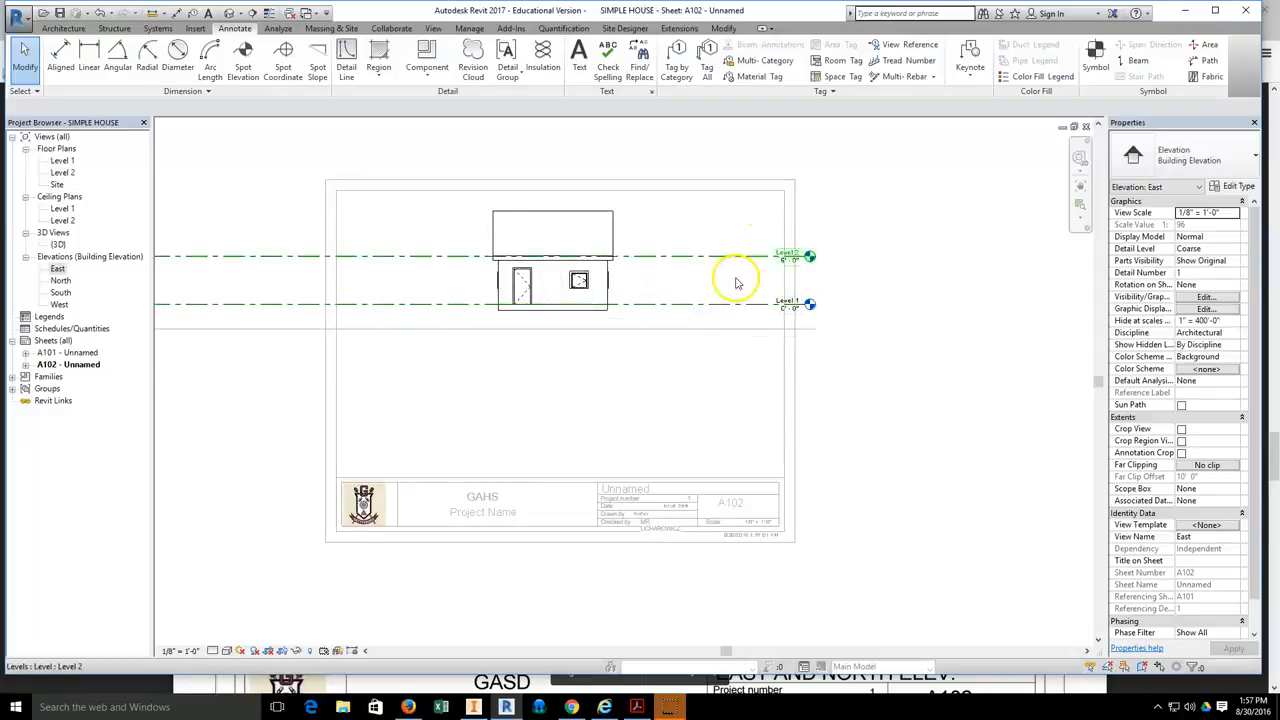
left_click(725, 311)
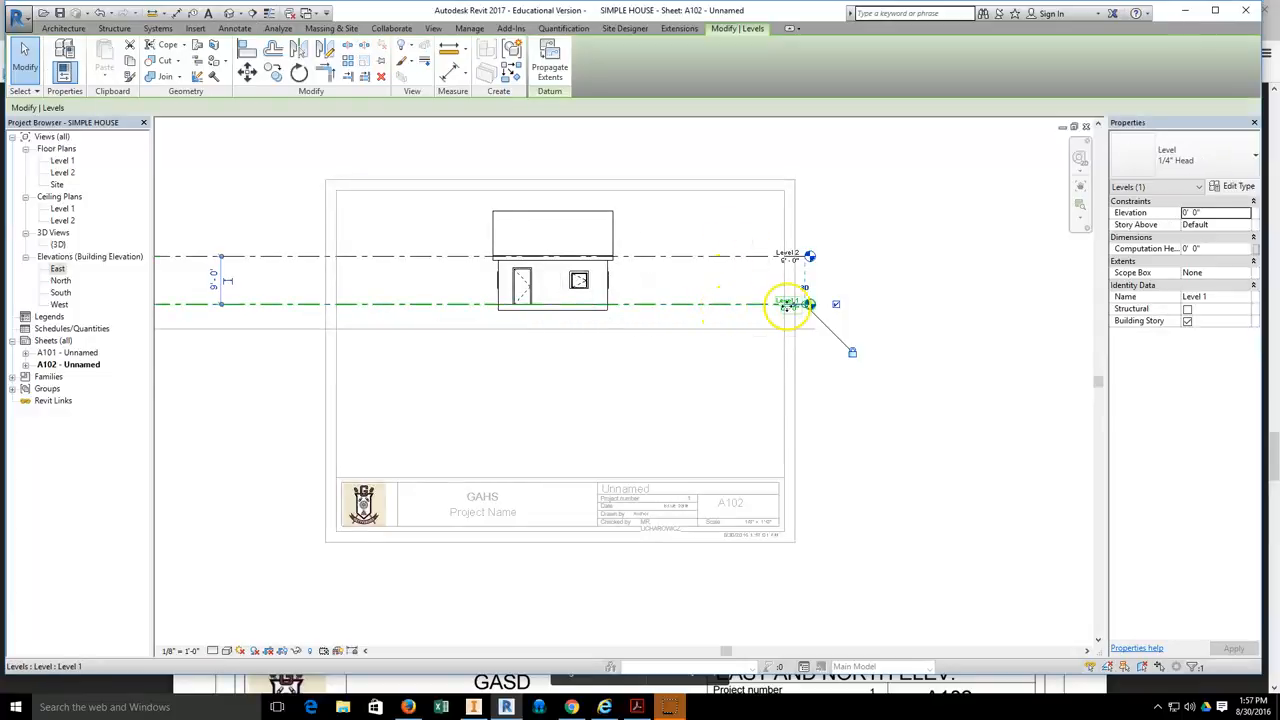
scroll(786, 309, "up", 3)
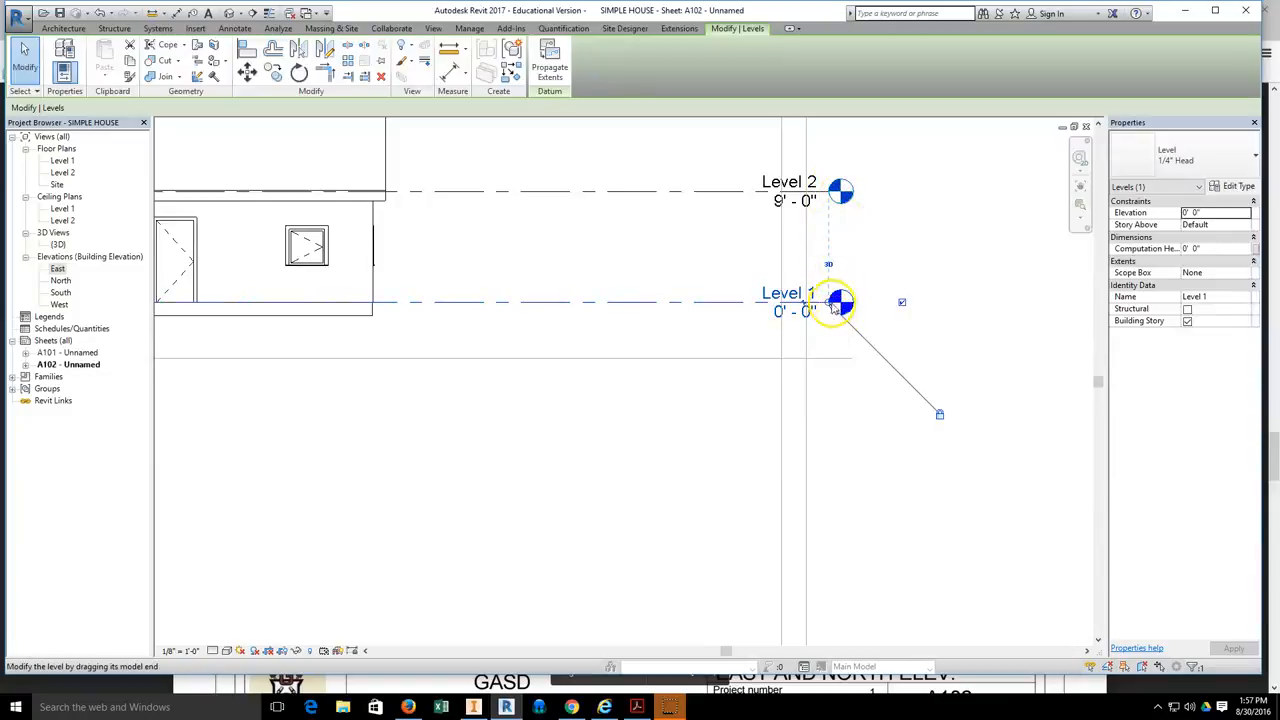
left_click_drag(830, 306, 582, 298)
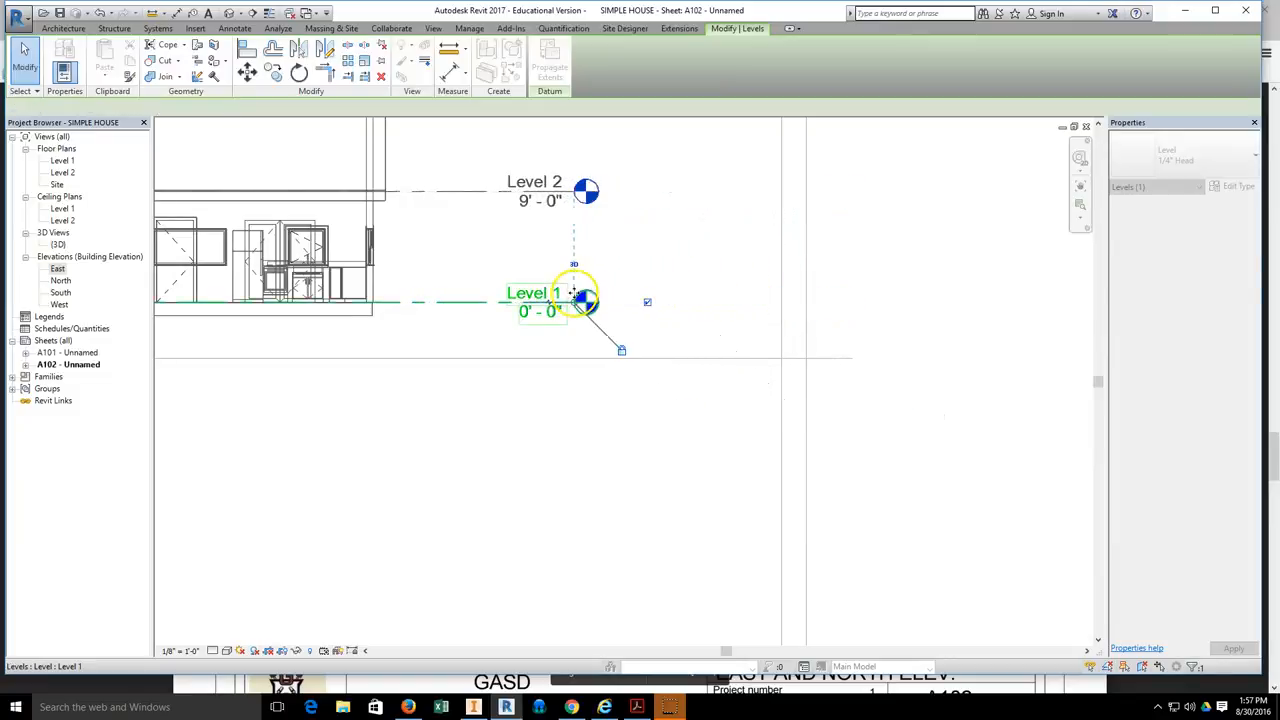
- Shorten the left ends of the East elevation's Level 1 and Level 2 lines to inside the sheet border and deactivate the view
scroll(656, 280, "down", 3)
middle_click_drag(466, 257, 666, 285)
scroll(666, 285, "down", 2)
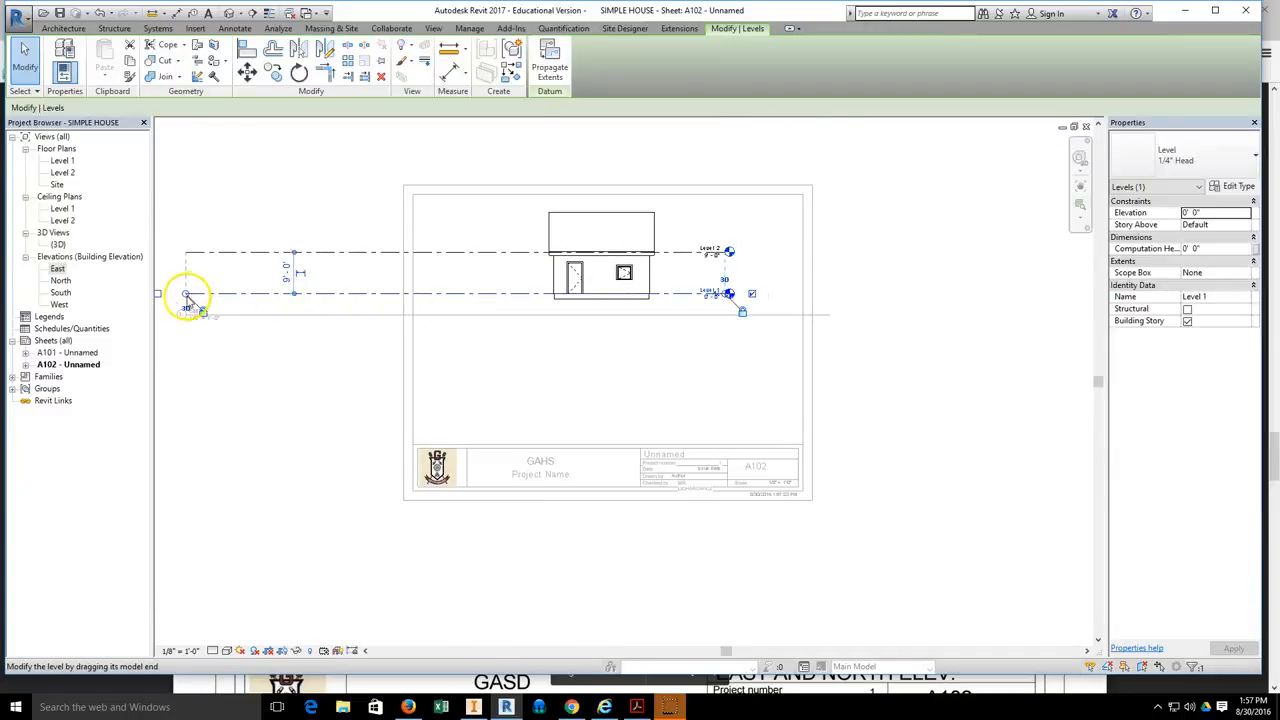
left_click_drag(186, 297, 474, 293)
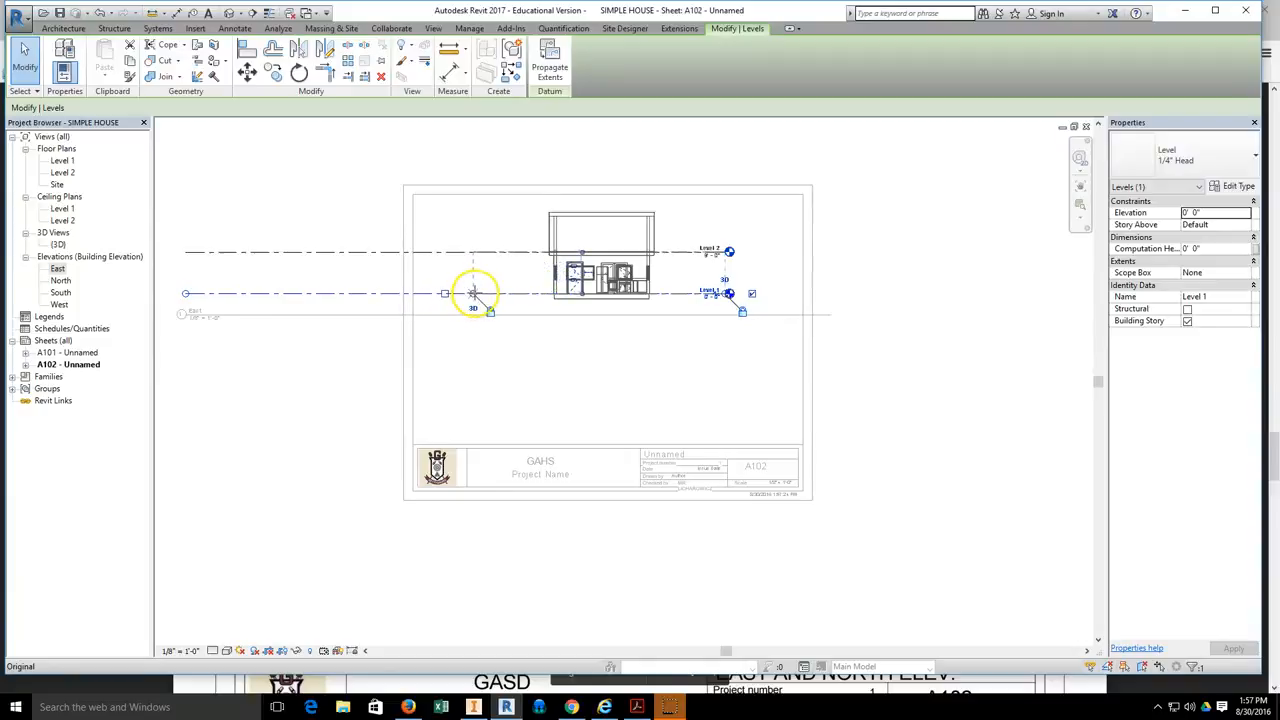
left_click(535, 378)
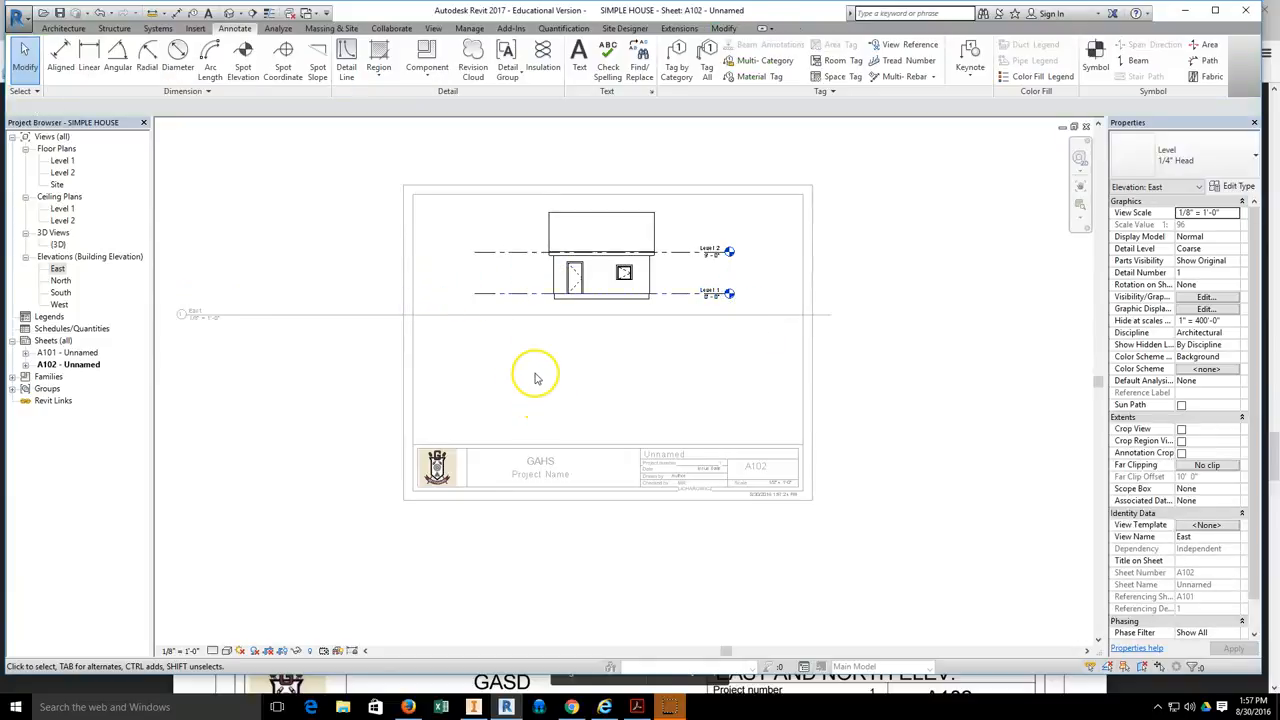
right_click(322, 380)
left_click(357, 443)
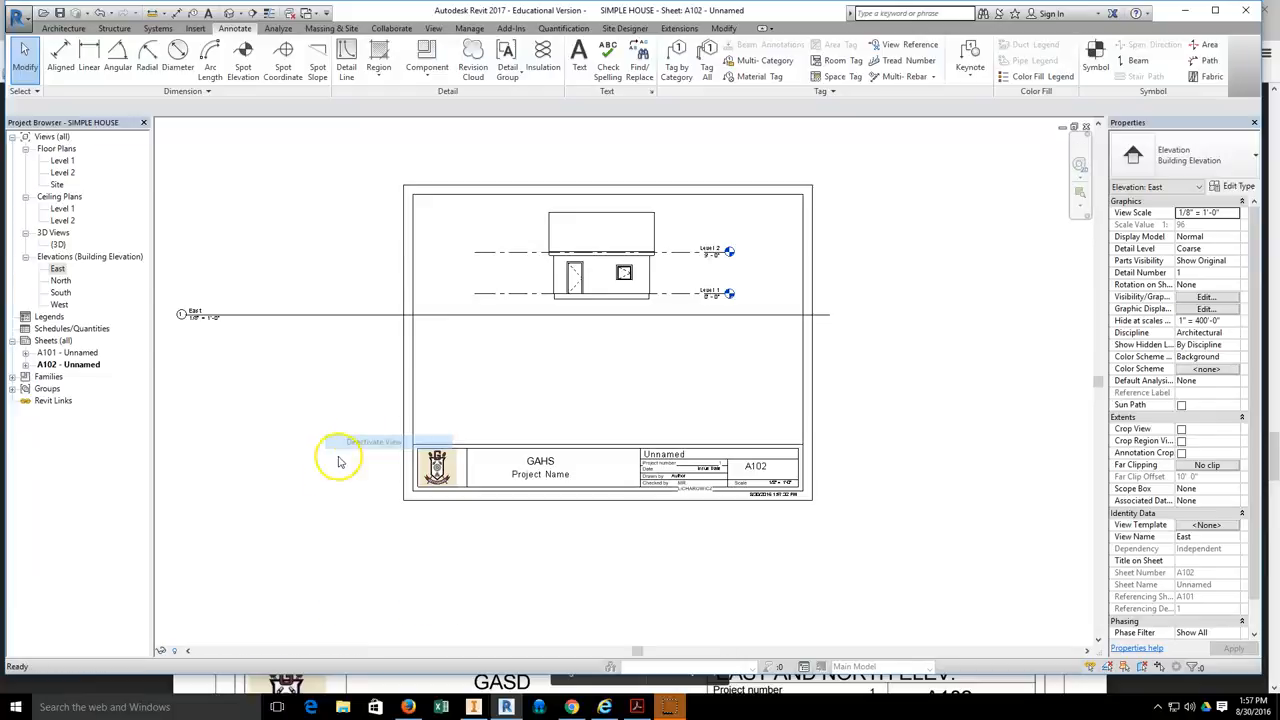
- Shorten the East view title line and move the title onto the sheet, below the left end of the East elevation
left_click(251, 315)
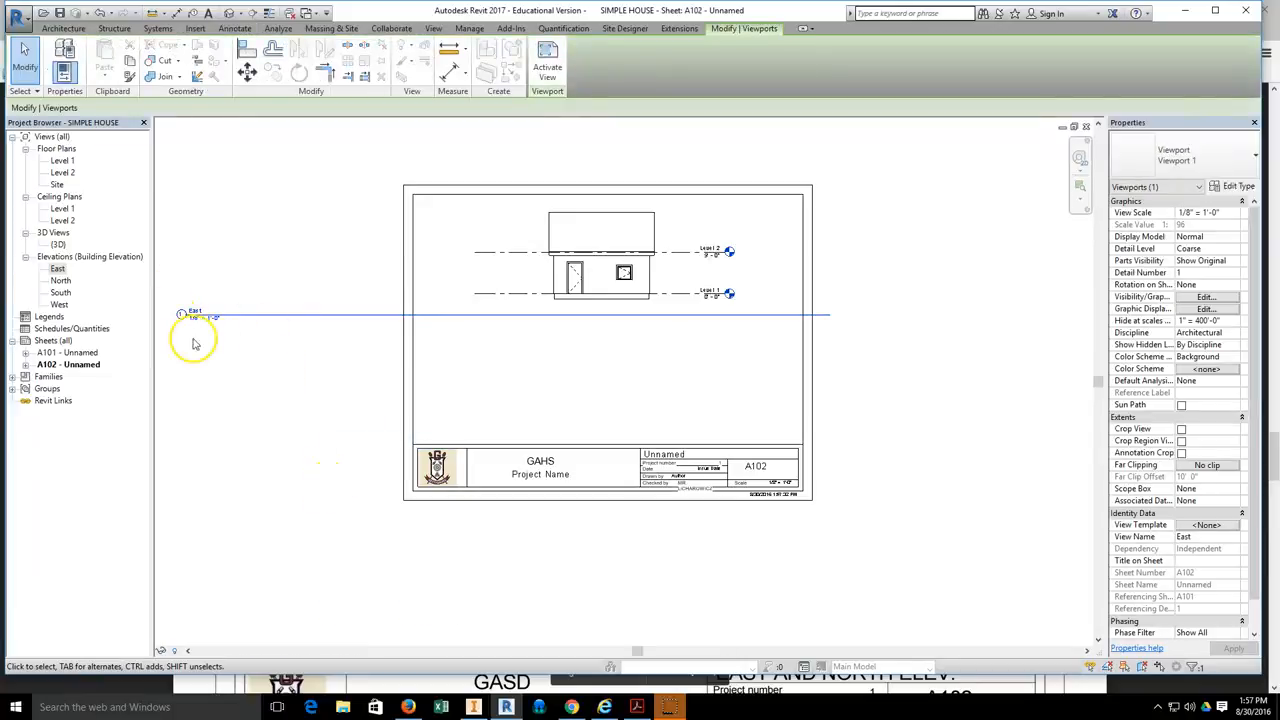
left_click(490, 231)
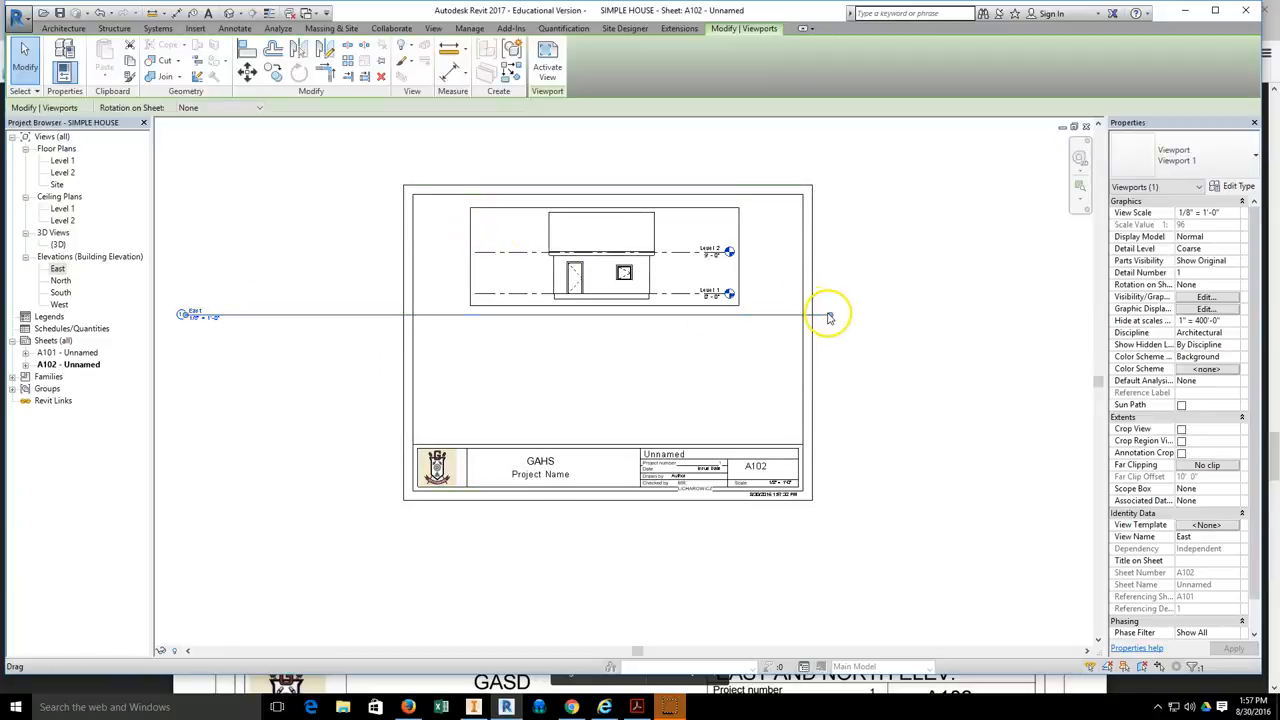
left_click_drag(830, 317, 714, 320)
left_click_drag(477, 320, 238, 317)
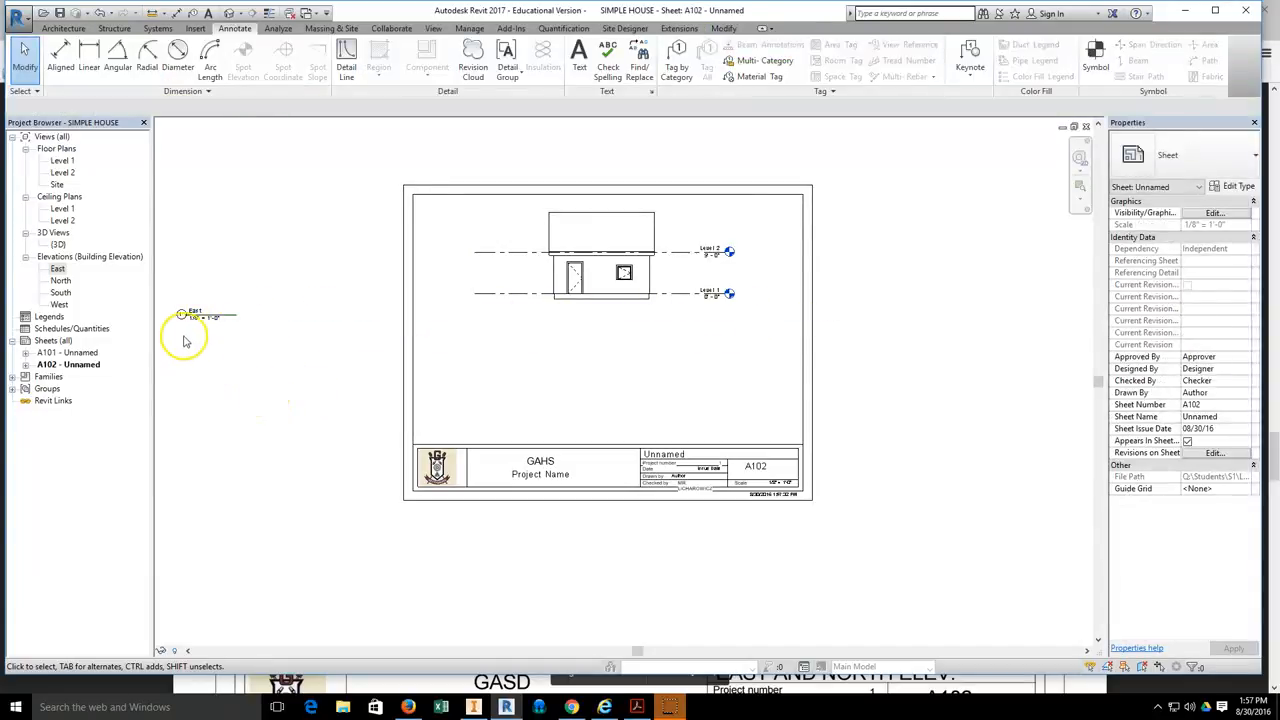
mouse_move(200, 314)
left_mouse_down()
mouse_move(337, 337)
mouse_move(472, 304)
left_mouse_up()
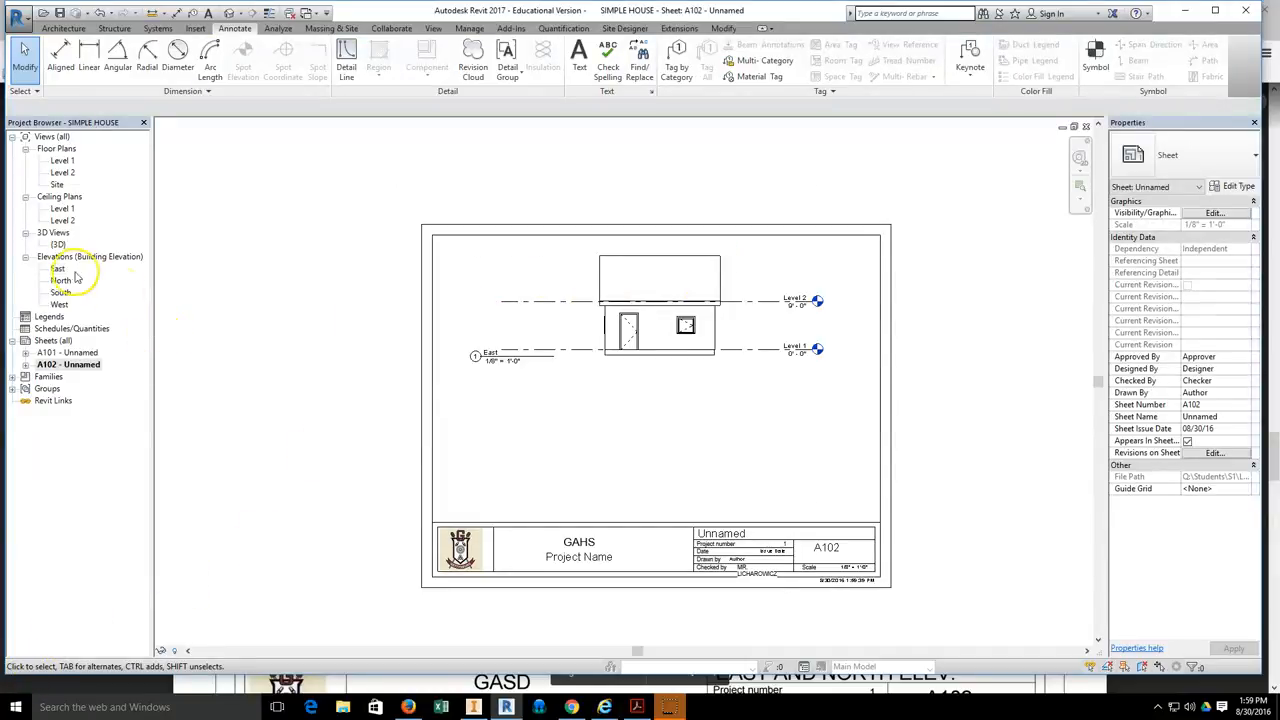
- Place the North elevation on sheet A102 below the East elevation, with its house lined up beneath the East one
left_click(61, 281)
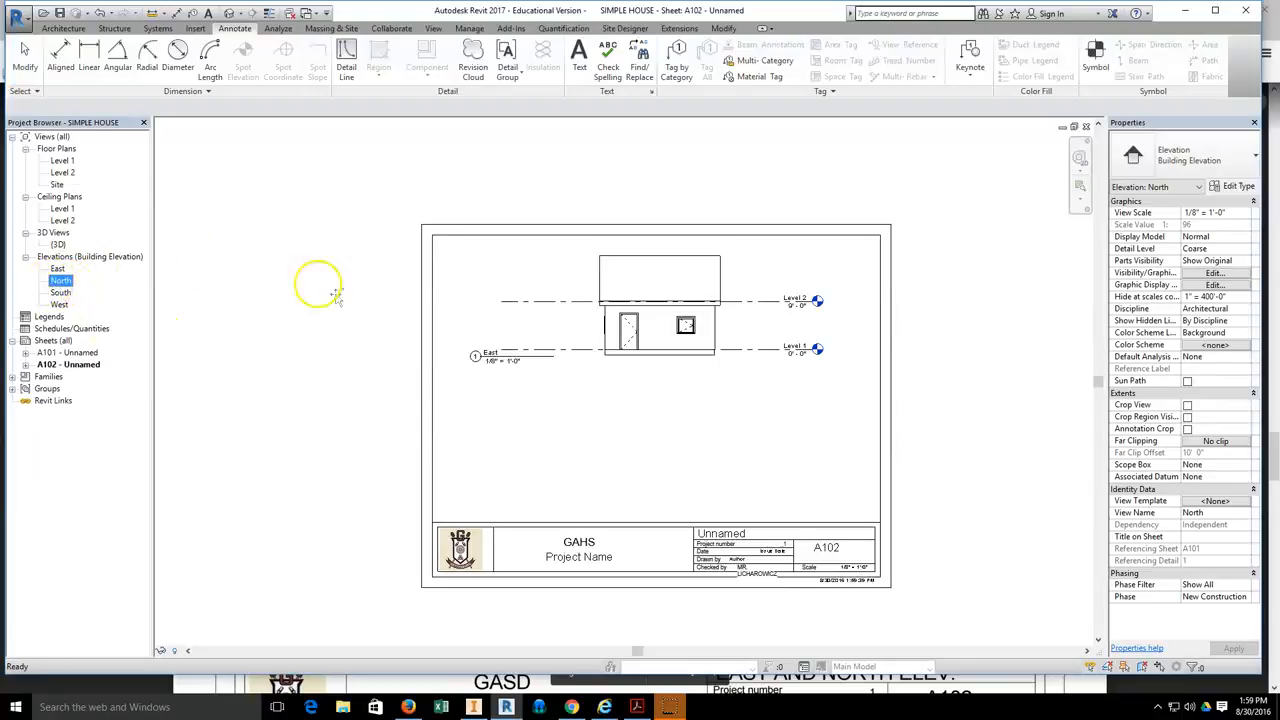
left_click(656, 438)
scroll(727, 423, "down", 2)
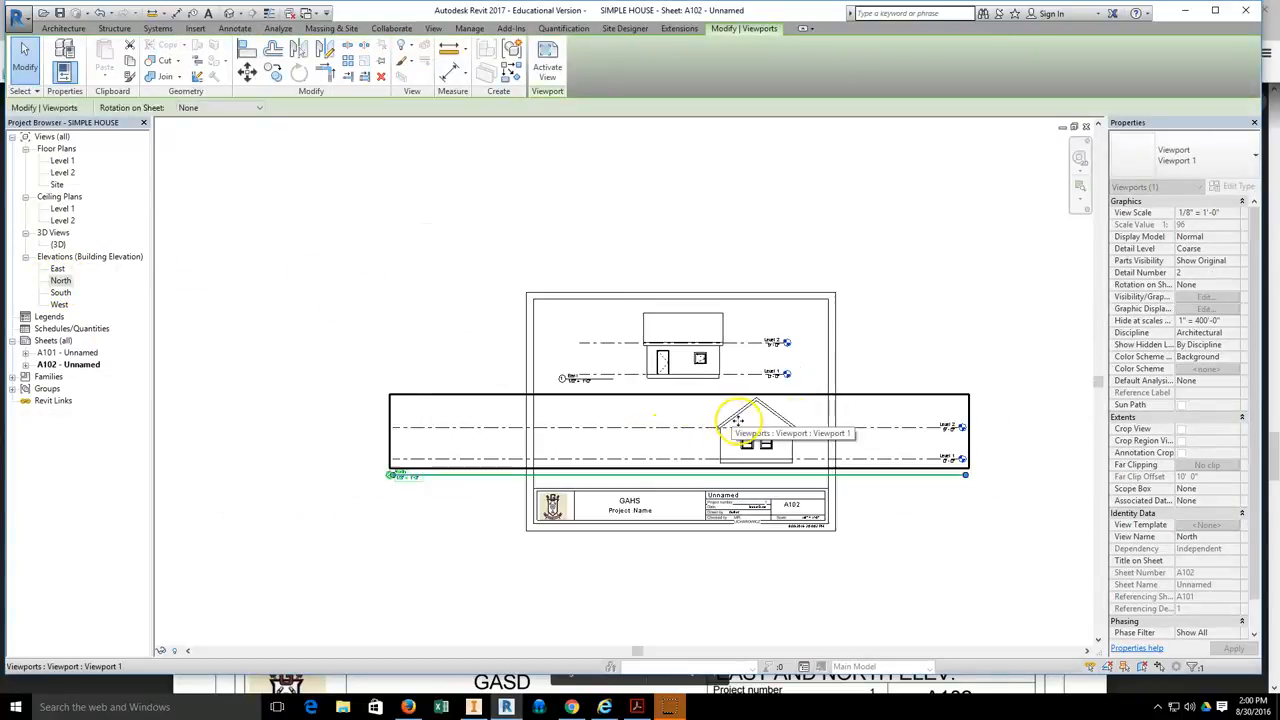
left_click_drag(833, 393, 782, 393)
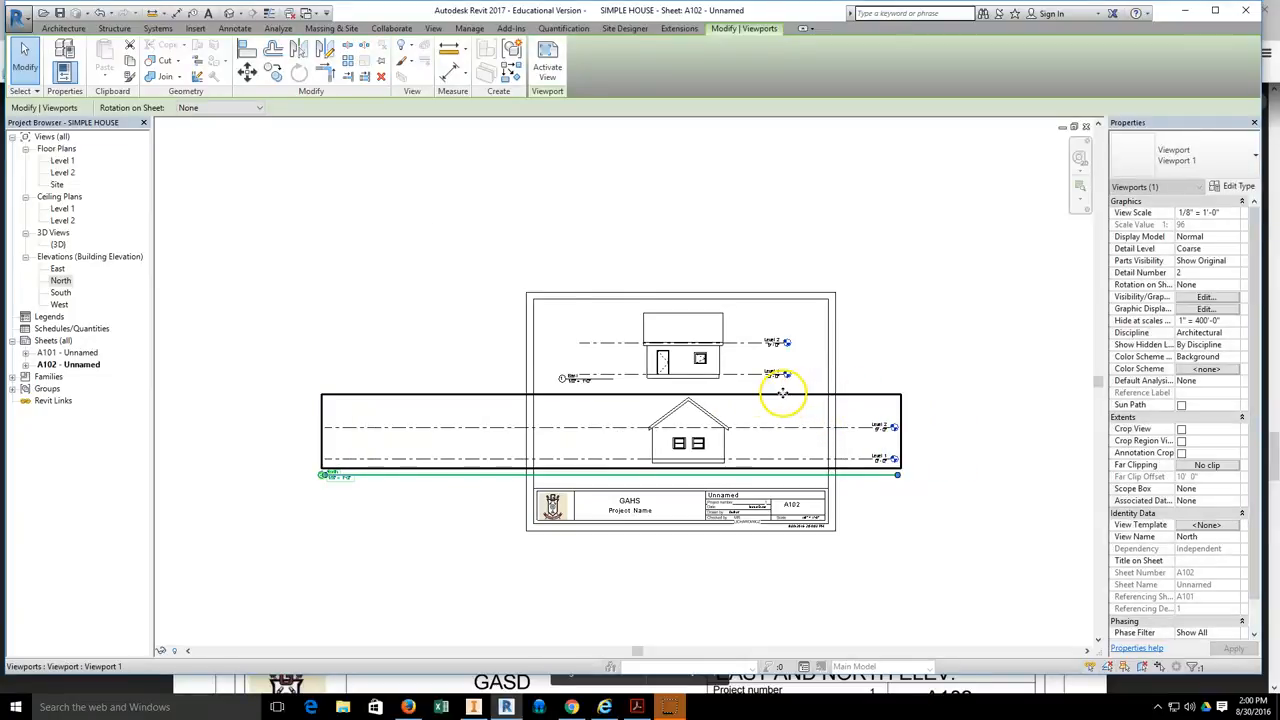
left_click(893, 381)
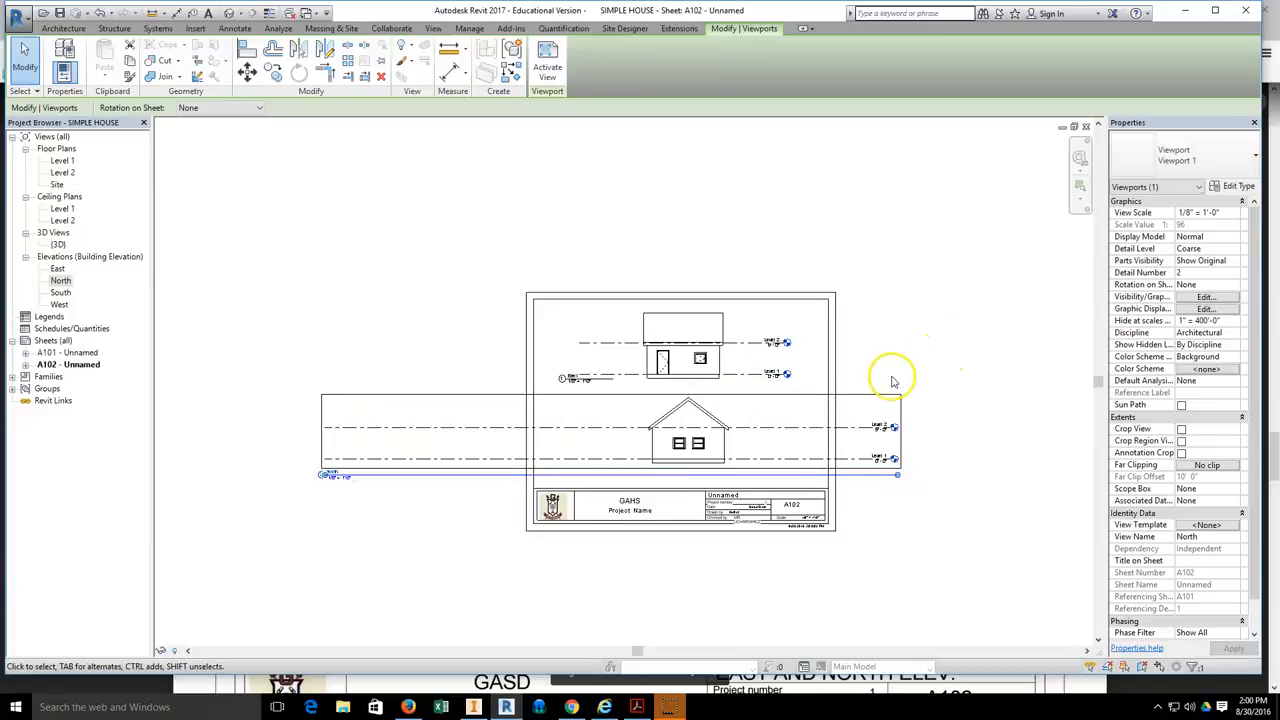
left_click(932, 338)
- Activate the North view and shorten the right ends of its level lines to align with the East elevation's level heads
left_click(817, 428)
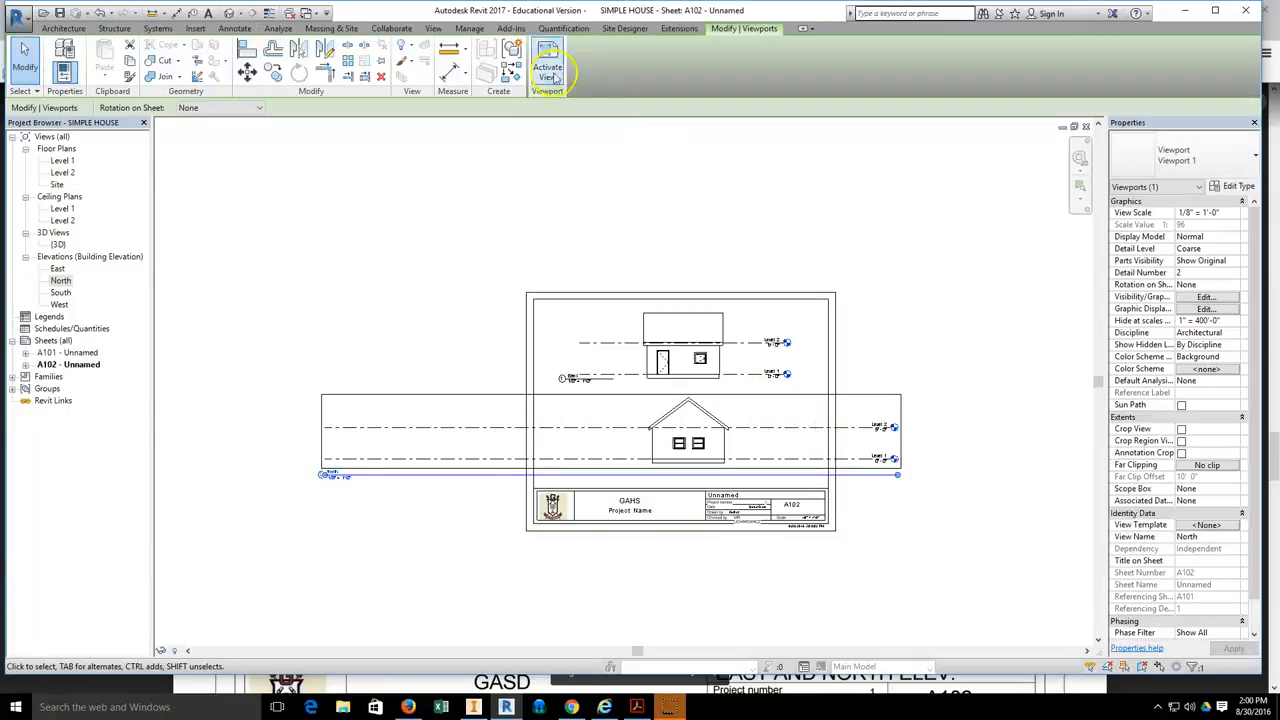
left_click(556, 79)
left_click(890, 466)
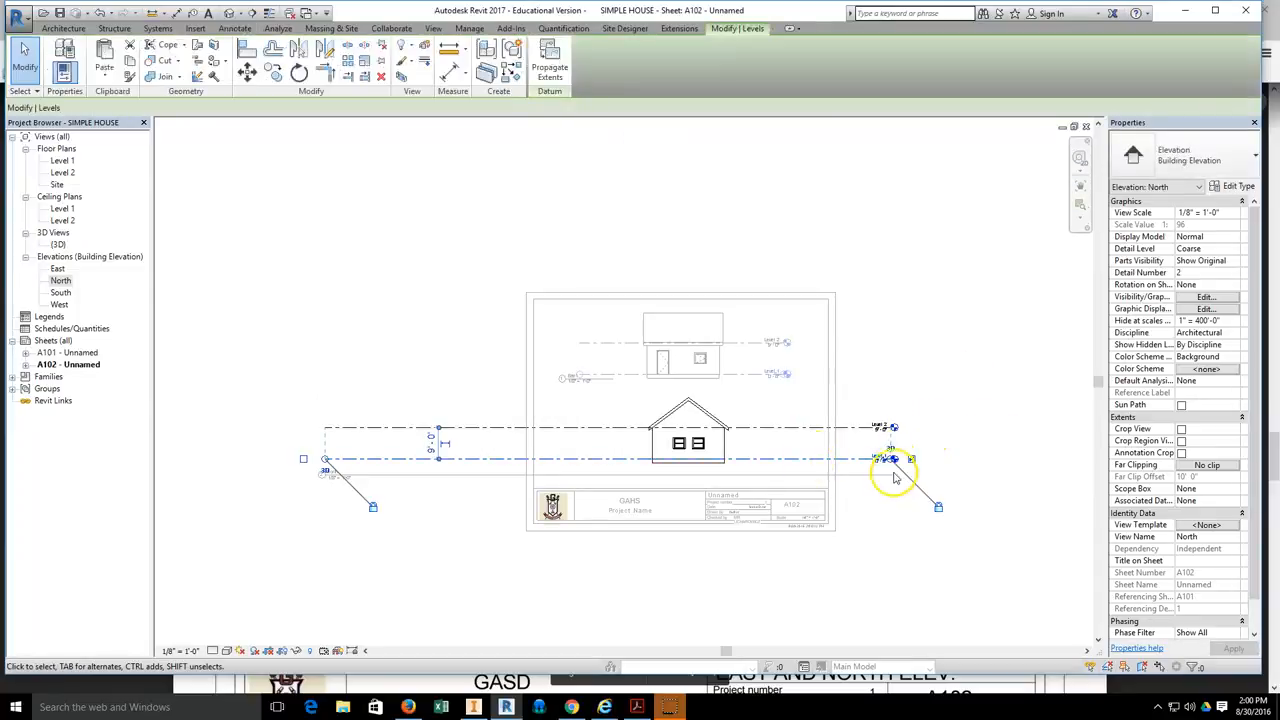
scroll(893, 478, "up", 2)
left_click_drag(896, 455, 706, 445)
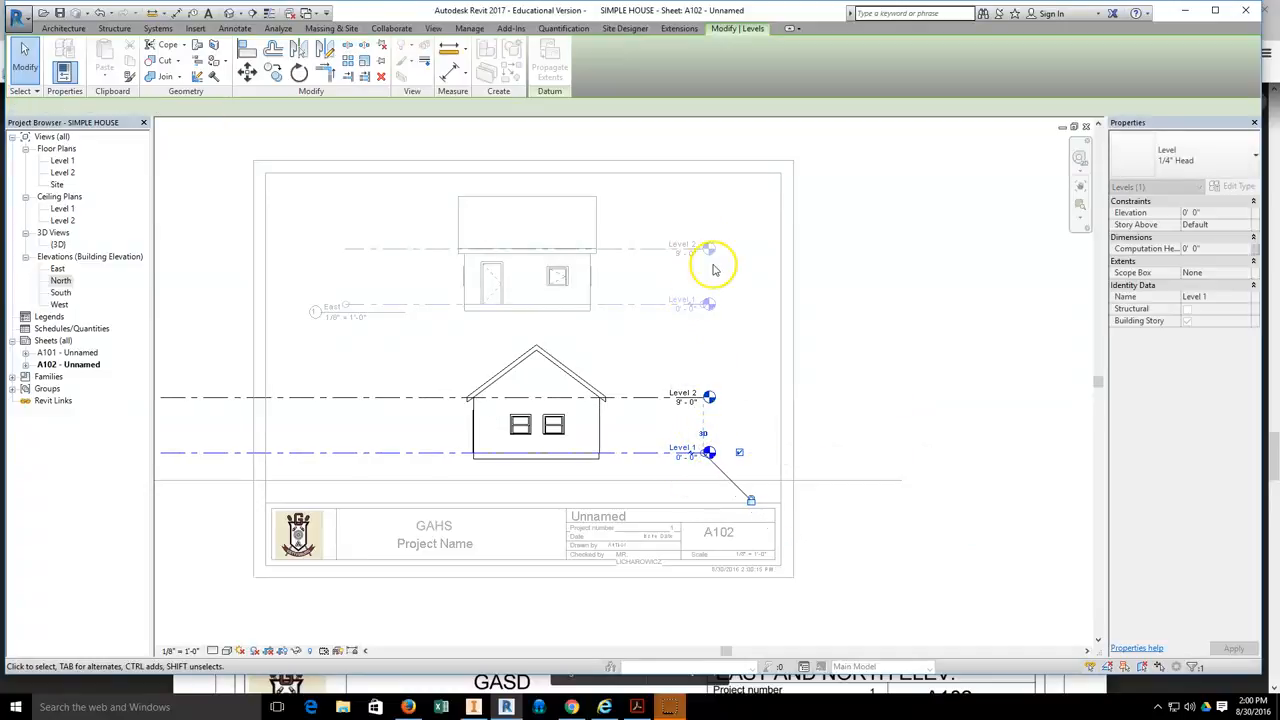
double_click(915, 362)
- Shorten the left ends of the North elevation's level lines to match the East elevation's and deactivate the view
scroll(560, 366, "down", 2)
scroll(337, 400, "down", 2)
middle_click_drag(337, 400, 434, 400)
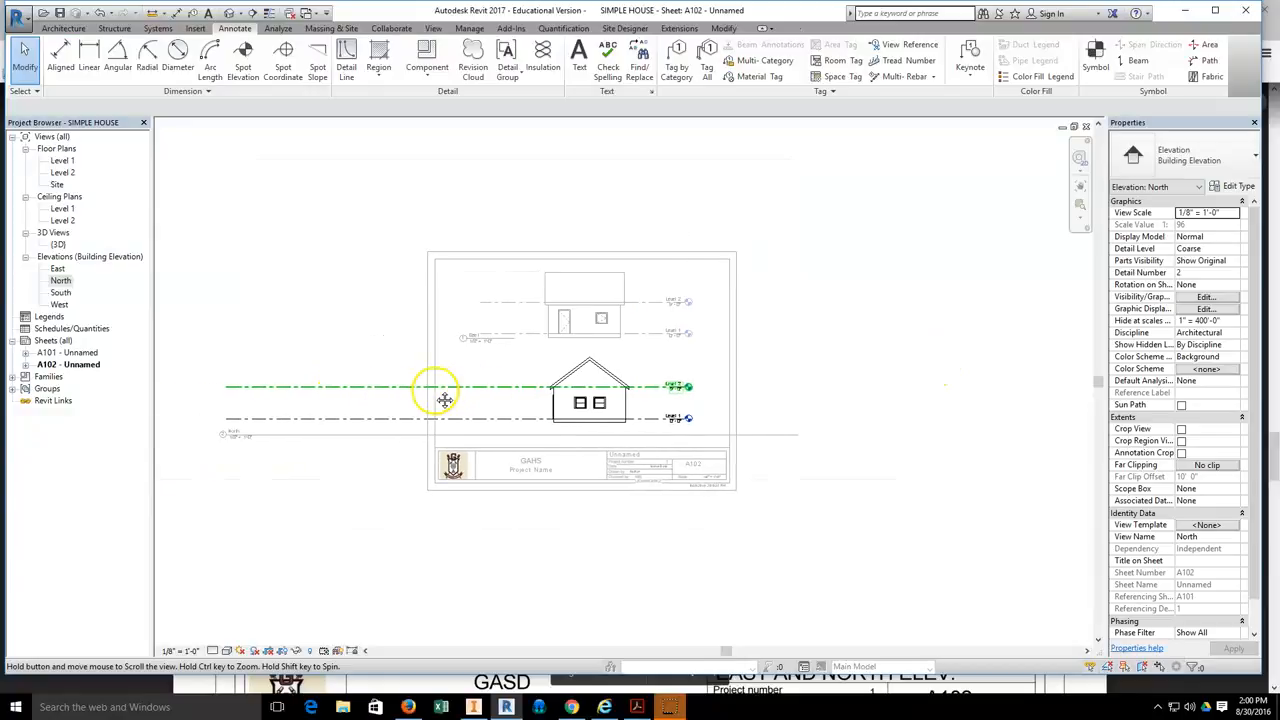
left_click(317, 422)
left_click_drag(468, 410, 486, 410)
left_click(790, 384)
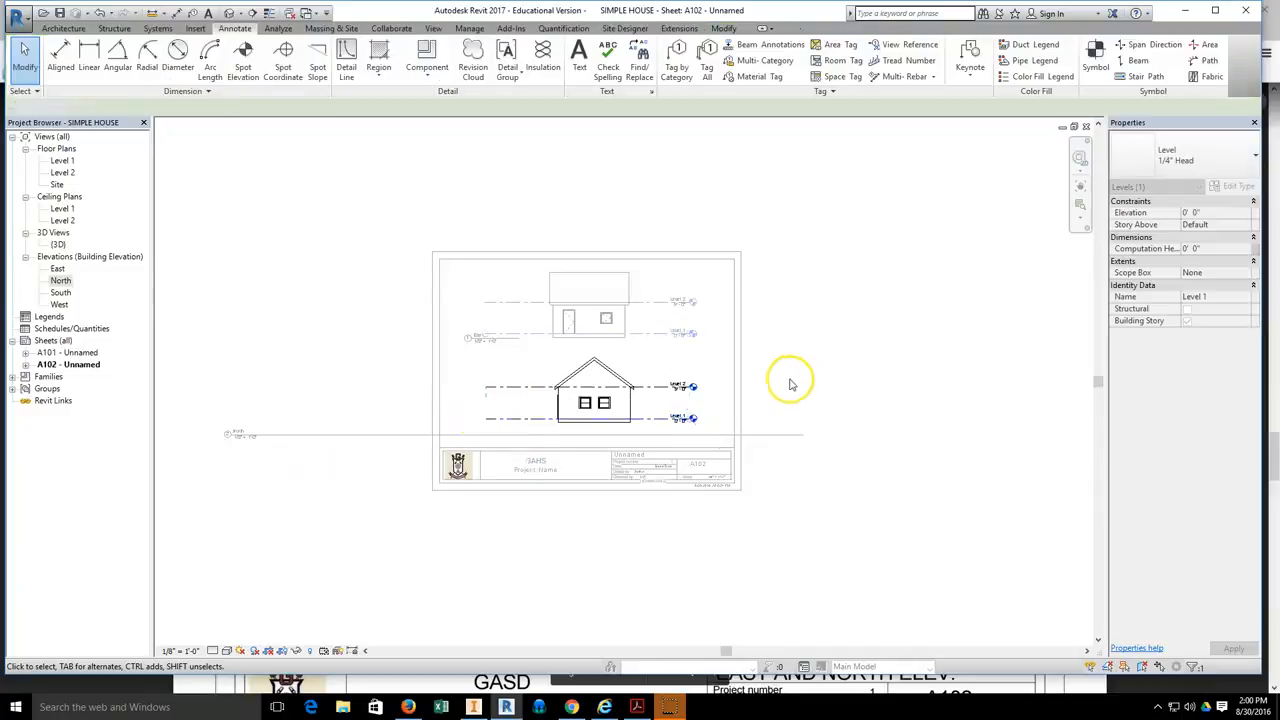
right_click(790, 384)
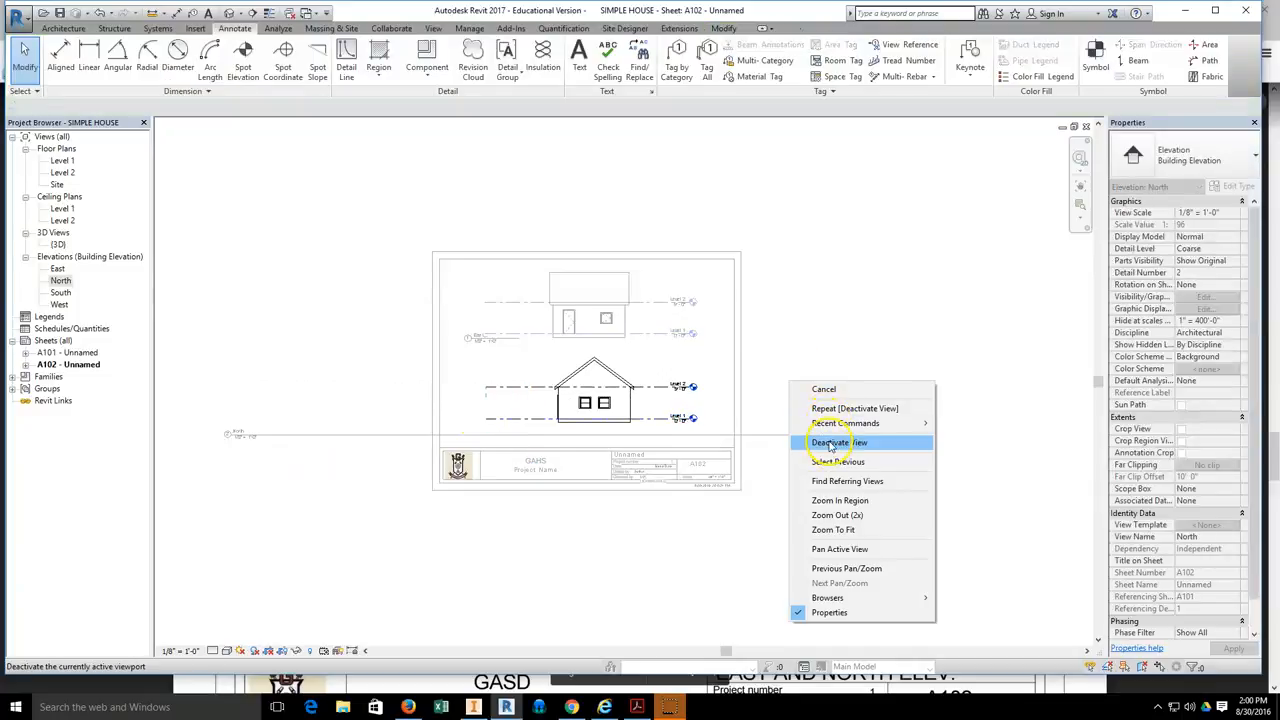
left_click(829, 446)
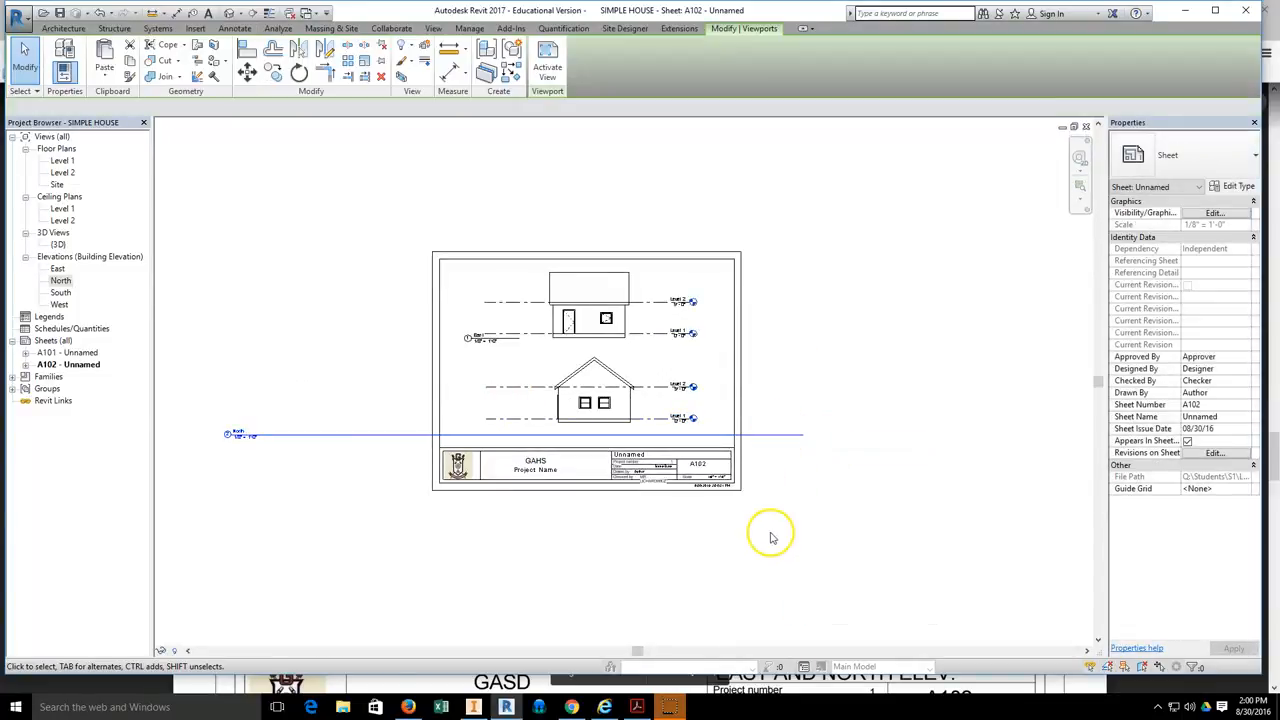
- Shorten the North view title line and move the title below the North elevation, under the East title
left_click(795, 434)
left_click_drag(749, 436, 373, 436)
left_click_drag(266, 434, 493, 432)
left_click(260, 503)
left_click(251, 437)
left_click(786, 434)
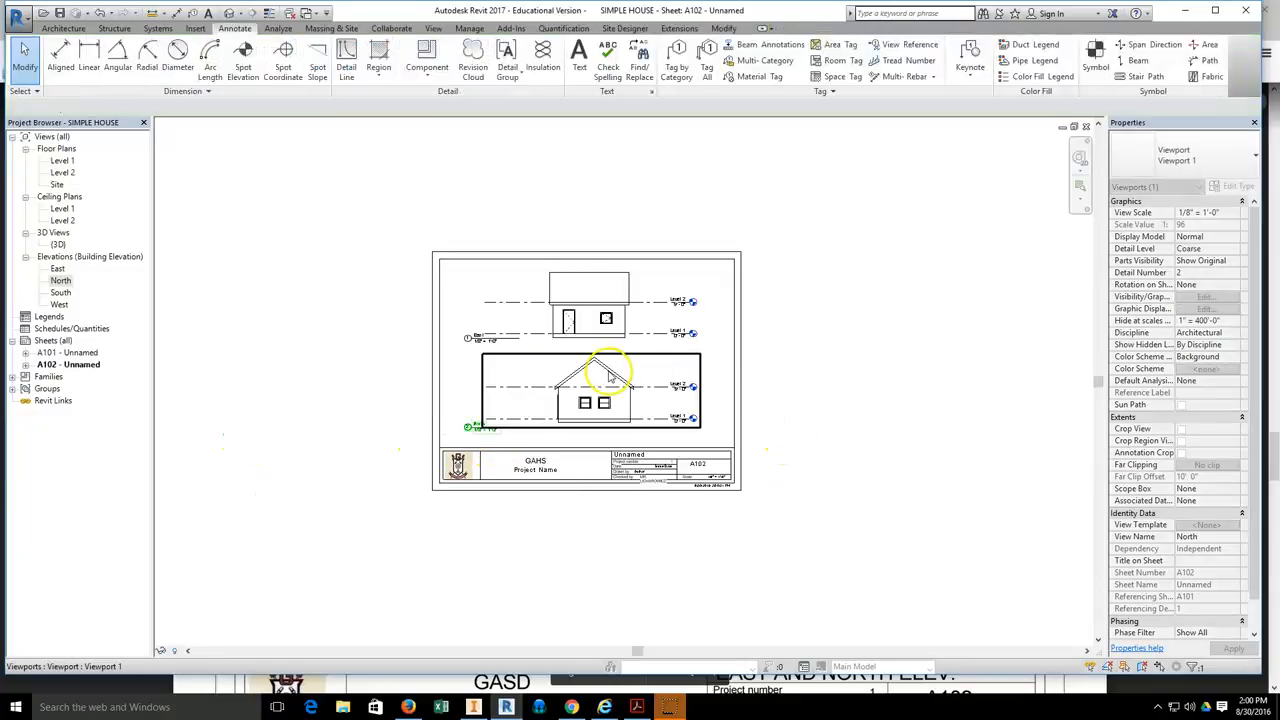
- Check the sheet layout against the notes and dimensions on the reference PDF's East and North elevations page
scroll(605, 367, "up", 2)
scroll(654, 363, "up", 1)
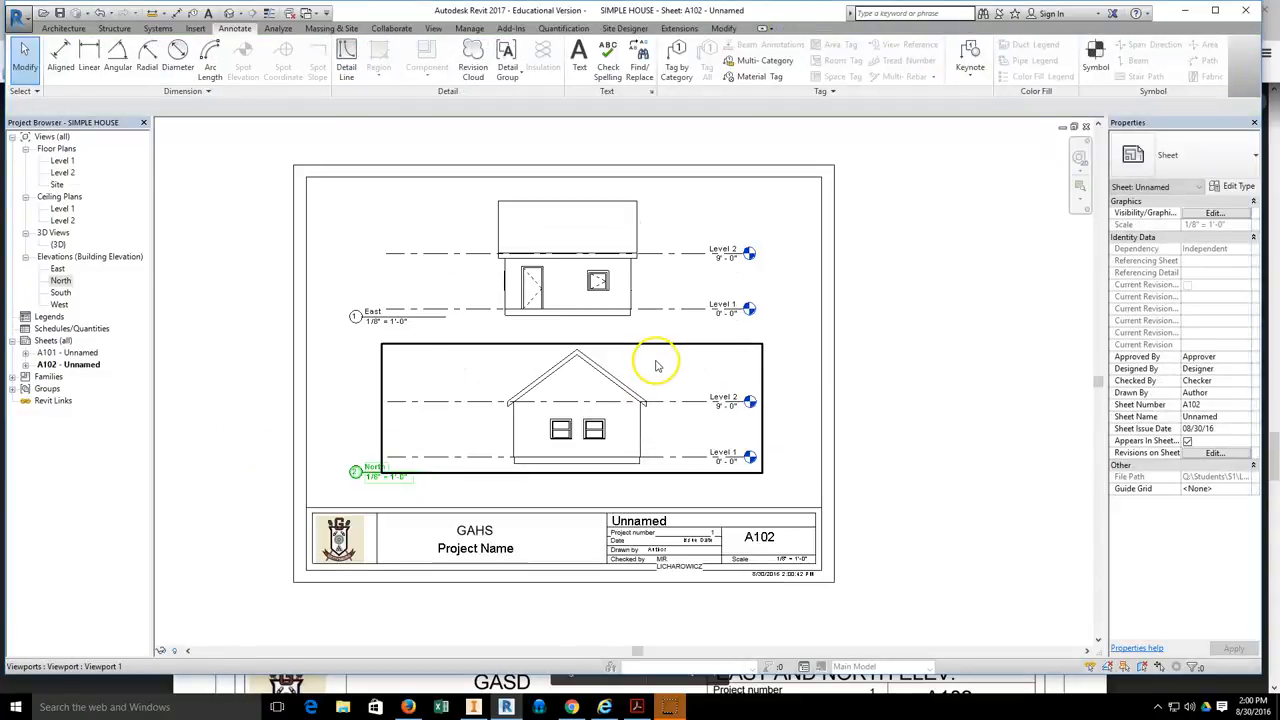
middle_click_drag(654, 363, 694, 363)
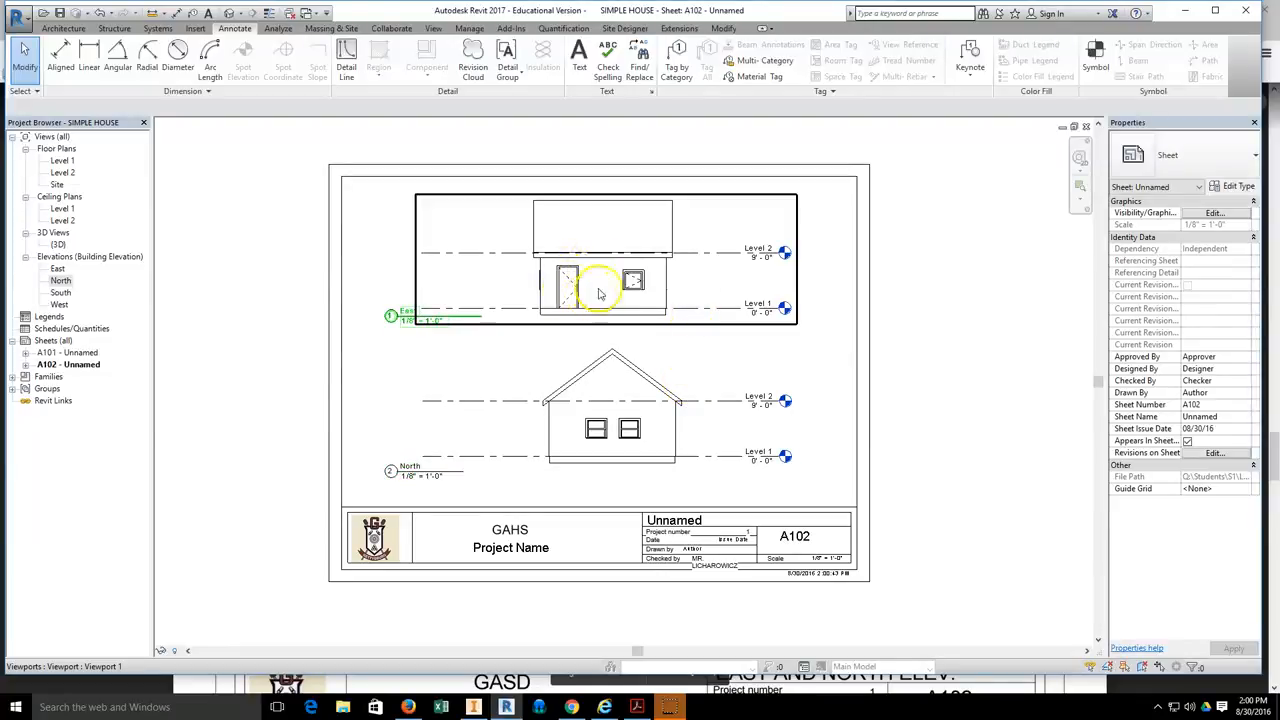
left_click(408, 707)
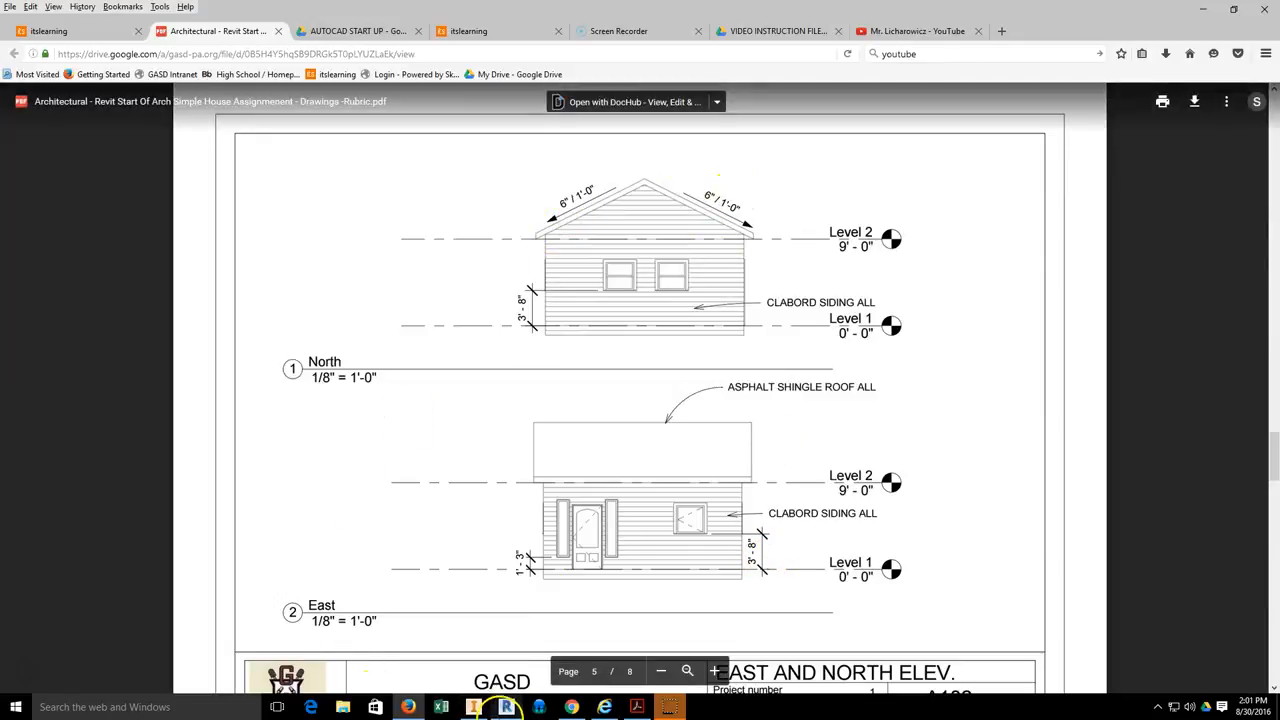
left_click(506, 707)
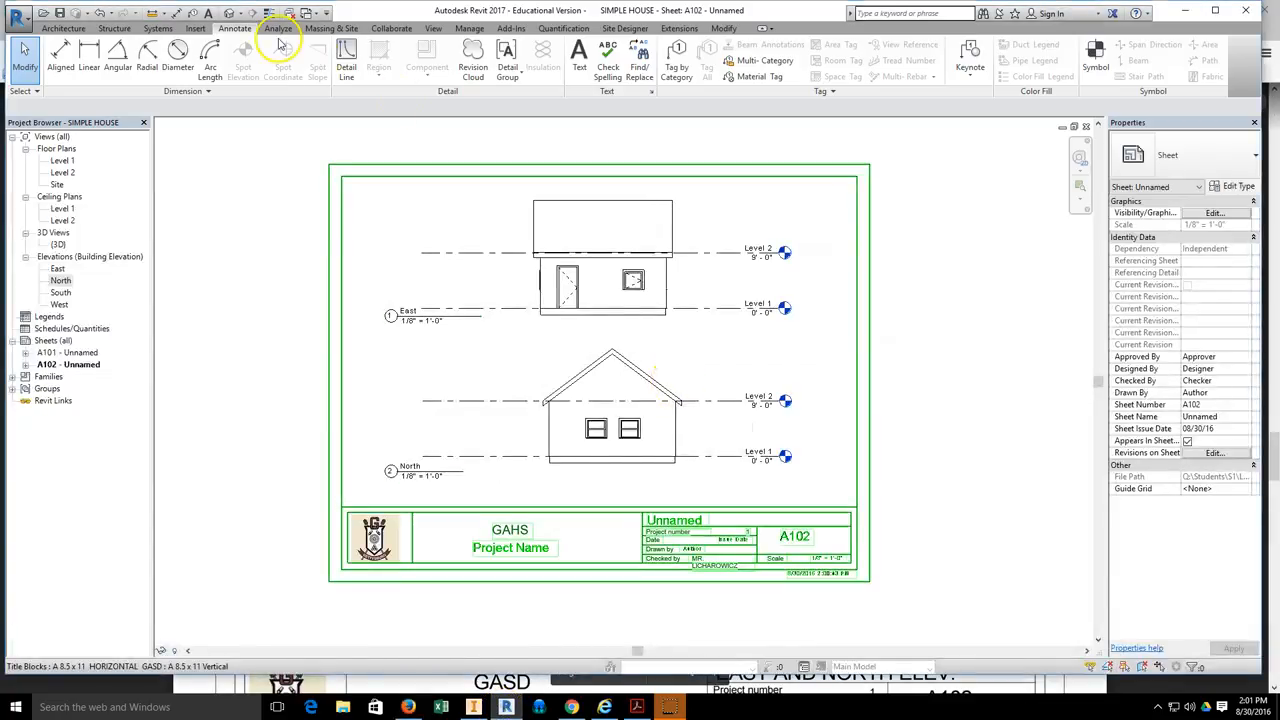
- Add a text note reading SHINGLES with a curved leader pointing to the East elevation's roof
left_click(580, 68)
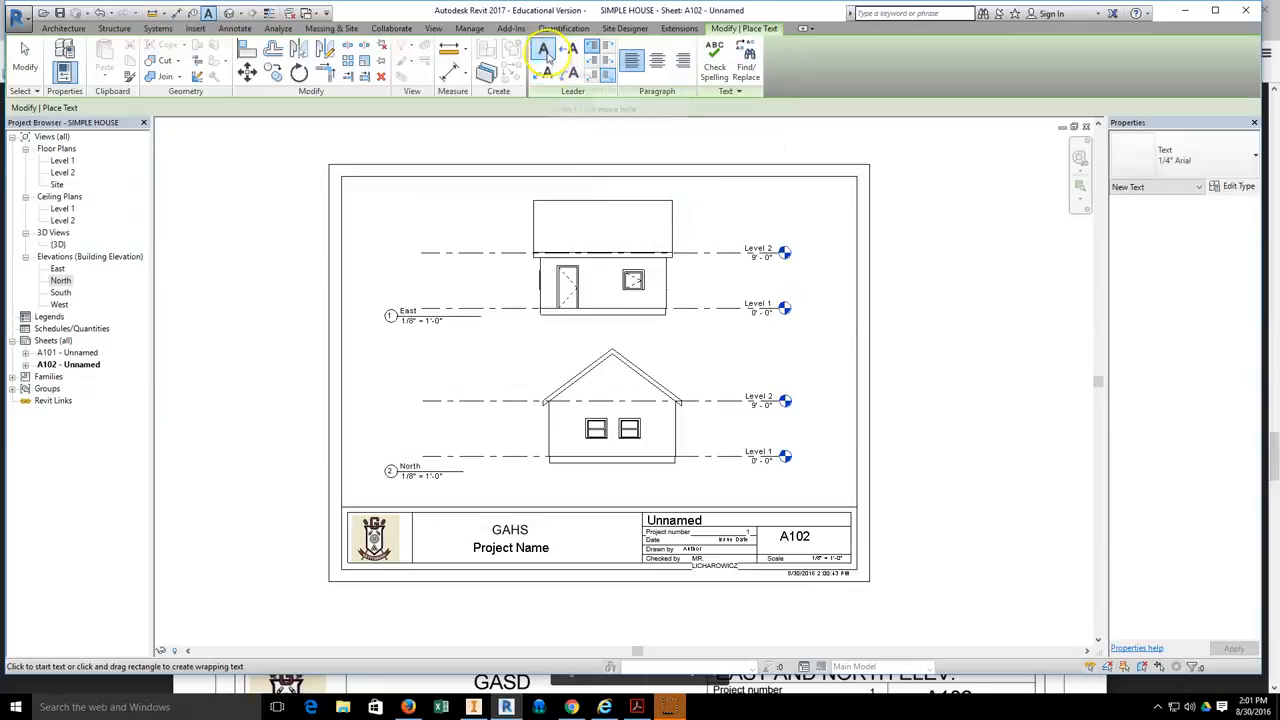
left_click(569, 75)
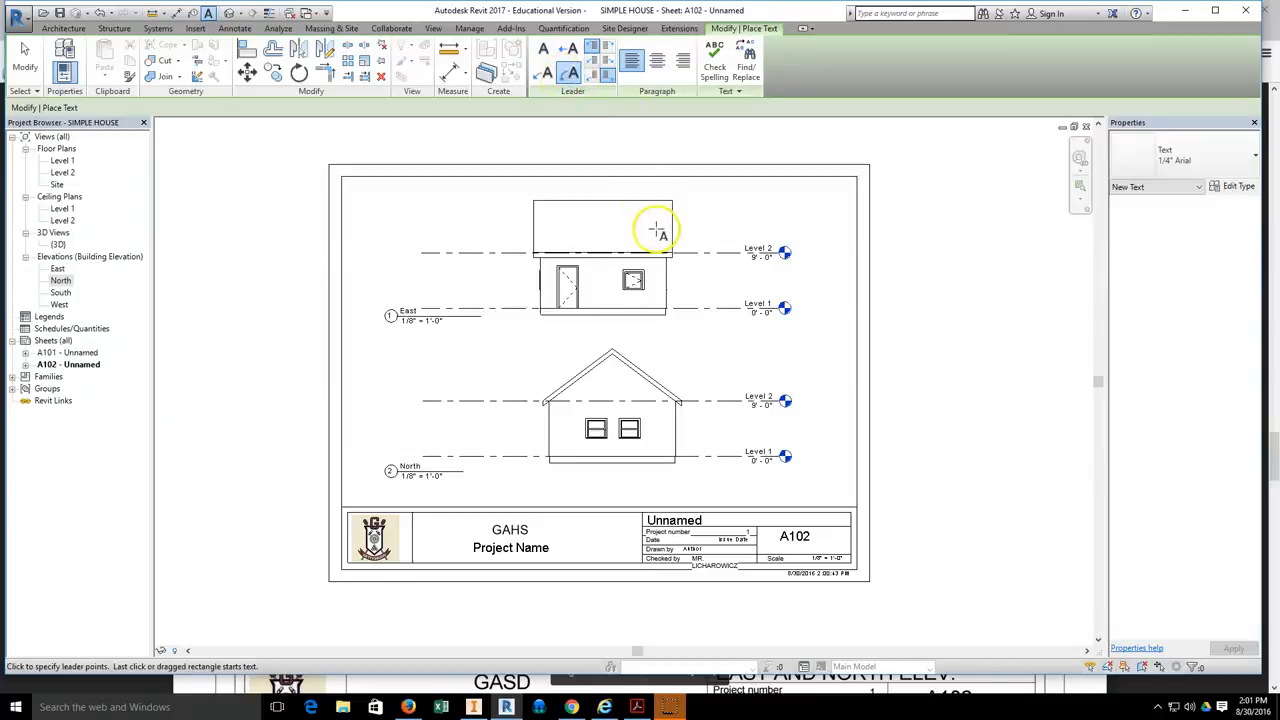
left_click(710, 200)
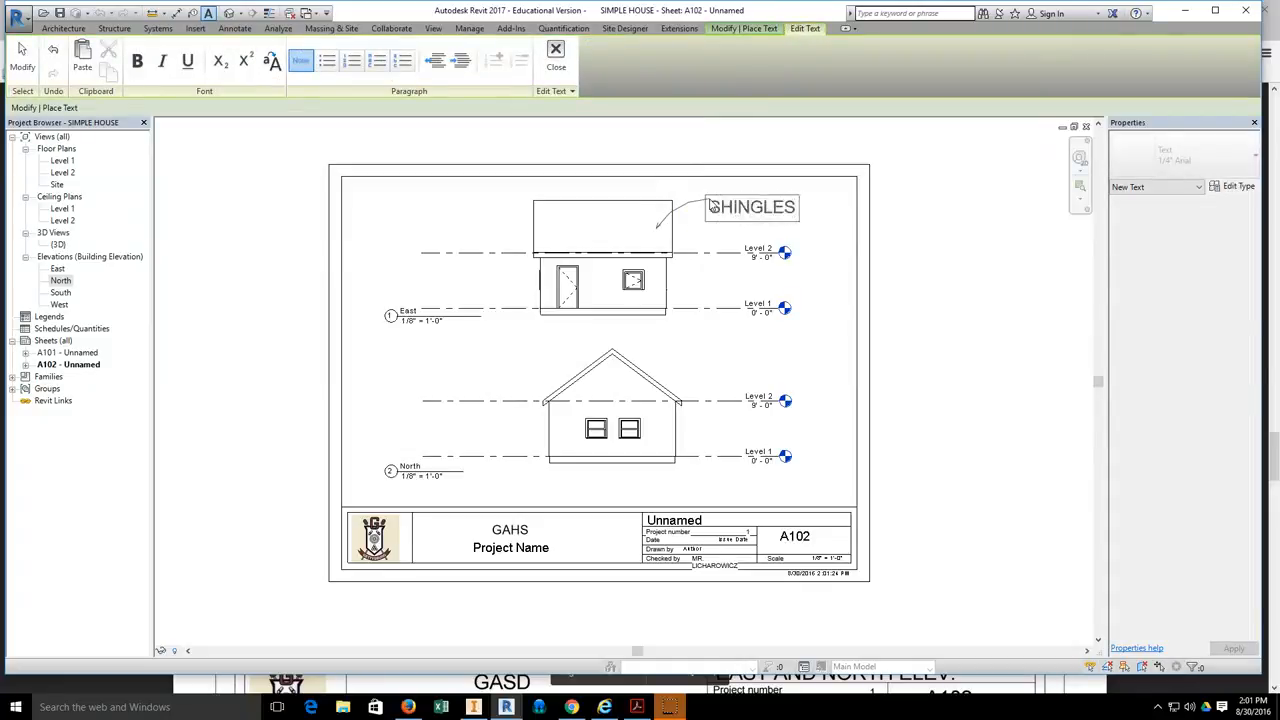
left_click(826, 222)
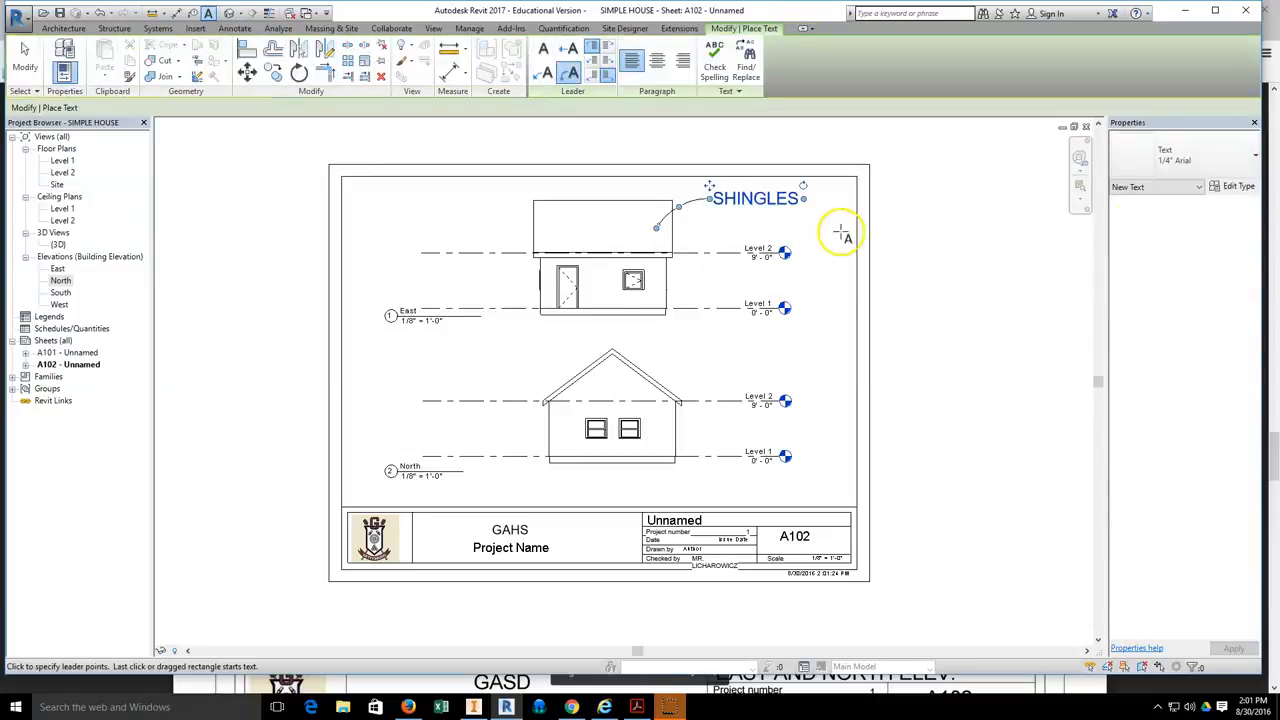
key("Escape")
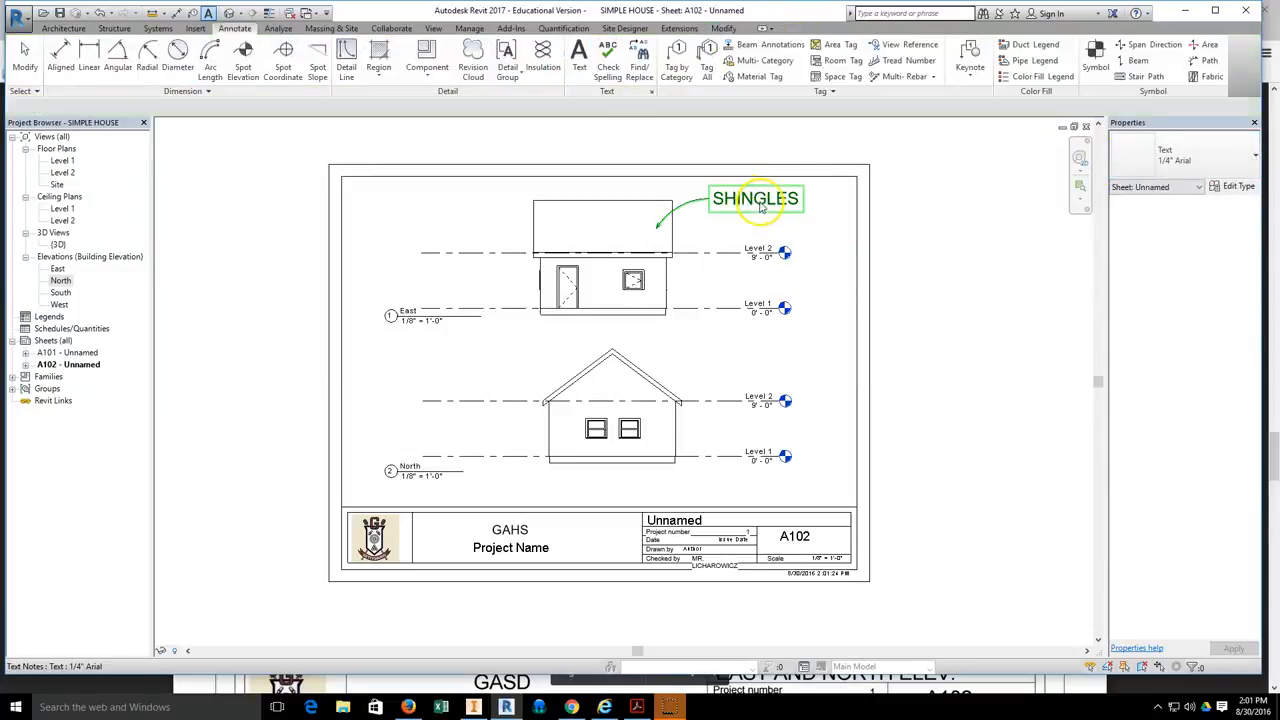
- Change the SHINGLES note to the 3/32" Arial type and move its text down closer to the East elevation's roof
left_click(762, 206)
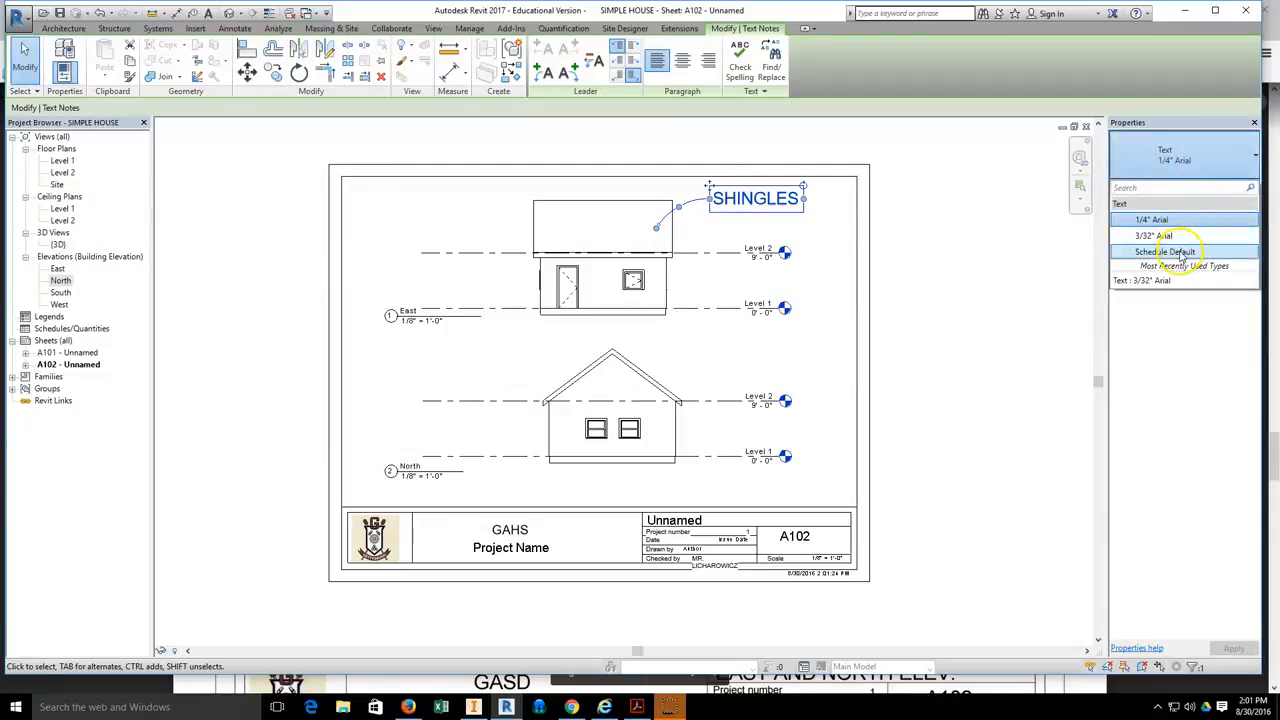
left_click(1165, 236)
left_click(766, 214)
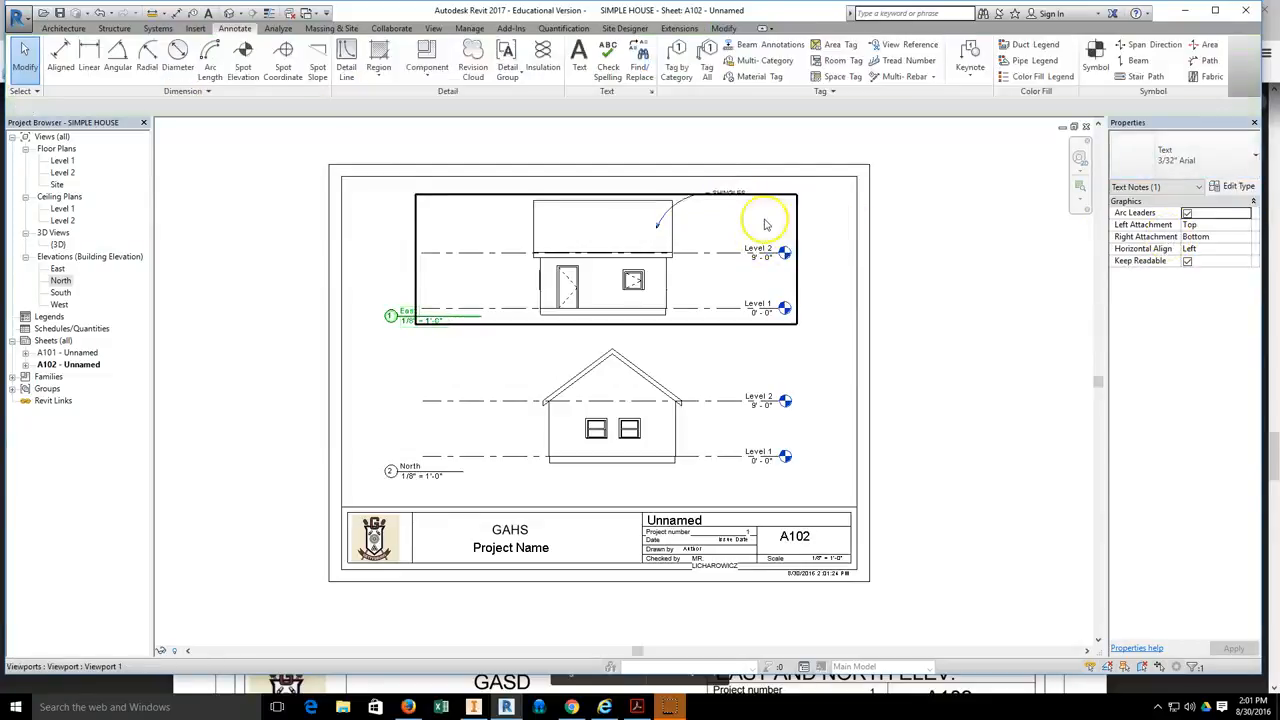
scroll(700, 230, "up", 2)
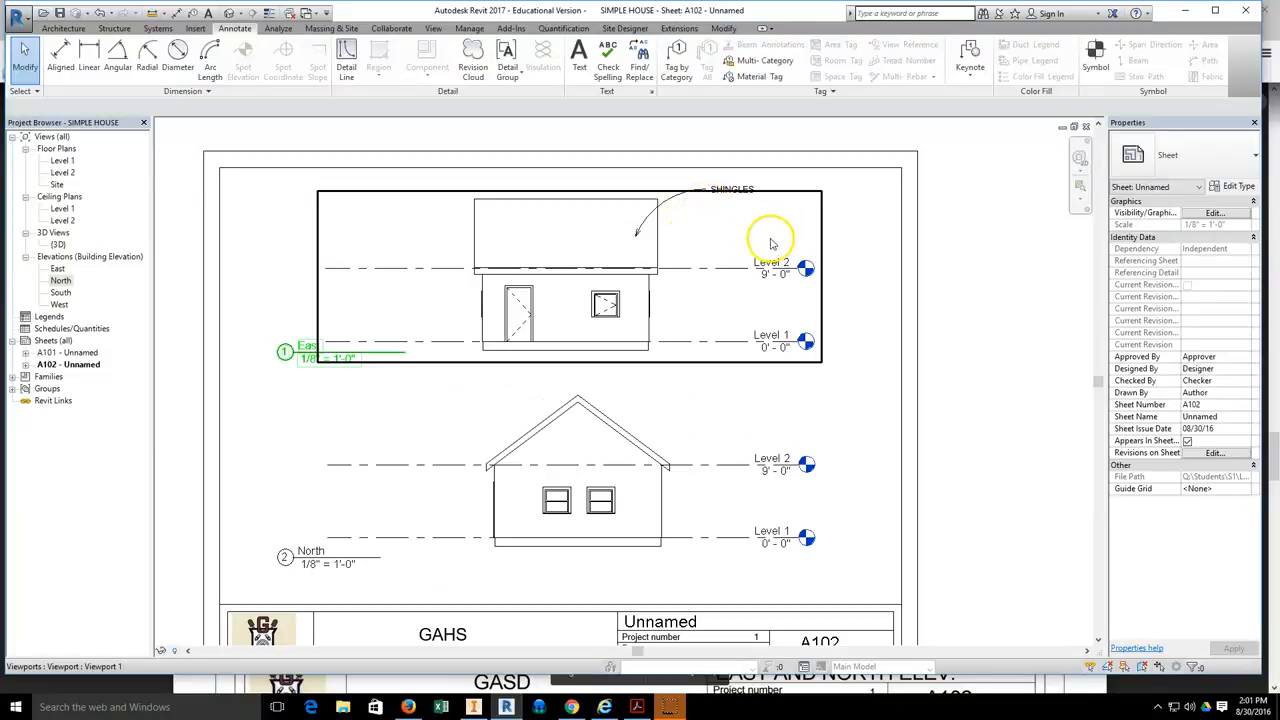
left_click(732, 188)
left_click(709, 191)
left_click_drag(706, 181, 720, 212)
left_click(745, 250)
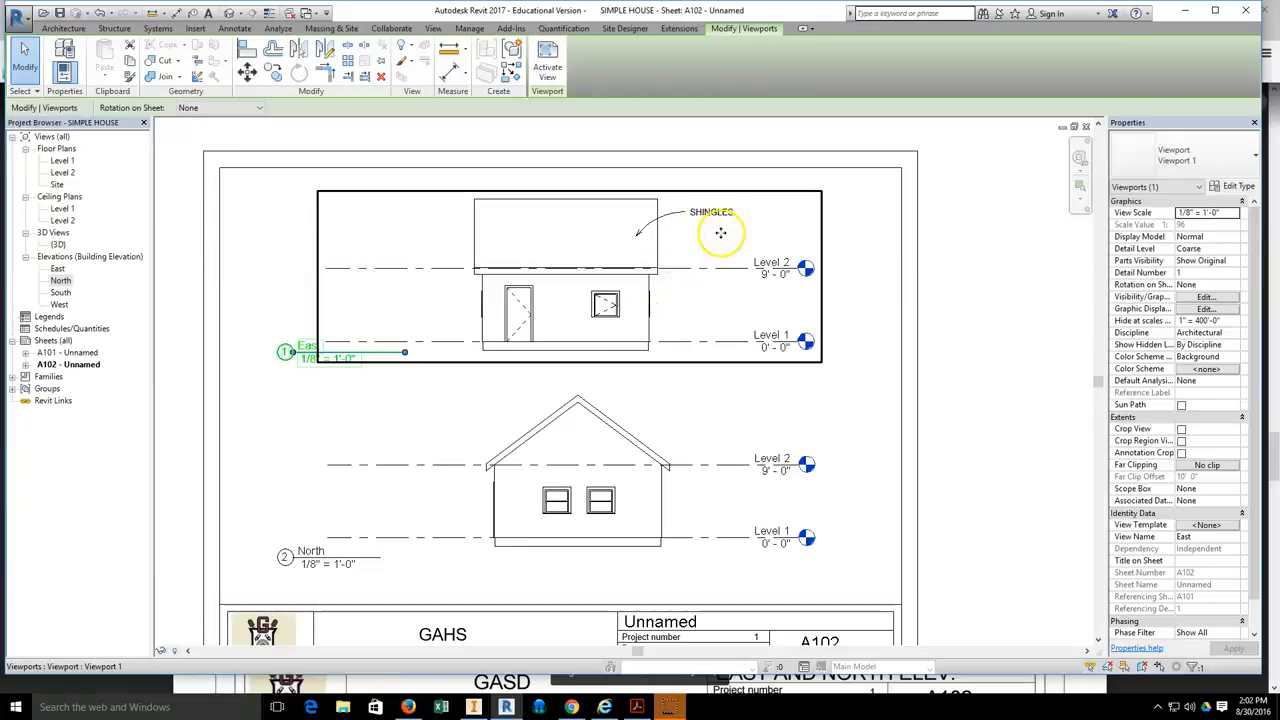
- Activate the North elevation viewport and place a Spot Slope annotation above its right-hand roof edge, using the arrow representation
left_click(615, 420)
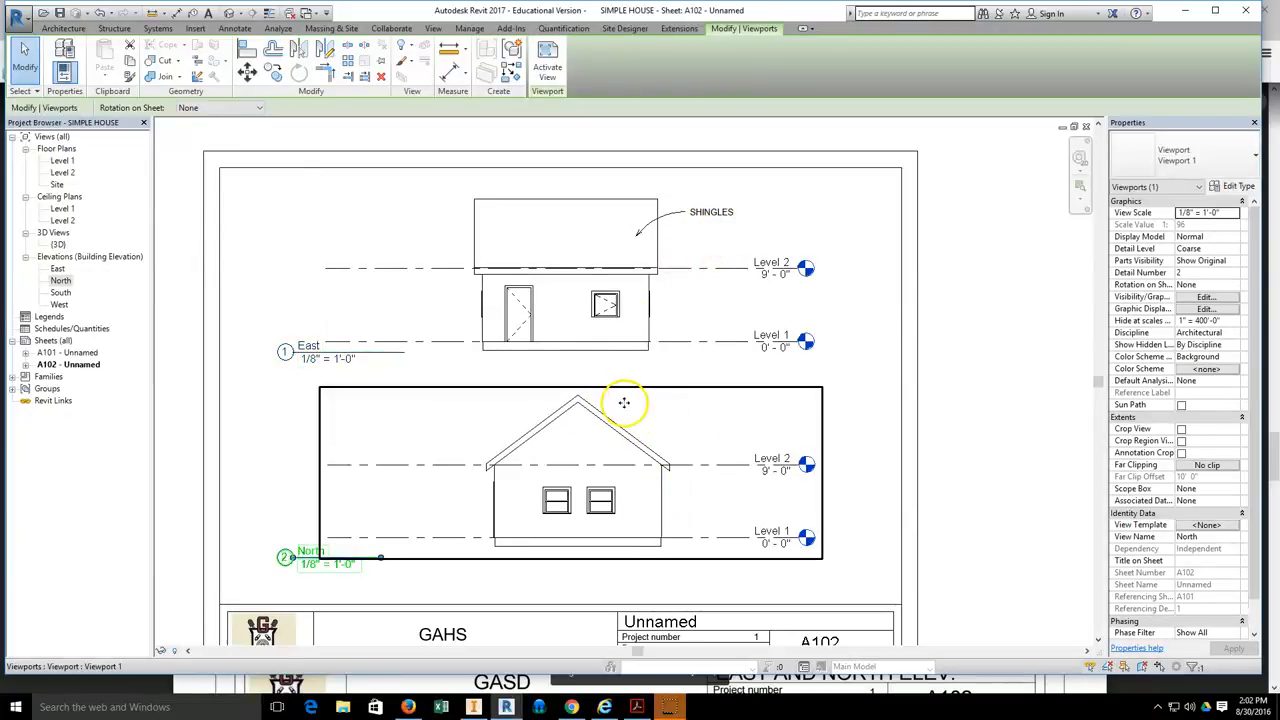
right_click(679, 425)
left_click(718, 156)
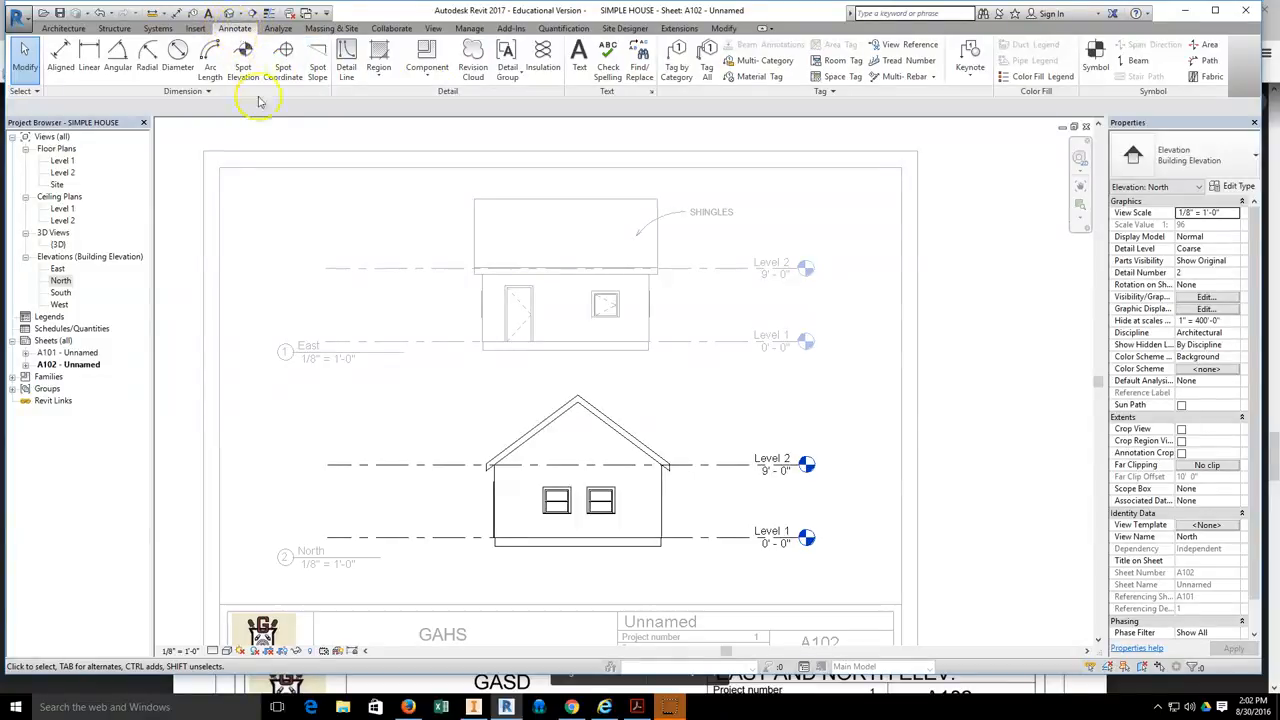
left_click(318, 66)
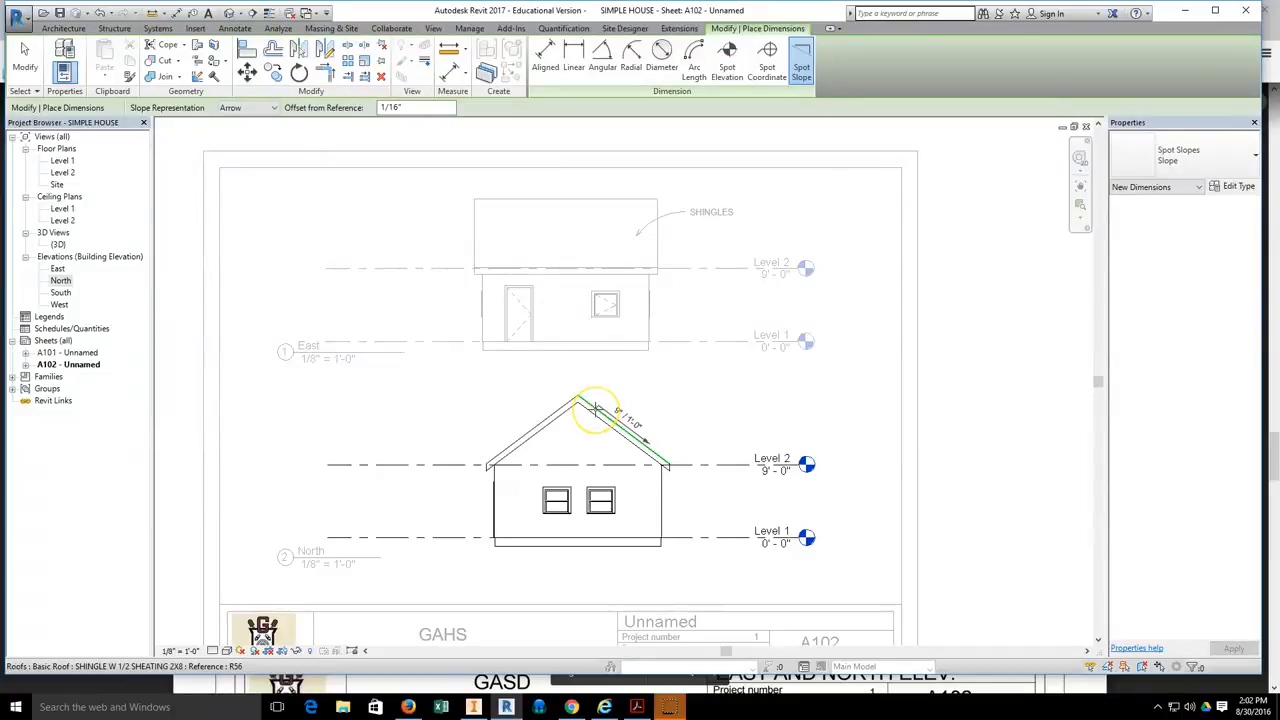
scroll(595, 410, "up", 3)
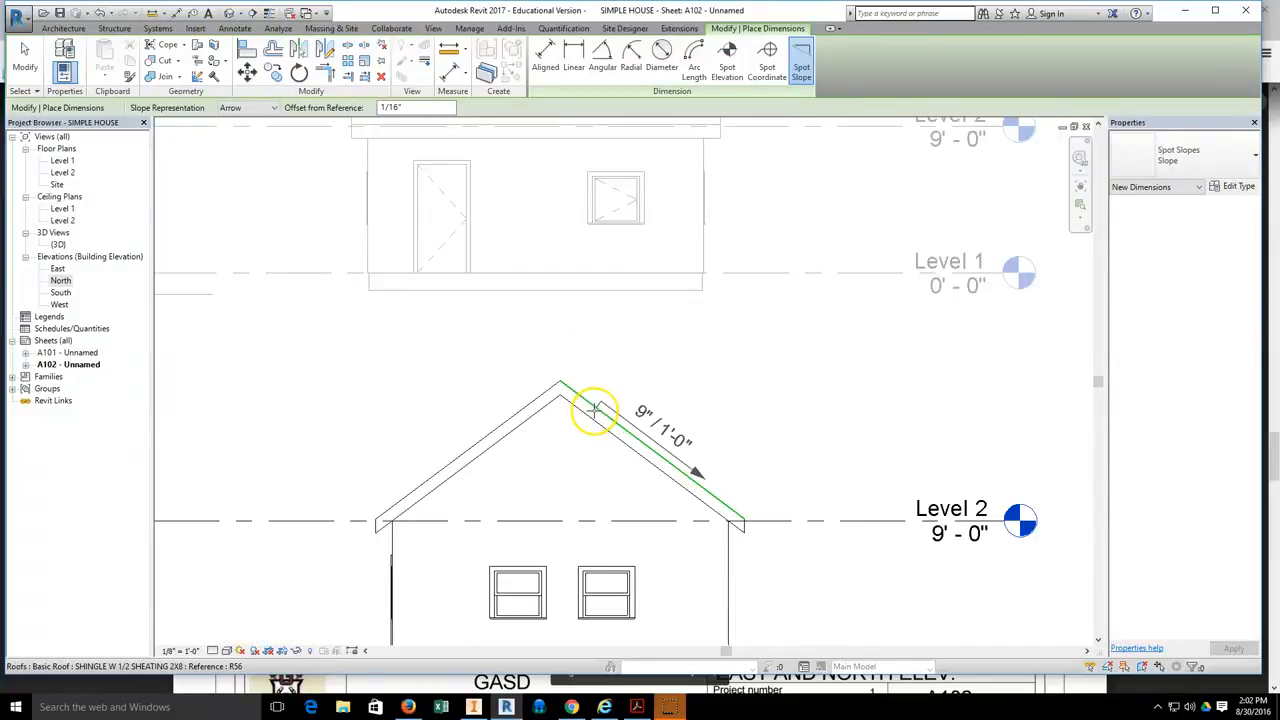
left_click(595, 410)
left_click(720, 440)
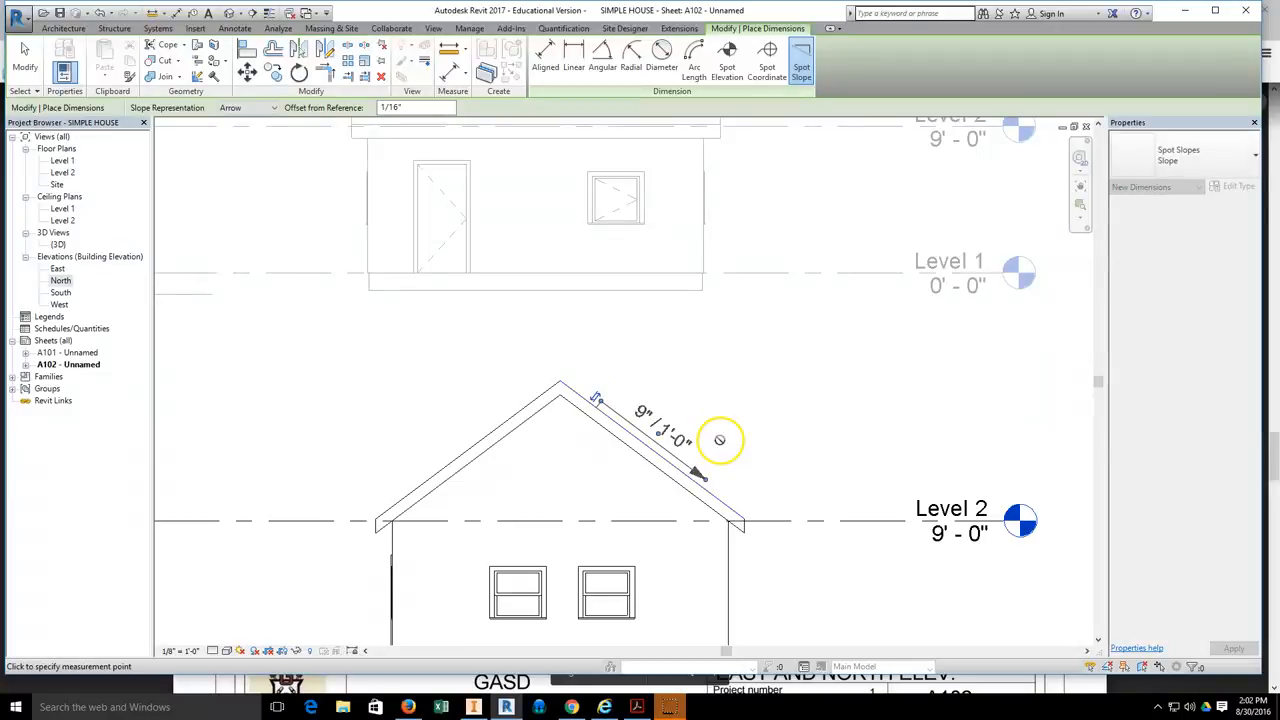
- Add a matching spot slope above the North elevation's left-hand roof edge and deactivate the view
left_click(512, 413)
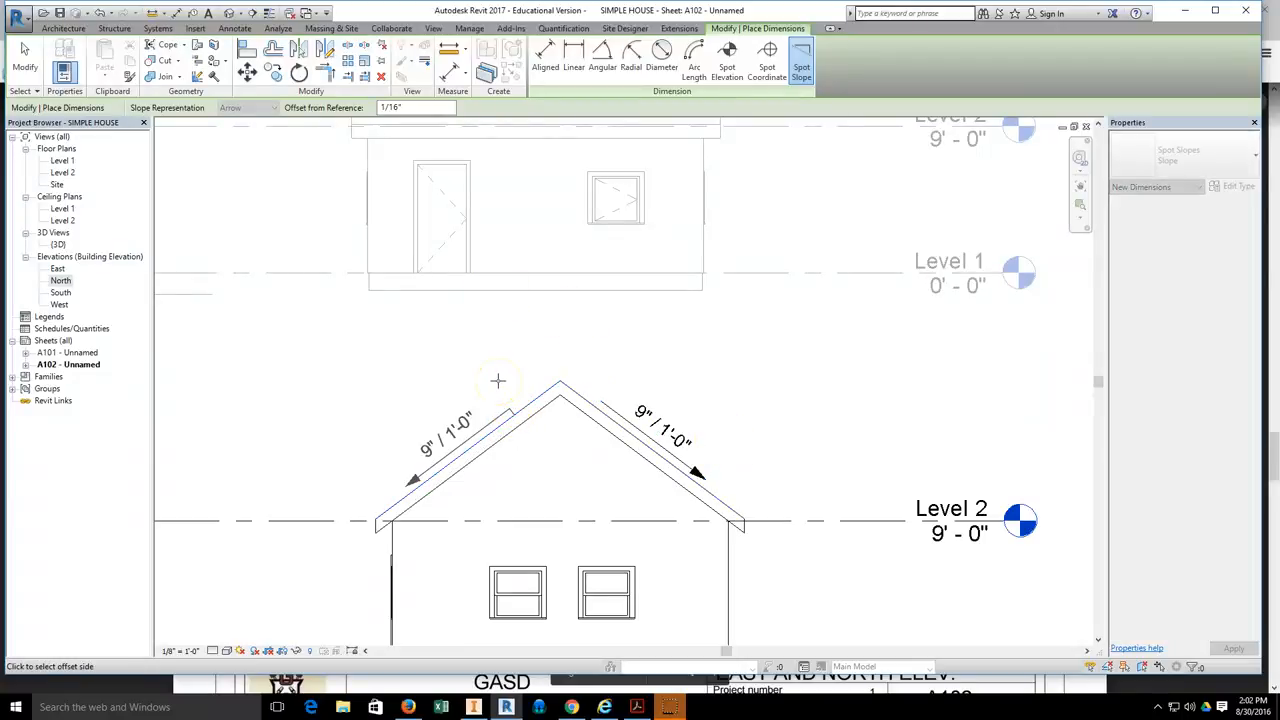
left_click(498, 380)
right_click(757, 388)
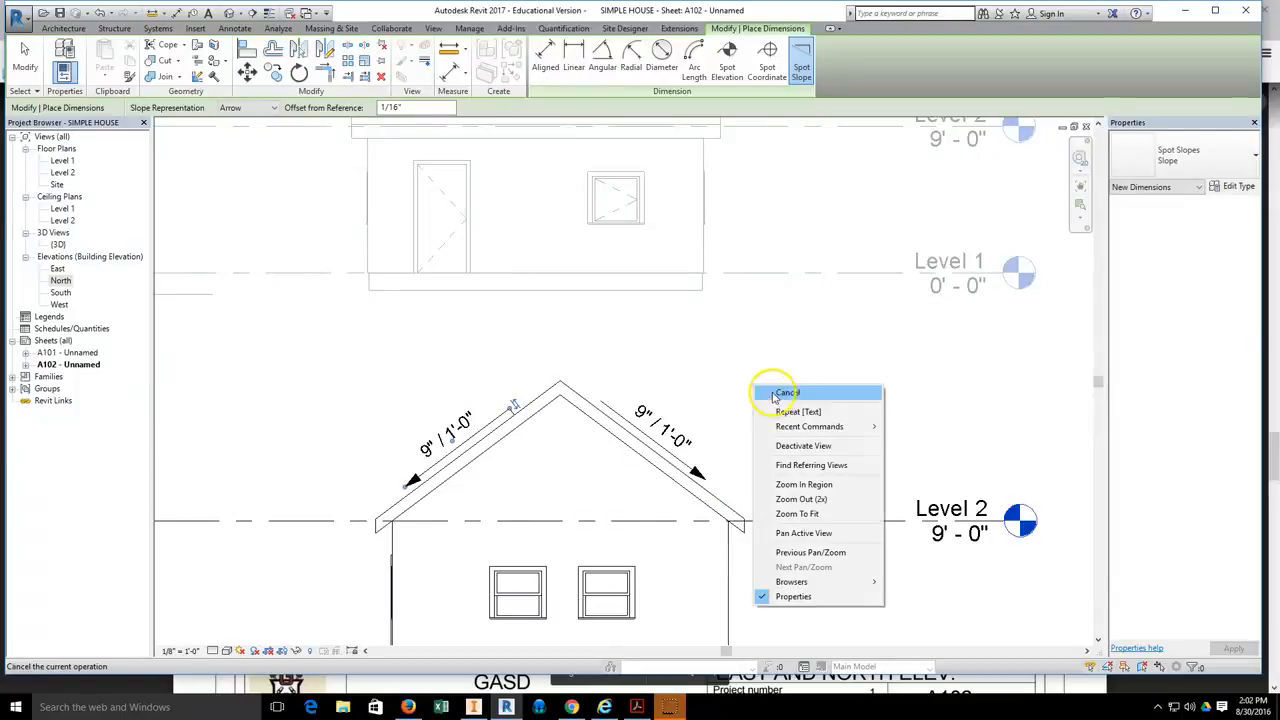
left_click(800, 445)
- Switch to the reference PDF in Firefox, compare its North elevation roof slope annotations, and return to the Revit sheet
scroll(683, 447, "up", 2)
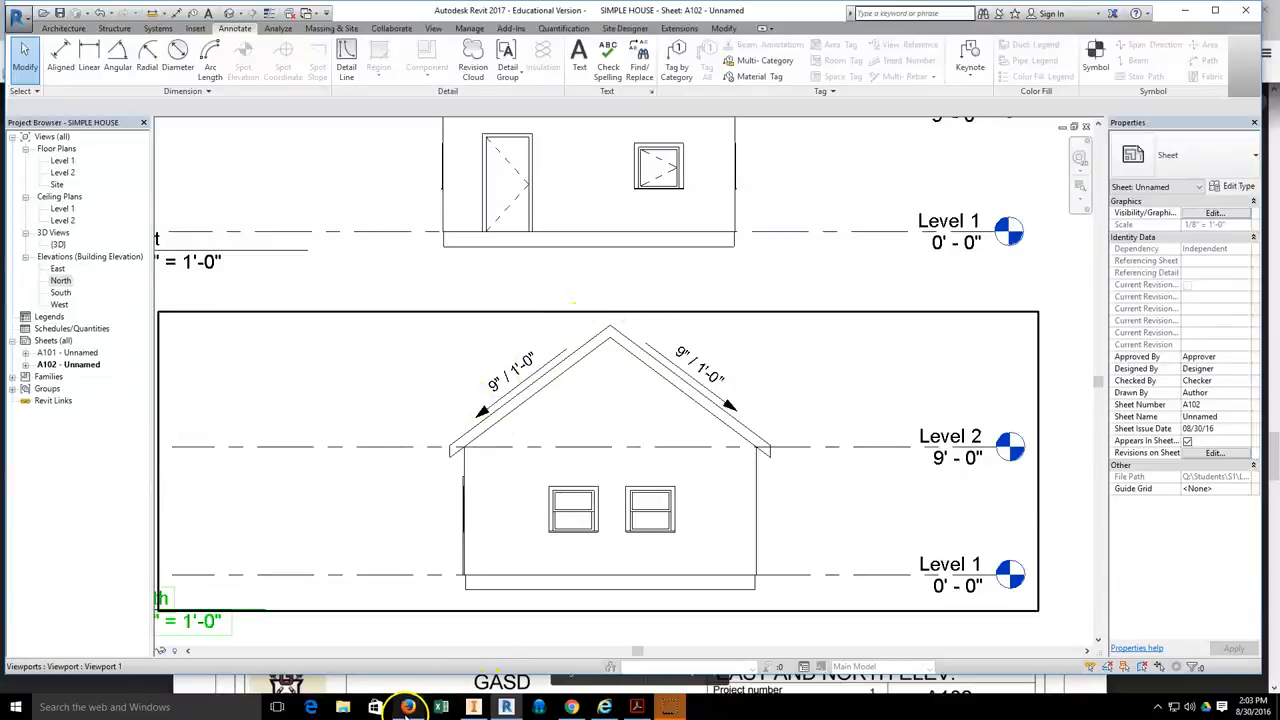
left_click(408, 707)
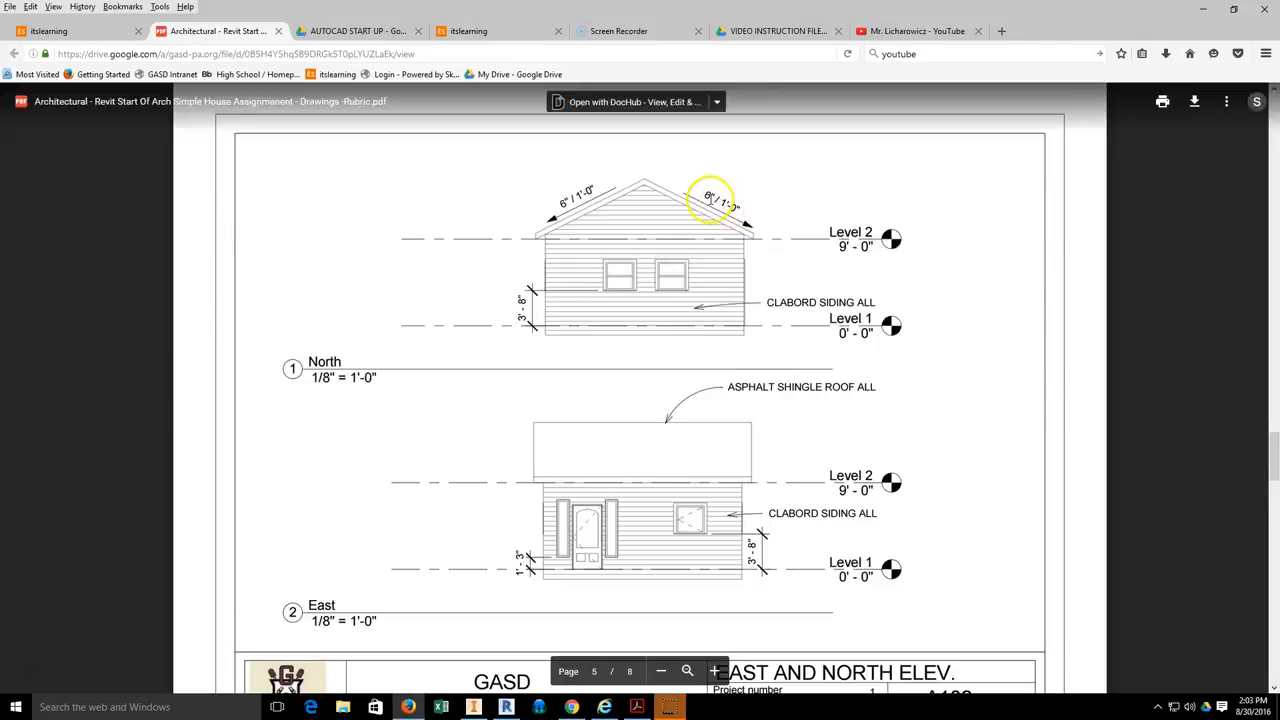
left_click(503, 707)
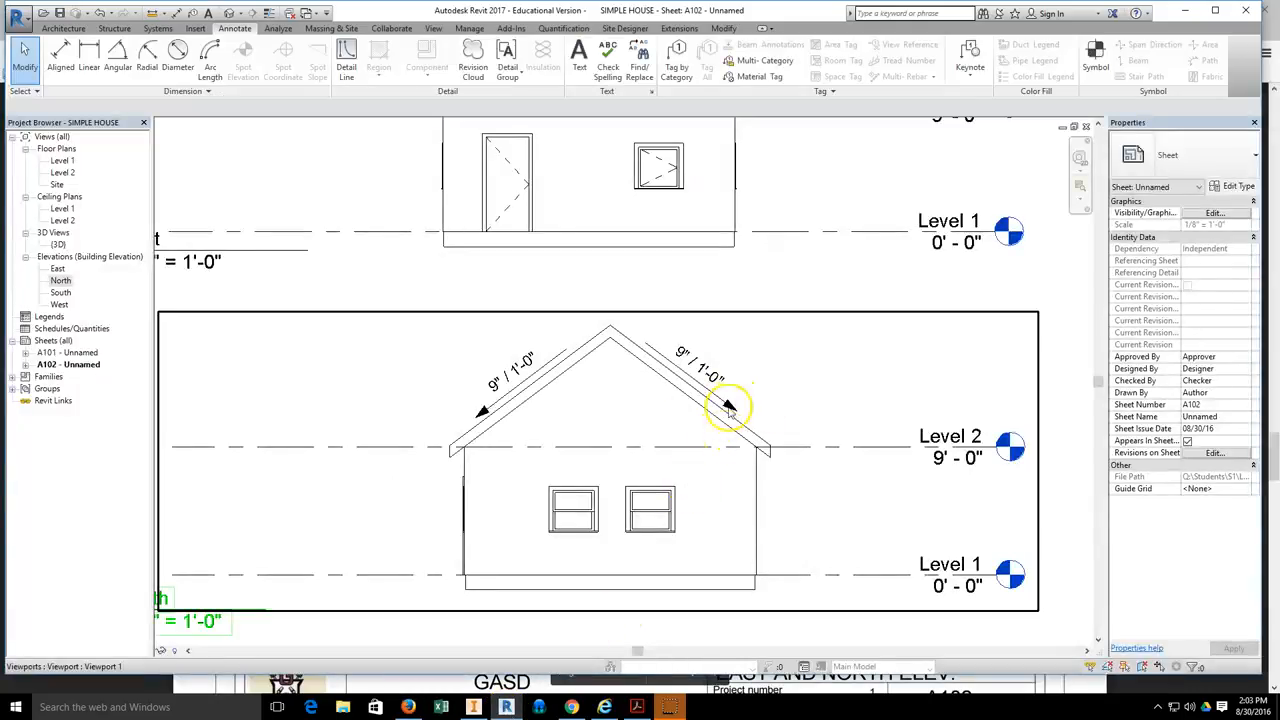